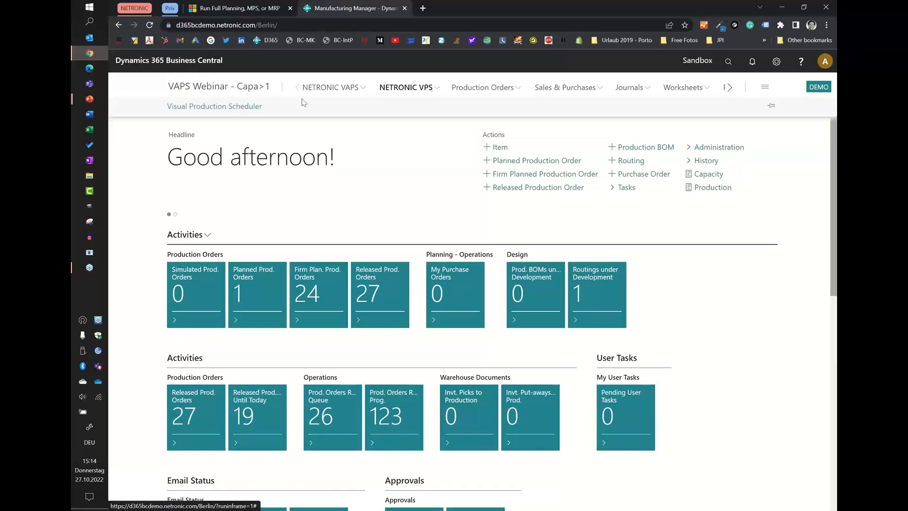
Open the Visual Production Scheduler and collapse the capacity curve of Welding | Schweißen #1.
left_click(235, 112)
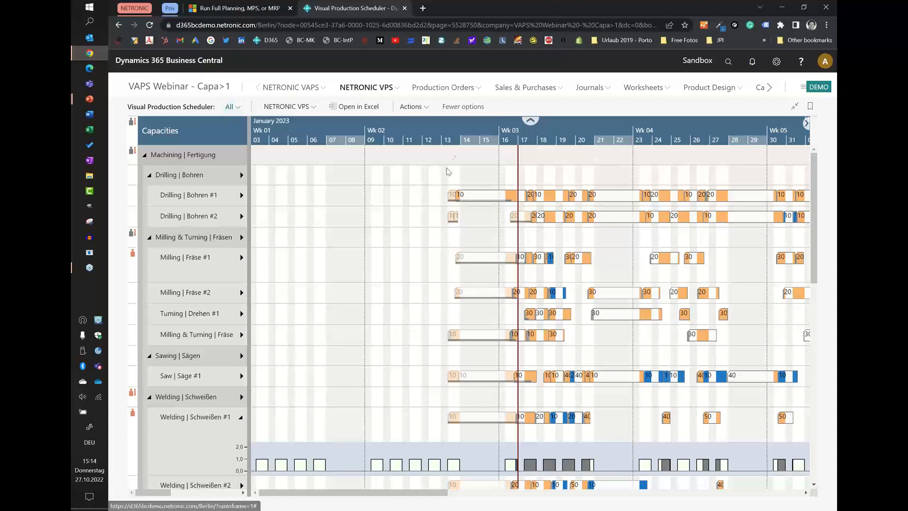
scroll(451, 132, "down", 4)
scroll(452, 133, "down", 1)
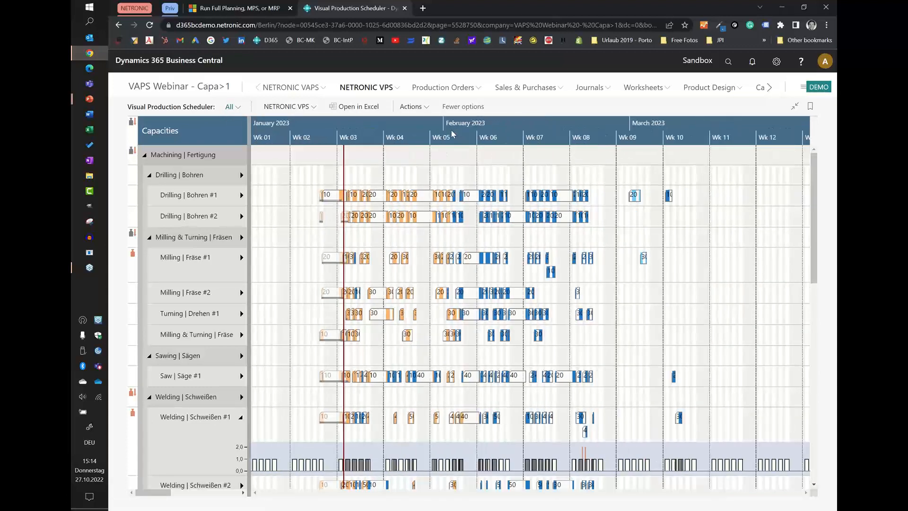
left_click(241, 418)
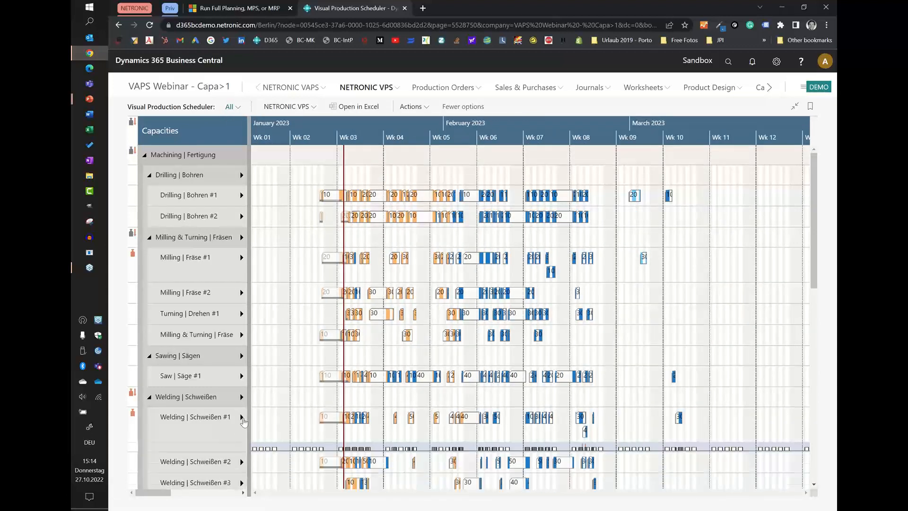
Collapse the Machining group and show the Finishing group's Assembly and QC capacities to examine their schedules and load curves.
left_click(145, 155)
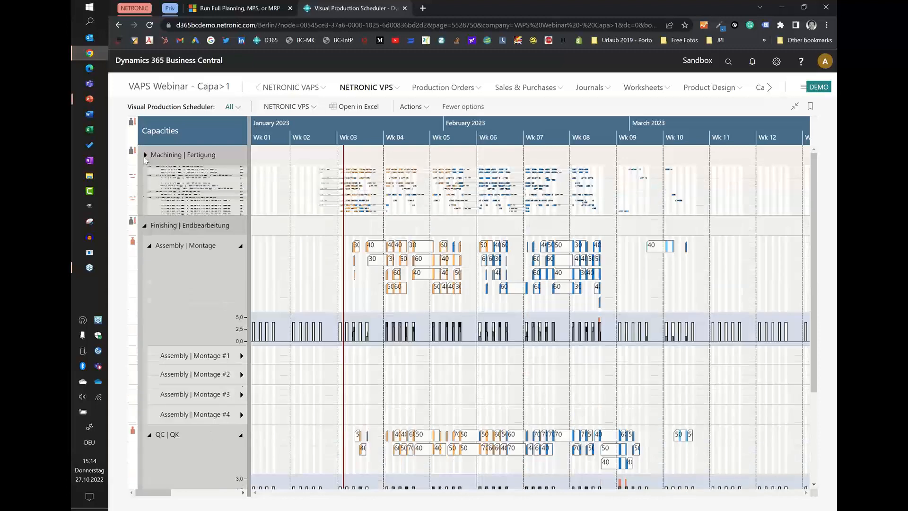
left_click(145, 175)
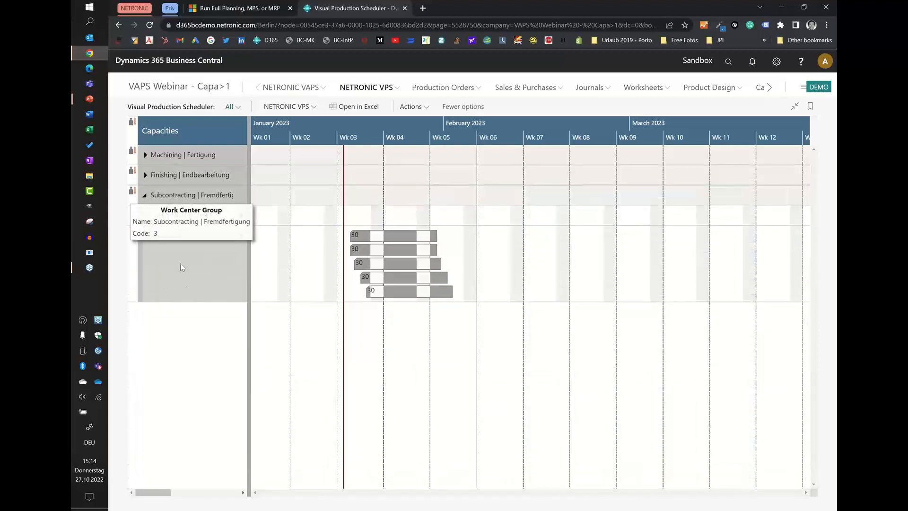
left_click(145, 175)
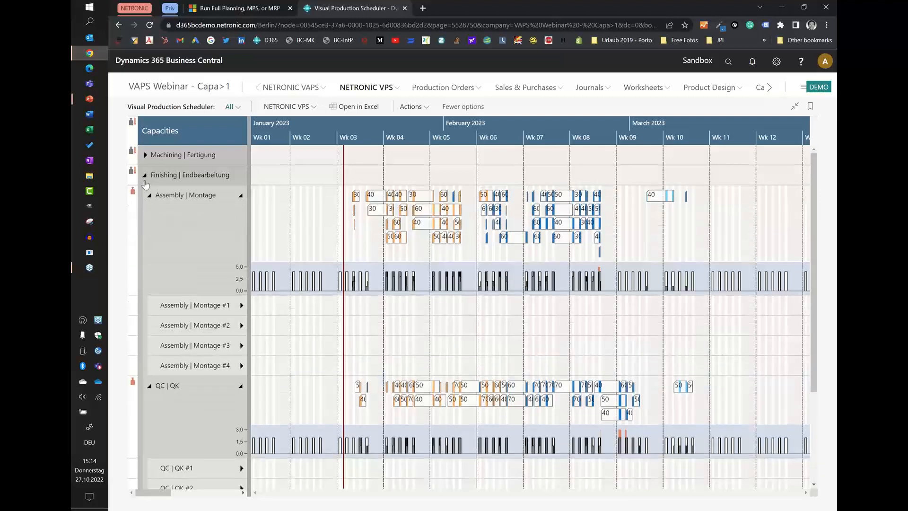
mouse_move(192, 201)
scroll(198, 426, "down", 1)
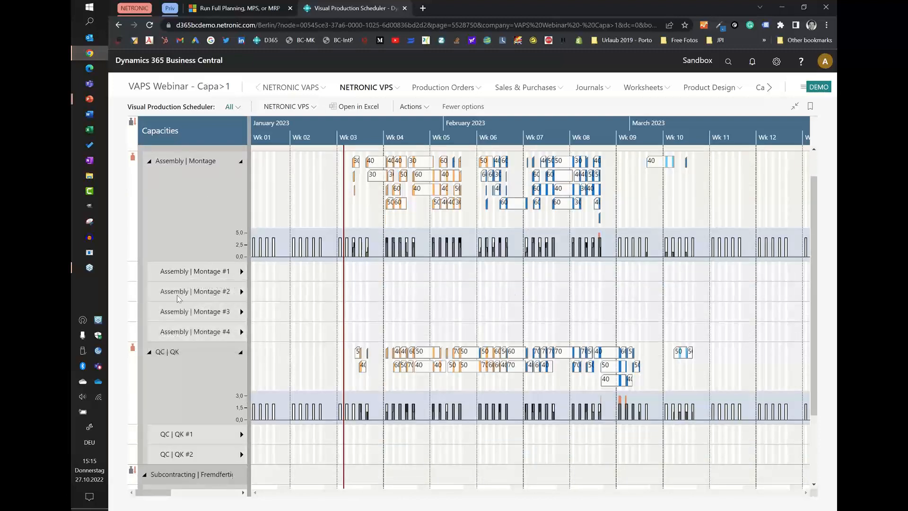
Review the machine center card of Assembly | Montage #1 and close it again.
double_click(182, 274)
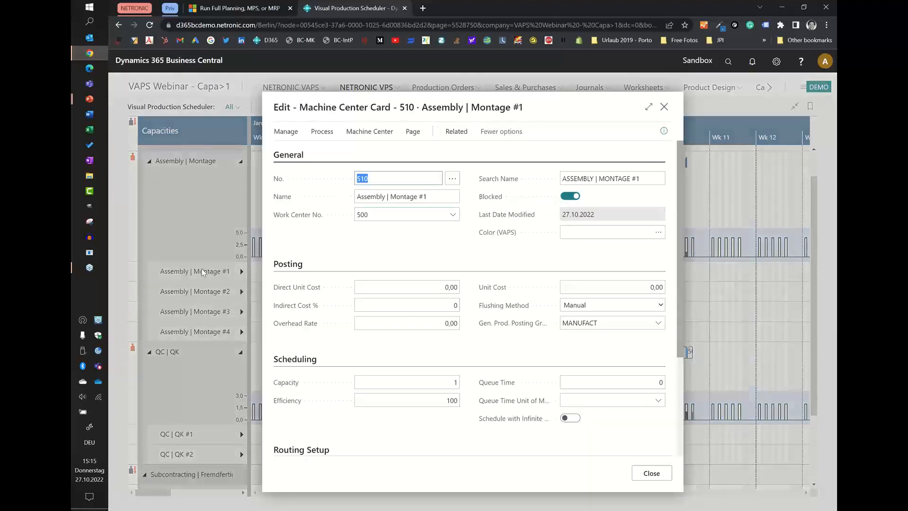
left_click(658, 474)
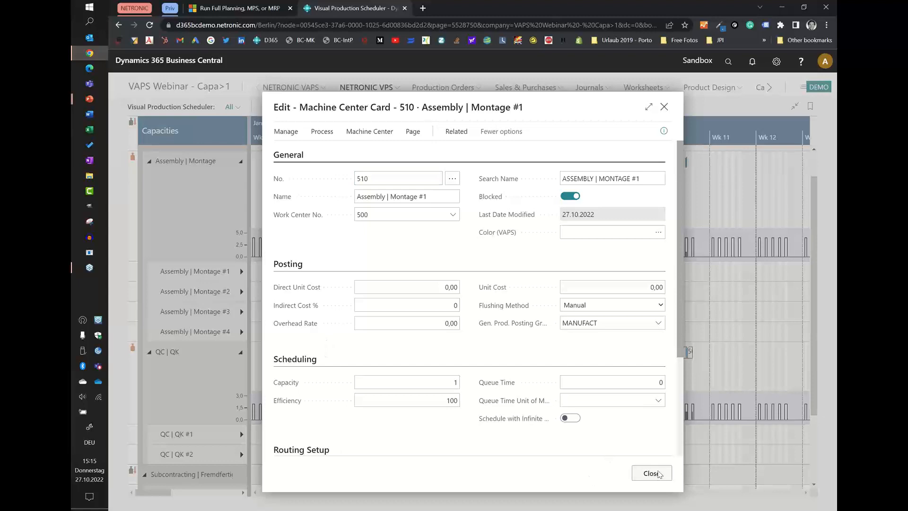
scroll(203, 378, "up", 1)
mouse_move(202, 392)
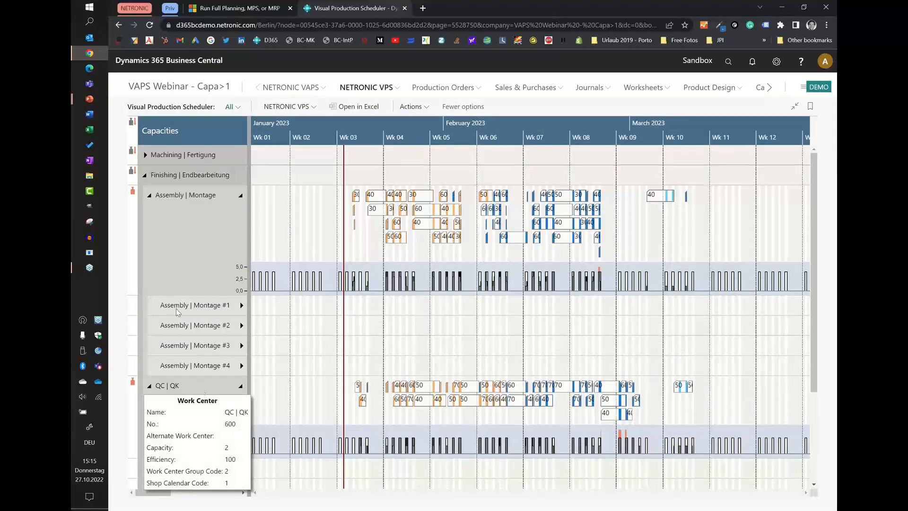
Expand the Machining group and inspect the links of the week 5 operation 10 on Drilling | Bohren #1.
left_click(145, 156)
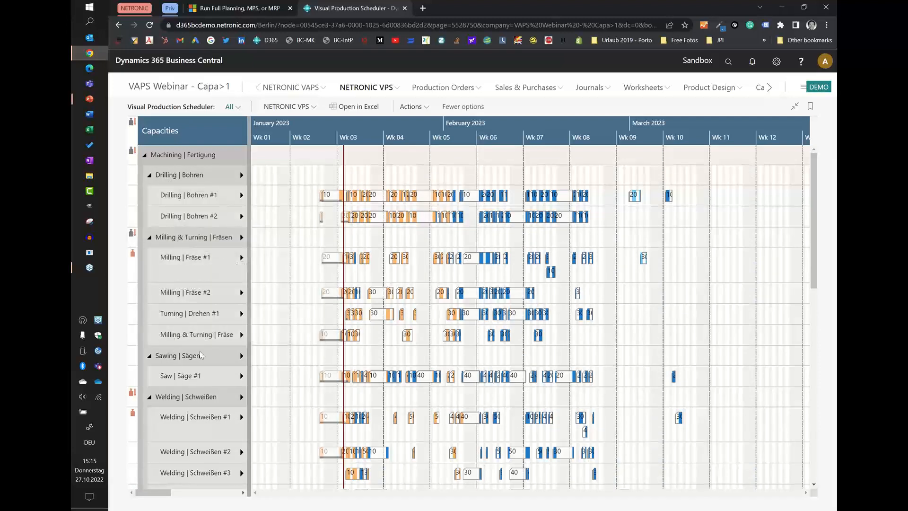
mouse_move(243, 362)
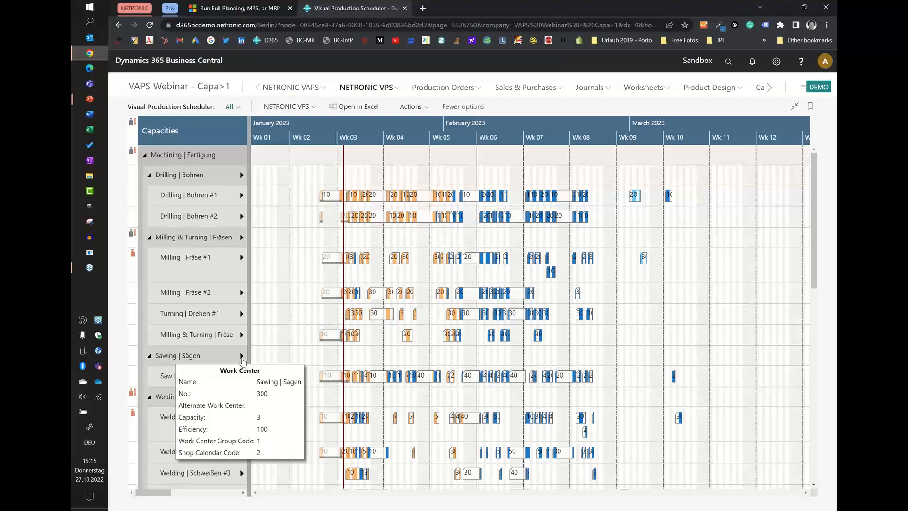
left_click(465, 201)
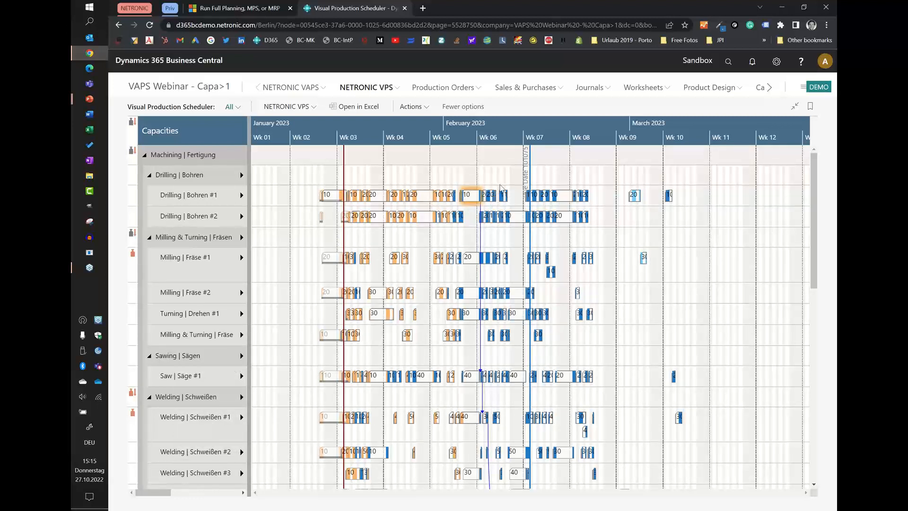
left_click(659, 245)
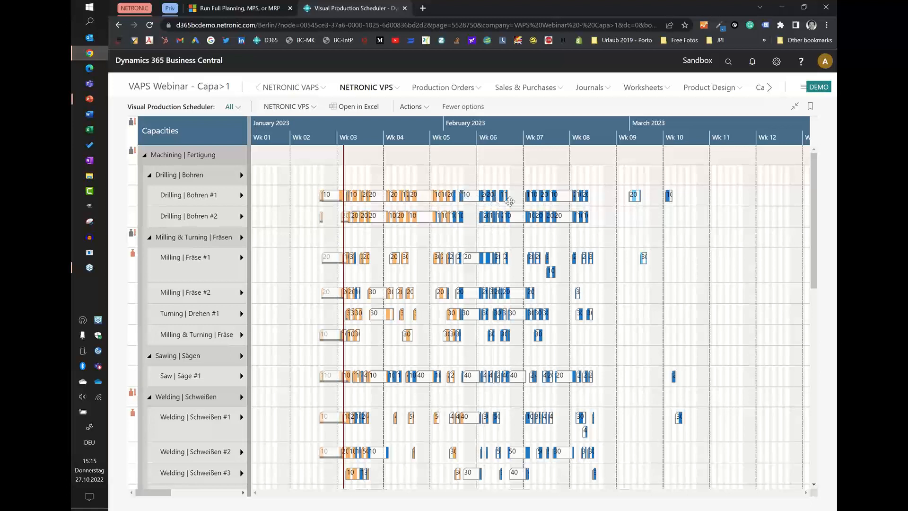
mouse_move(505, 199)
Set the Selection Type in the scheduler setup to Multiple on single Capacity.
left_click(412, 108)
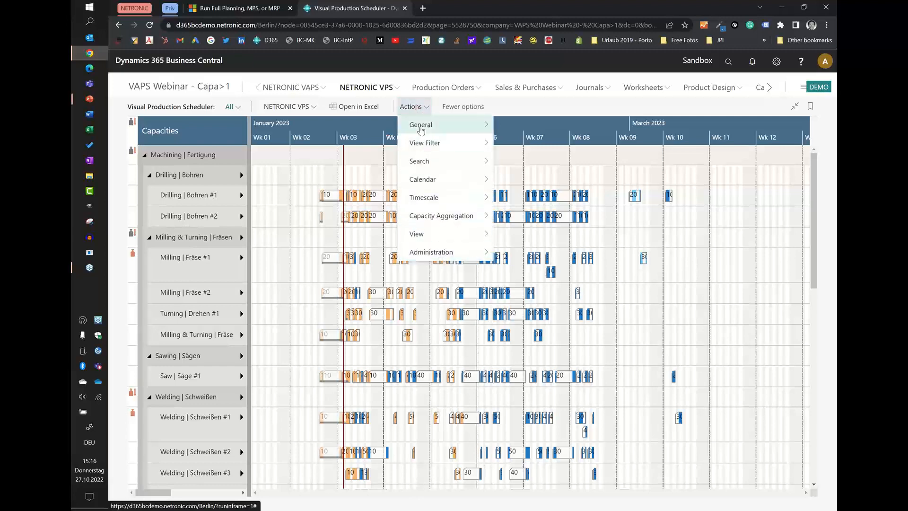
mouse_move(434, 250)
left_click(513, 253)
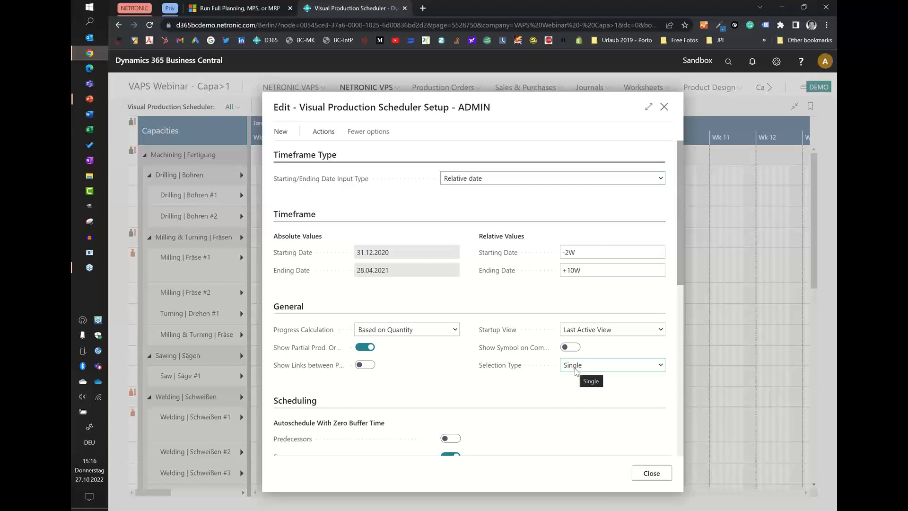
left_click(660, 368)
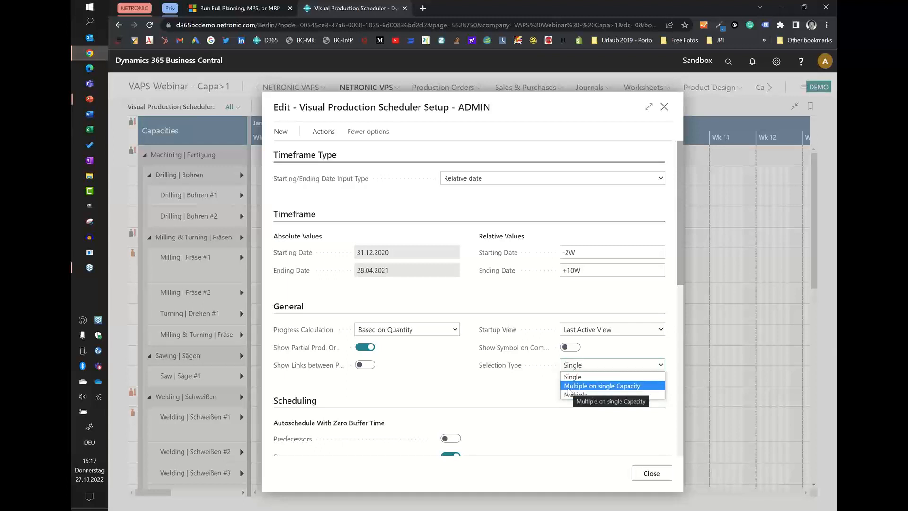
left_click(569, 388)
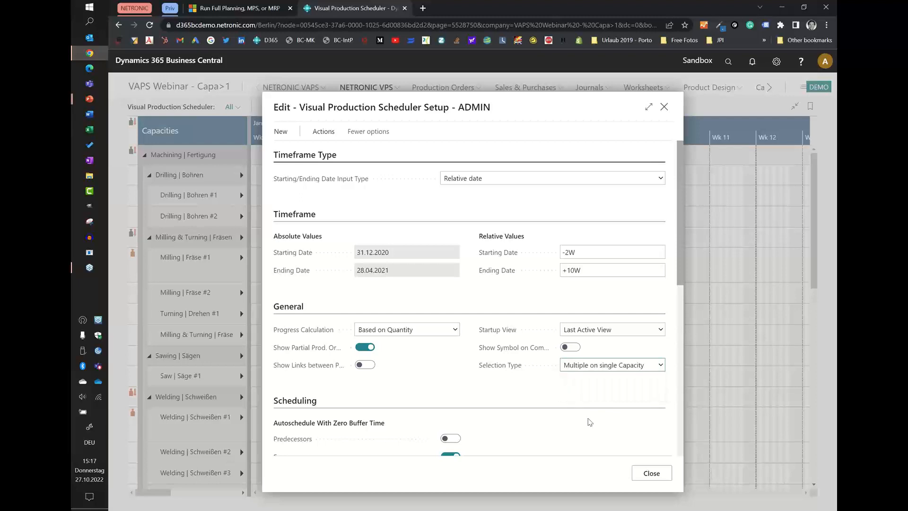
left_click(652, 473)
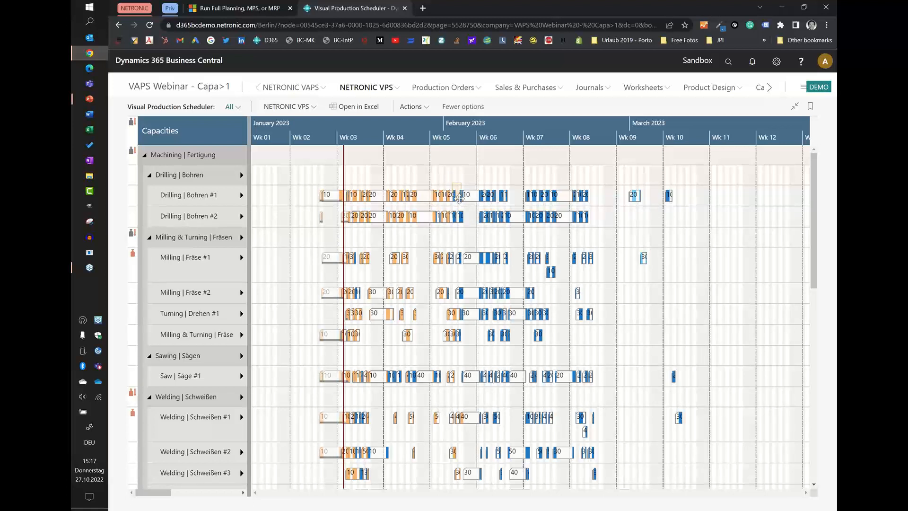
Try selecting Drilling | Bohren #1 operations as a block across weeks 5 to 8 and one by one, clearing each selection.
left_click_drag(486, 204, 595, 206)
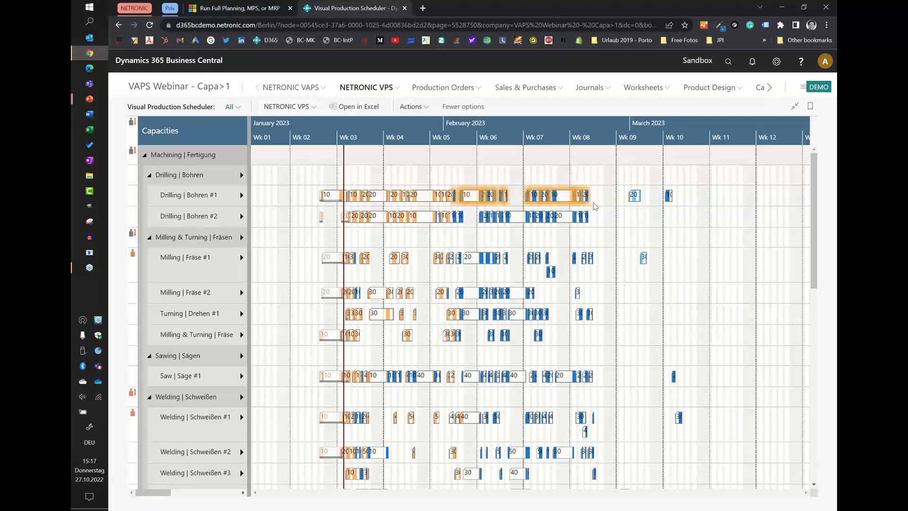
left_click(492, 179)
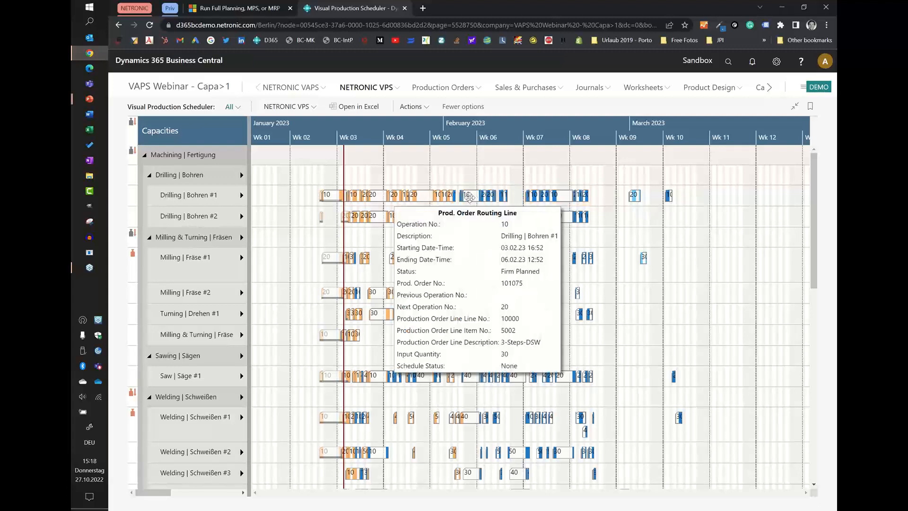
left_click_drag(472, 196, 561, 208)
left_click(668, 197)
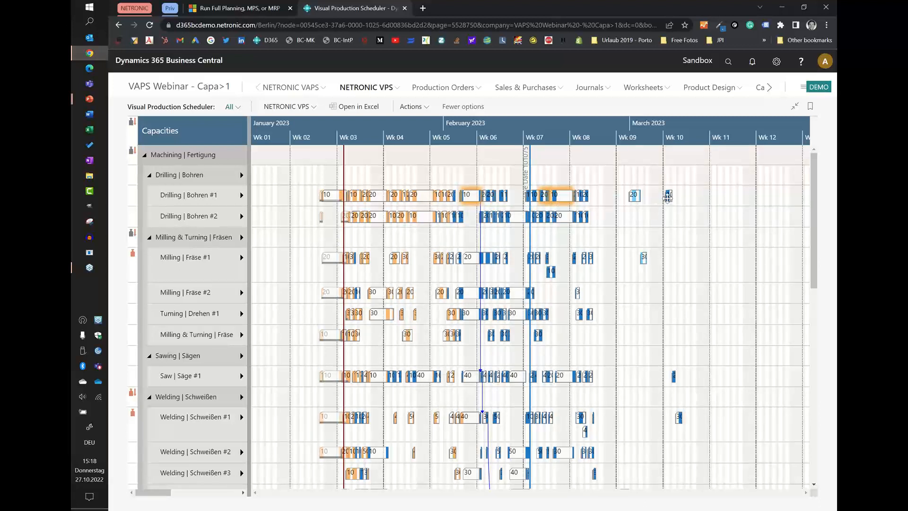
left_click(691, 232)
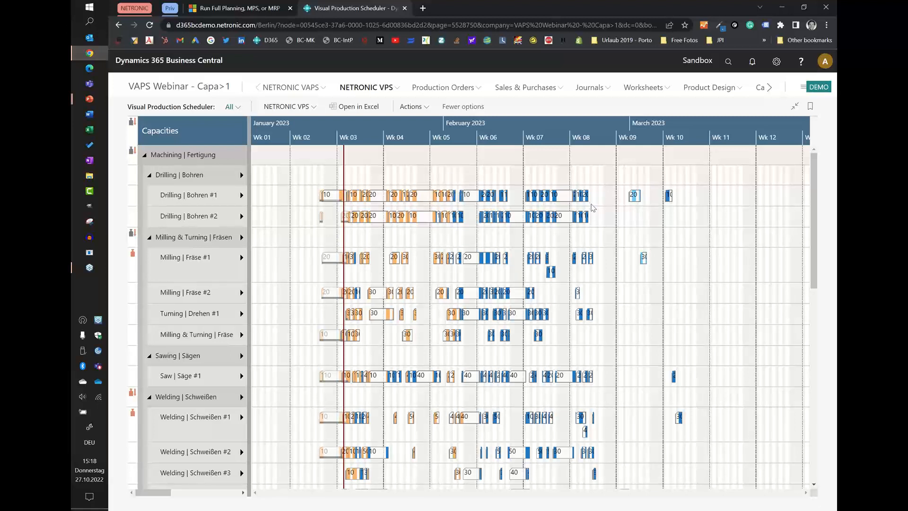
left_click(475, 198)
left_click(668, 196)
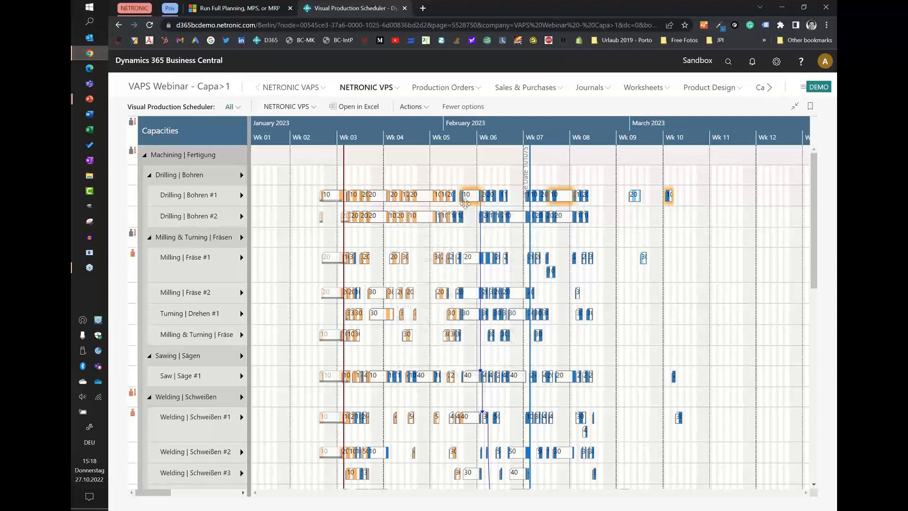
left_click(455, 177)
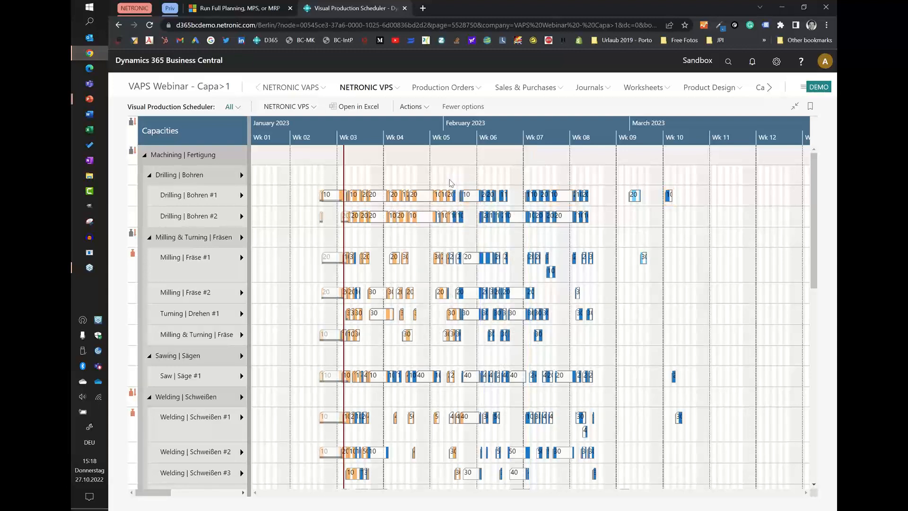
Try to move the block of Drilling | Bohren #1 operations from weeks 5 to 8 to week 10 on the same machine.
left_click_drag(450, 184, 468, 198)
left_click_drag(457, 188, 597, 208)
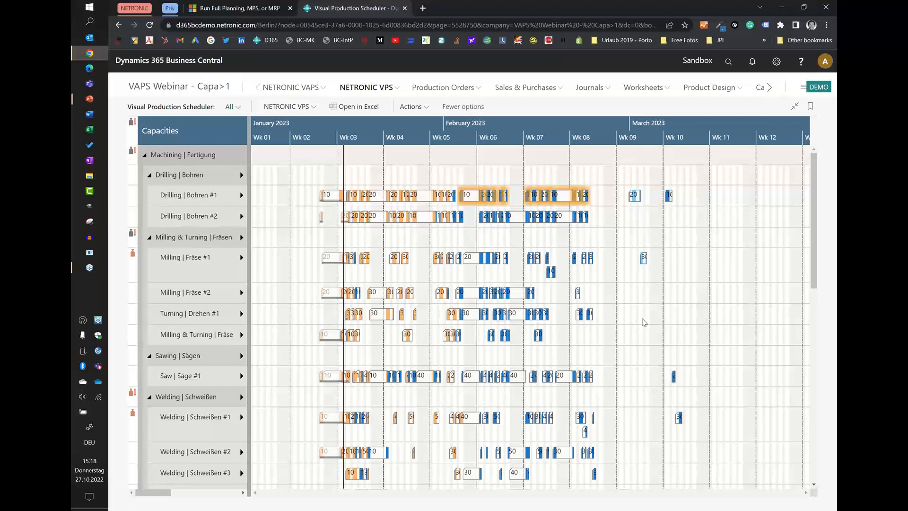
left_click_drag(471, 195, 690, 199)
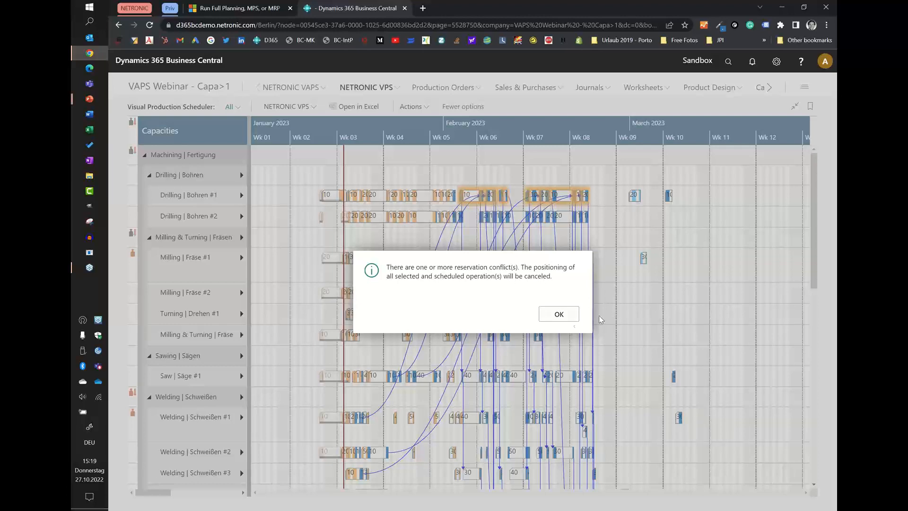
left_click(568, 323)
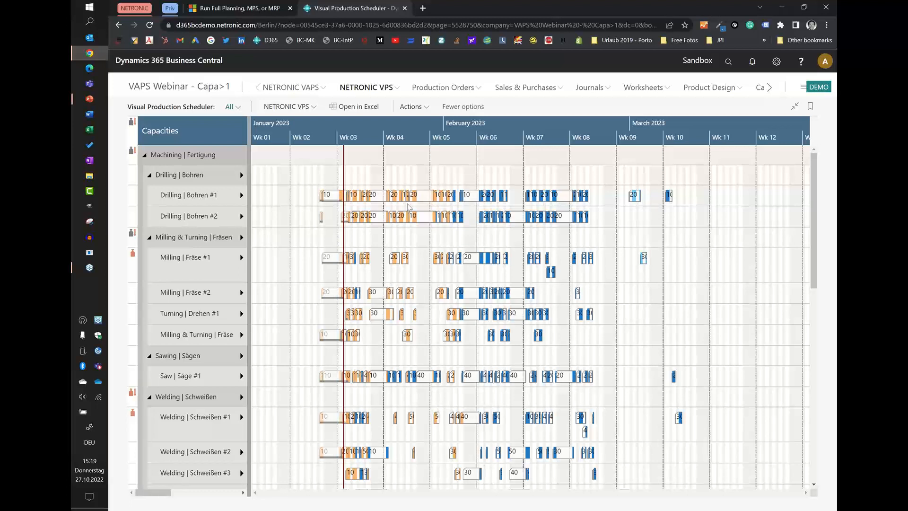
Set Conflict Handling of Reservations in the scheduler setup to None.
left_click(400, 108)
mouse_move(435, 252)
left_click(497, 252)
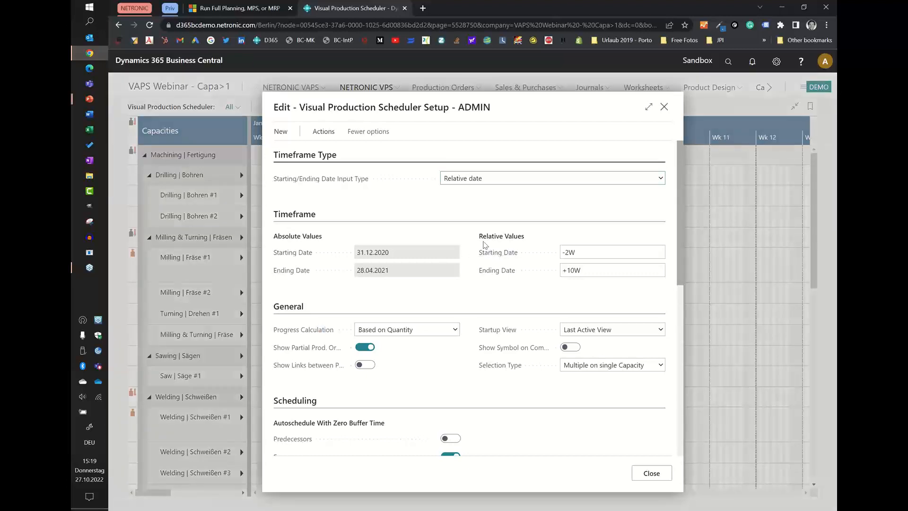
scroll(334, 245, "down", 6)
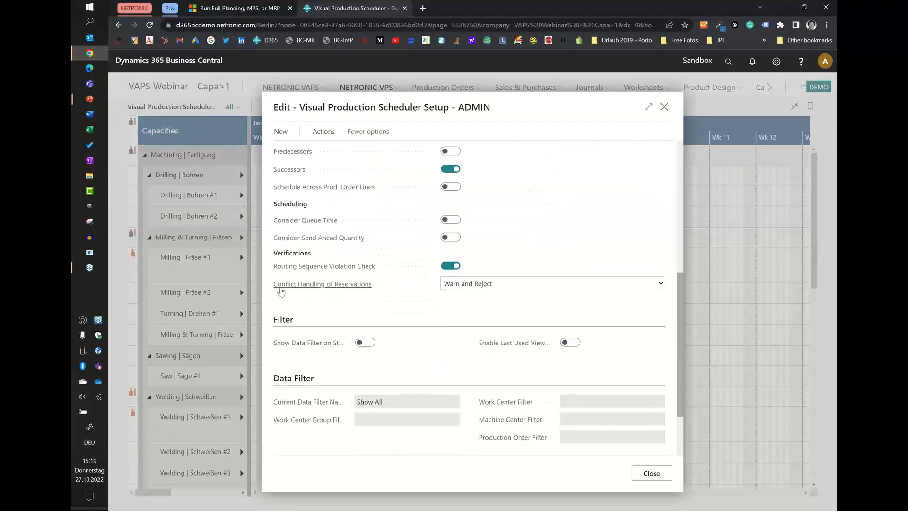
mouse_move(334, 290)
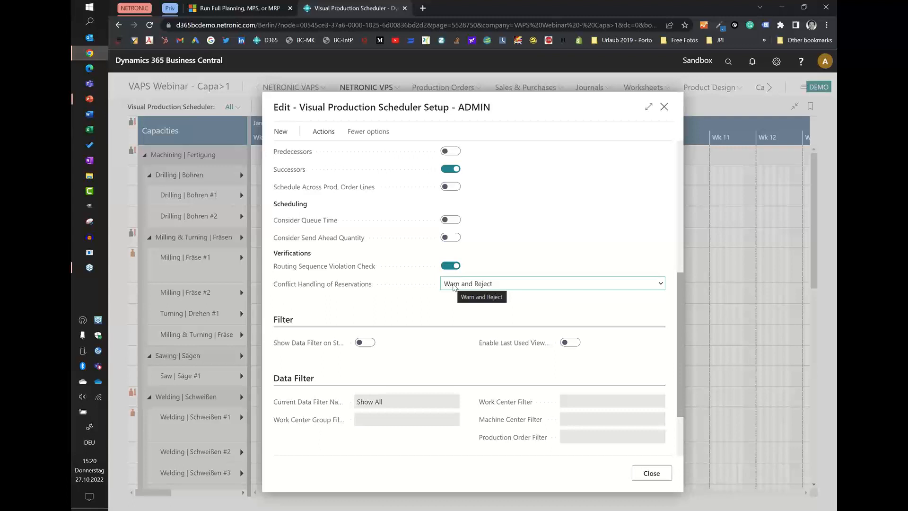
left_click(453, 285)
left_click(460, 312)
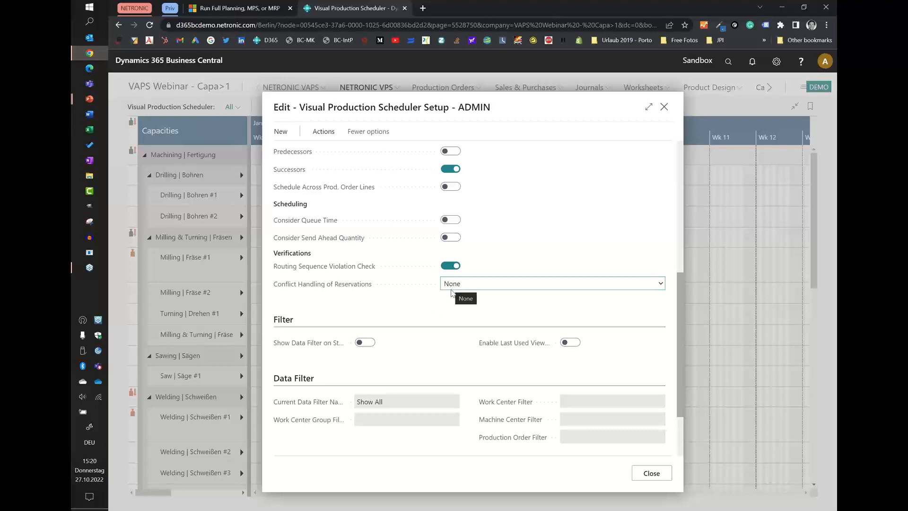
scroll(445, 304, "up", 2)
scroll(444, 304, "up", 4)
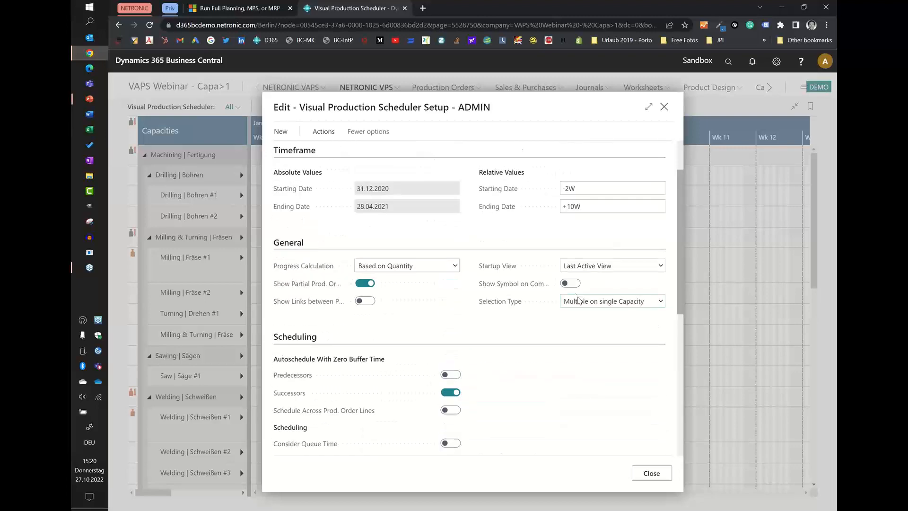
left_click(653, 473)
Move the Drilling | Bohren #1 operations from late week 5 through week 8 as one block to start in week 10.
left_click_drag(451, 180, 595, 212)
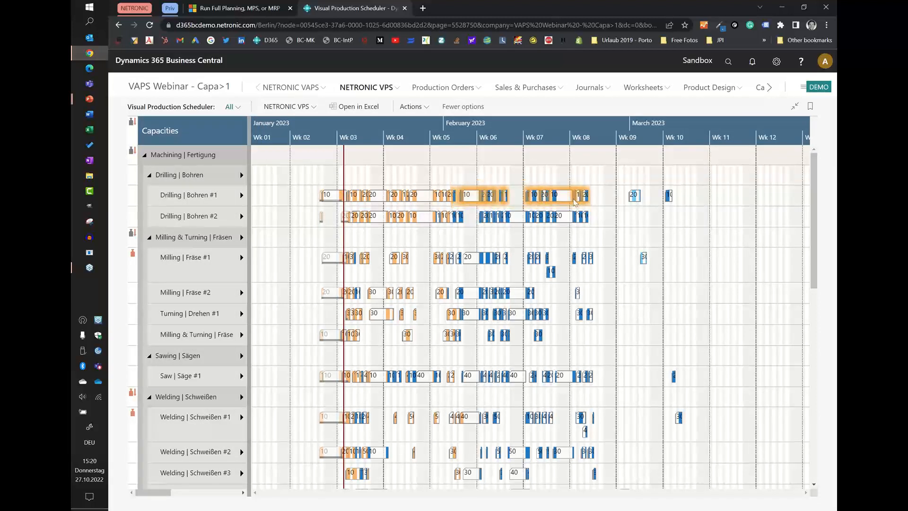
left_click_drag(487, 199, 692, 200)
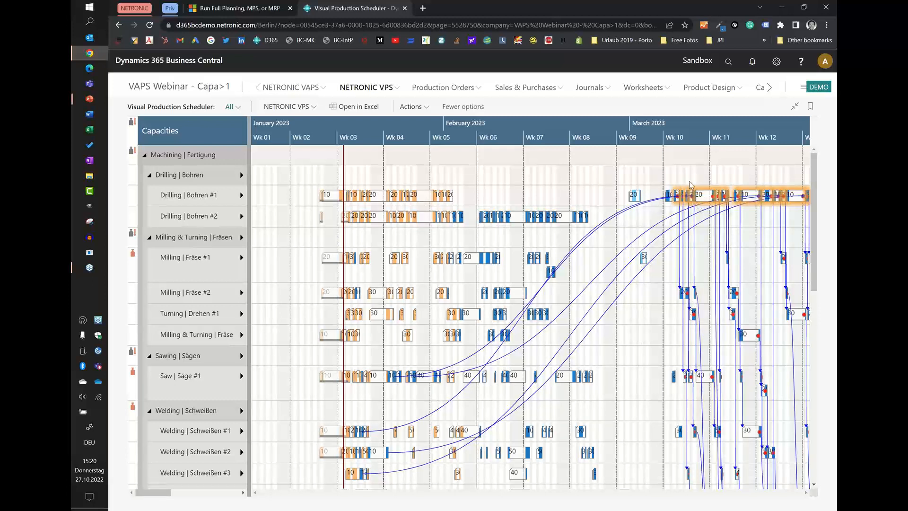
left_click(691, 177)
Reassign the block of Drilling | Bohren #1 operations between week 10 and week 12 to Drilling | Bohren #2.
left_click_drag(677, 169, 780, 218)
left_click_drag(687, 195, 703, 289)
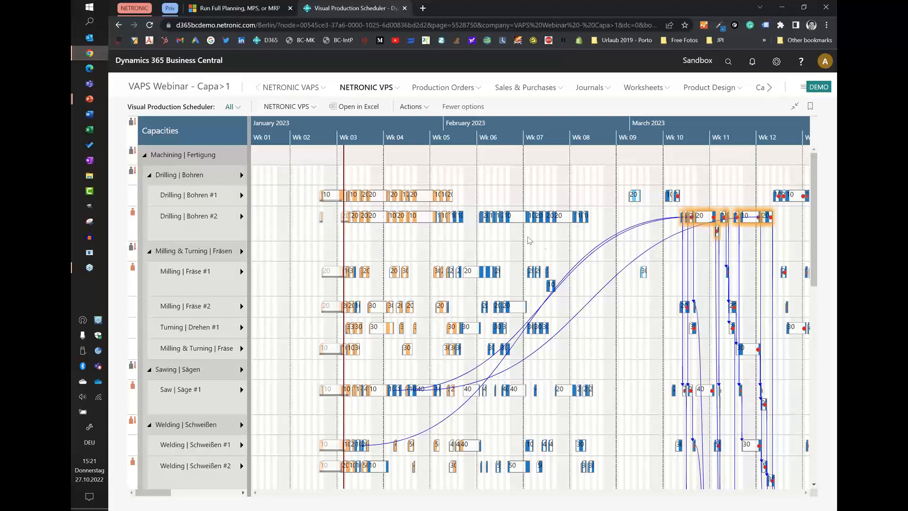
Select the block of Drilling | Bohren #2 operations in weeks 7 and 8, and clear the selection.
left_click_drag(517, 189, 589, 318)
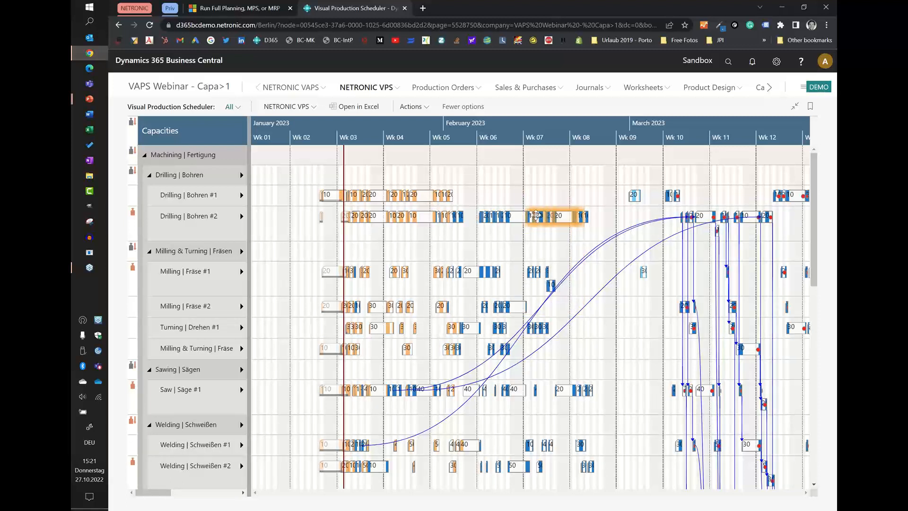
left_click(546, 244)
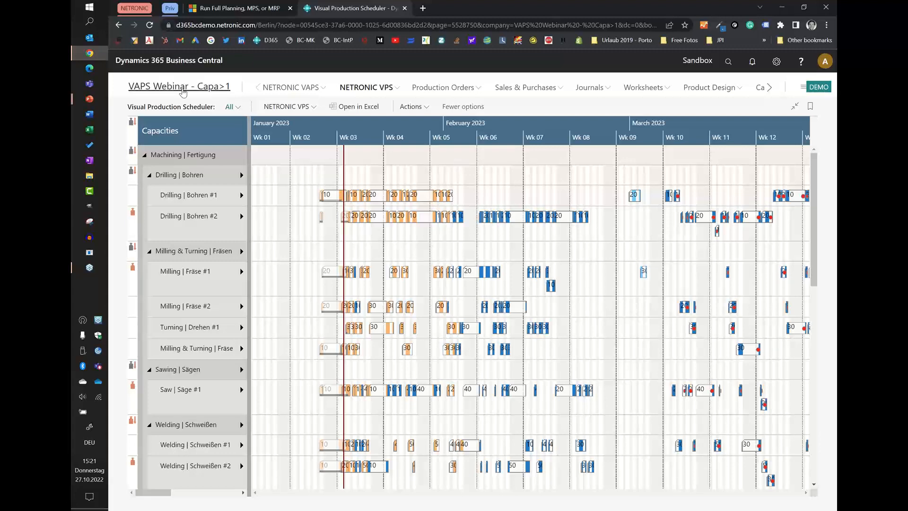
Leave the scheduler for the role center home page and switch to the PowerPoint slideshow, advancing to the October 2022 Release overview.
left_click(182, 89)
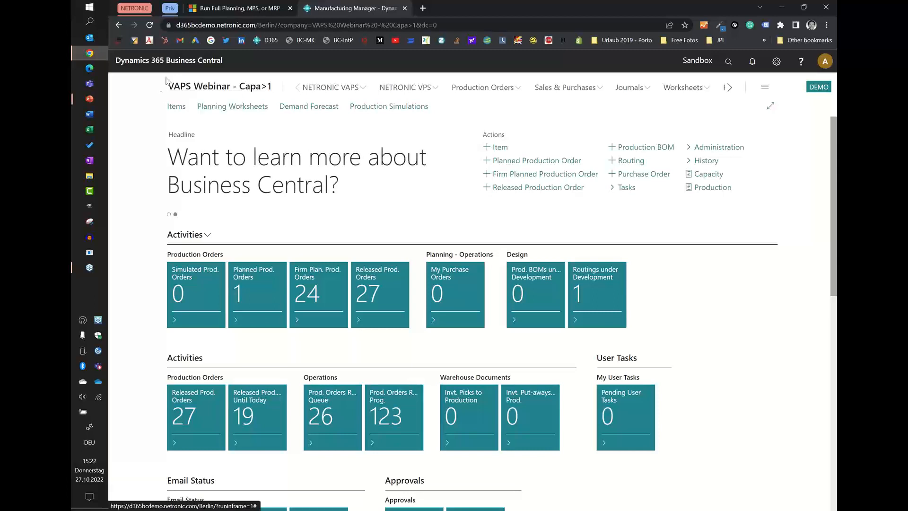
left_click(90, 101)
left_click(146, 142)
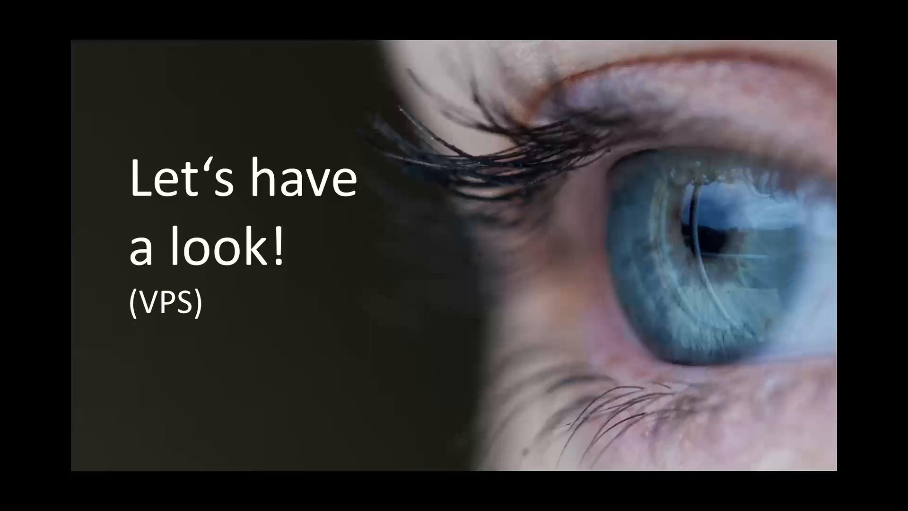
key("Right")
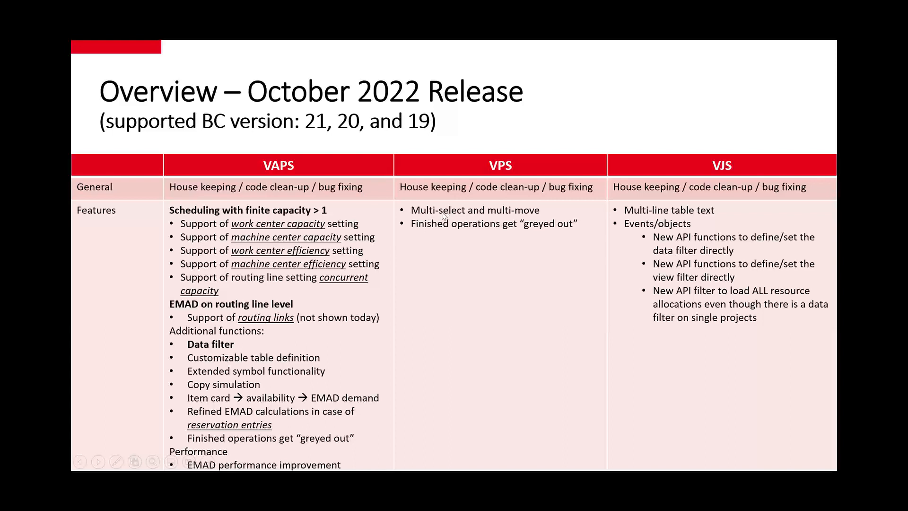
Switch back to Business Central, open the Visual Production Scheduler and examine the greyed-out finished operations on the drilling machines in mid-January 2023.
key("alt+Tab")
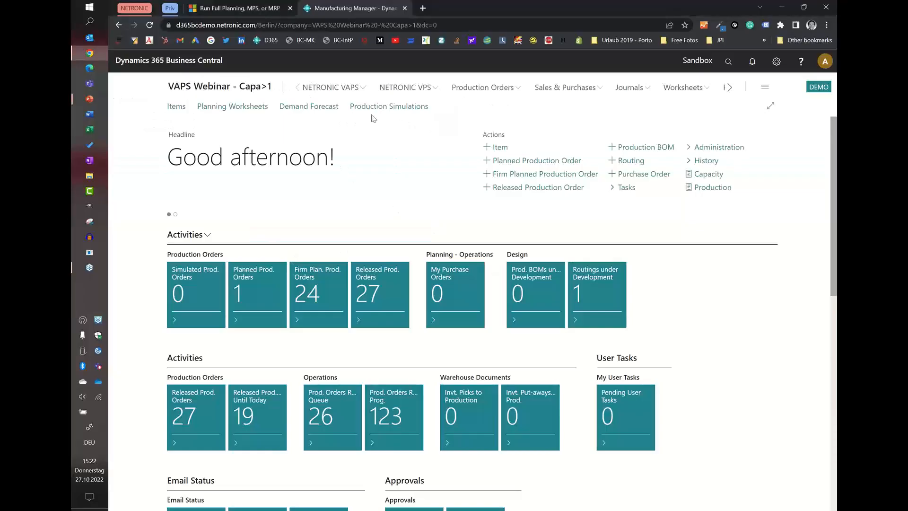
left_click(406, 87)
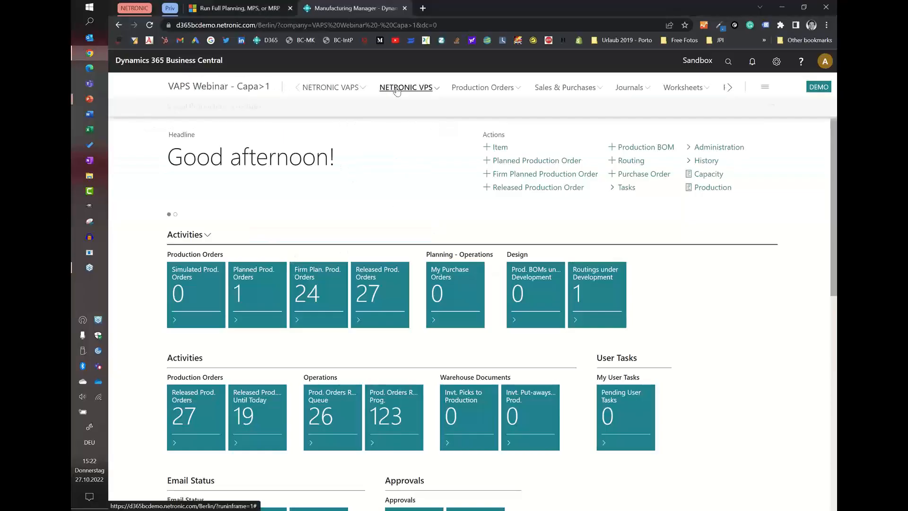
left_click(223, 115)
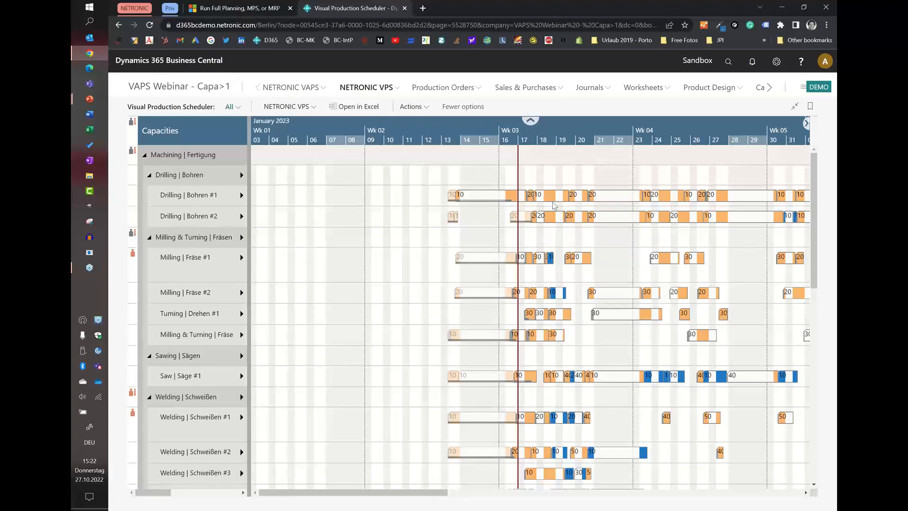
scroll(464, 127, "up", 3)
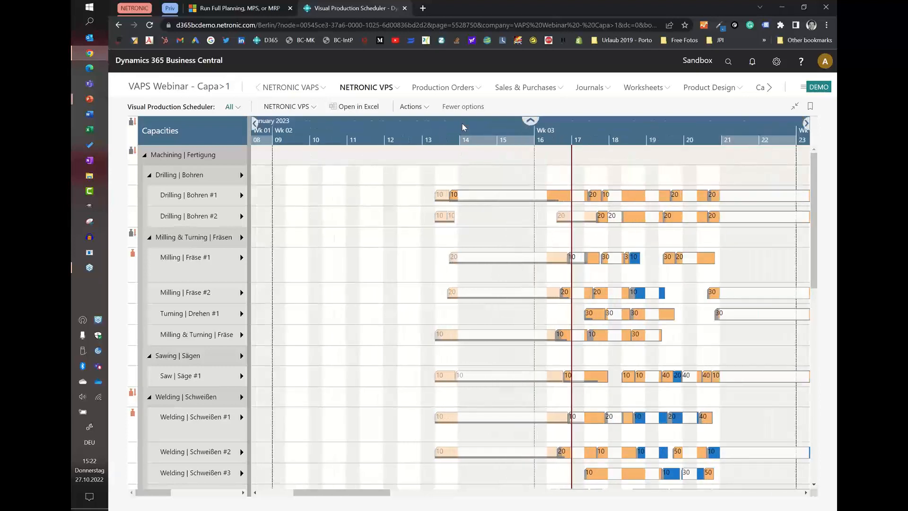
mouse_move(436, 201)
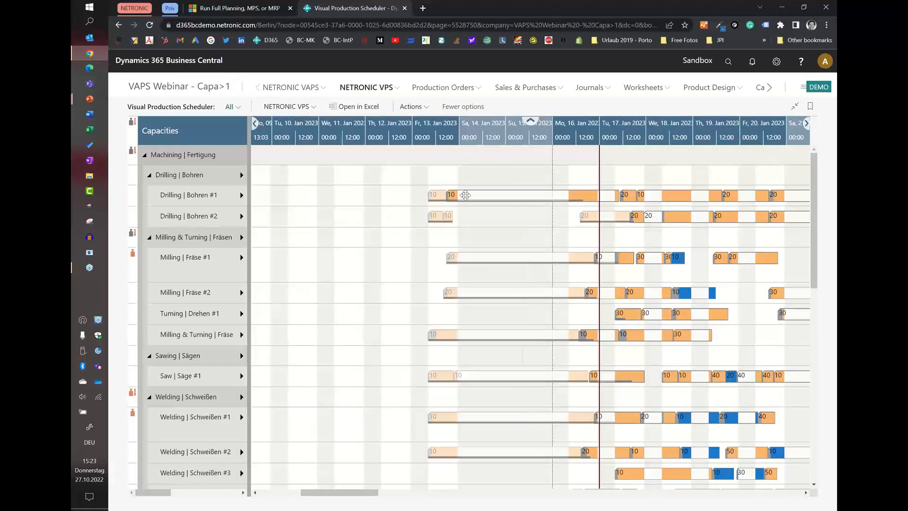
mouse_move(553, 199)
Close the scheduler by returning to the home page and switch back to the October 2022 Release overview slide in PowerPoint.
left_click(150, 87)
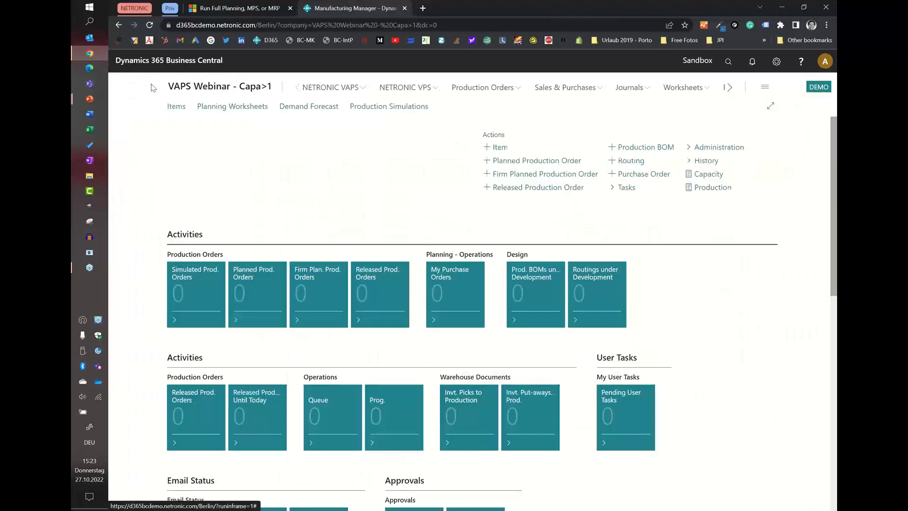
mouse_move(90, 100)
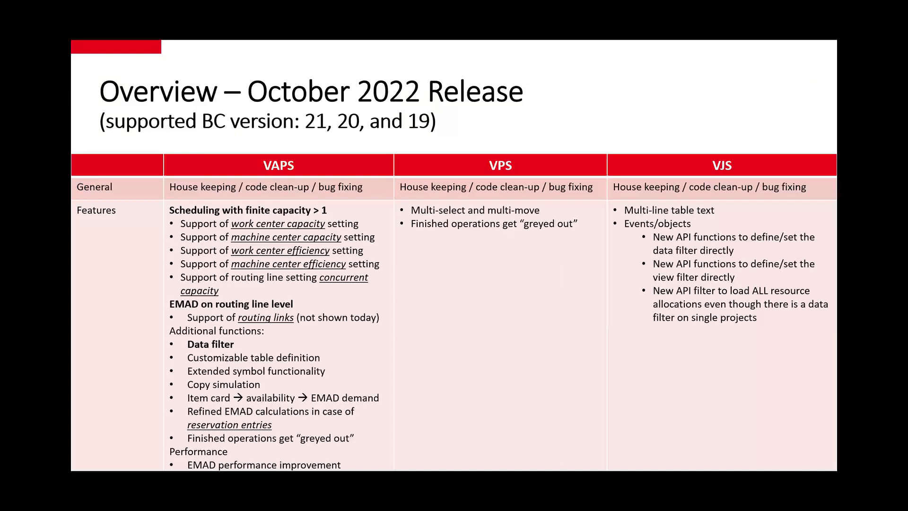
left_click(125, 149)
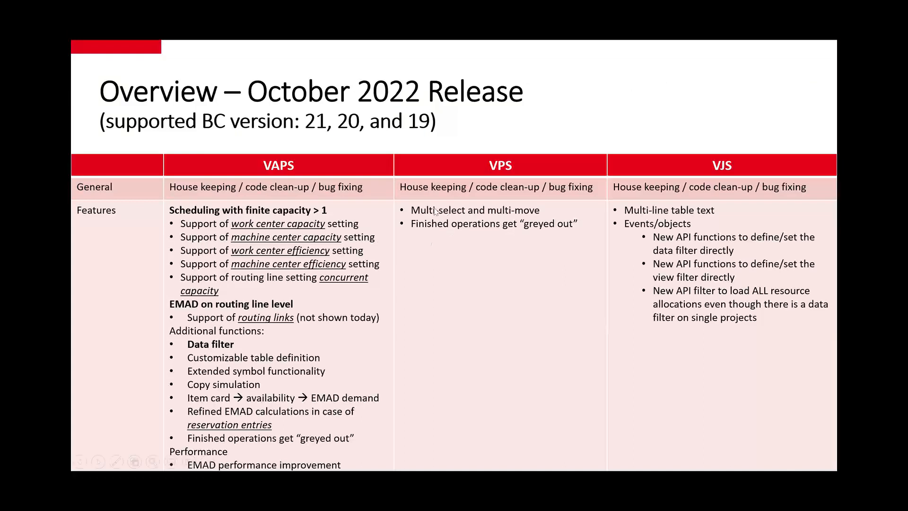
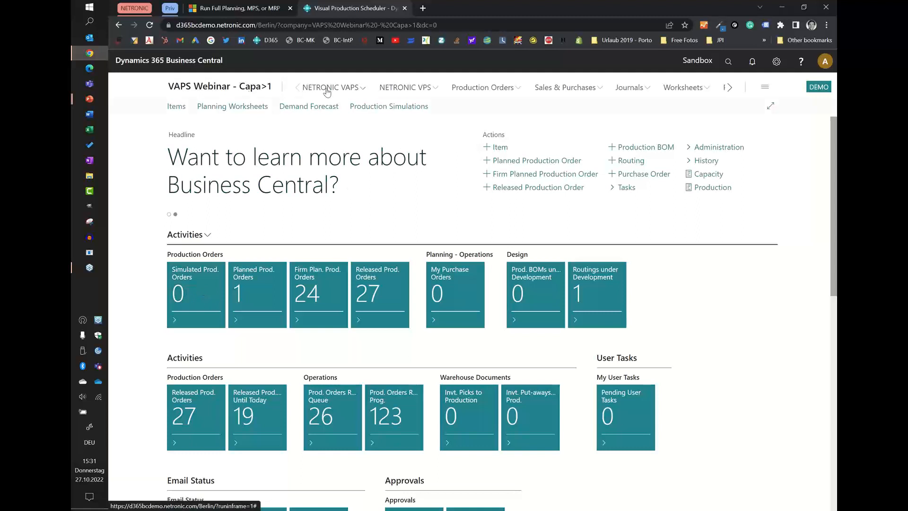
Examine the Machine Center table text configuration in VAPS Setup, and return to the role center home page.
left_click(326, 88)
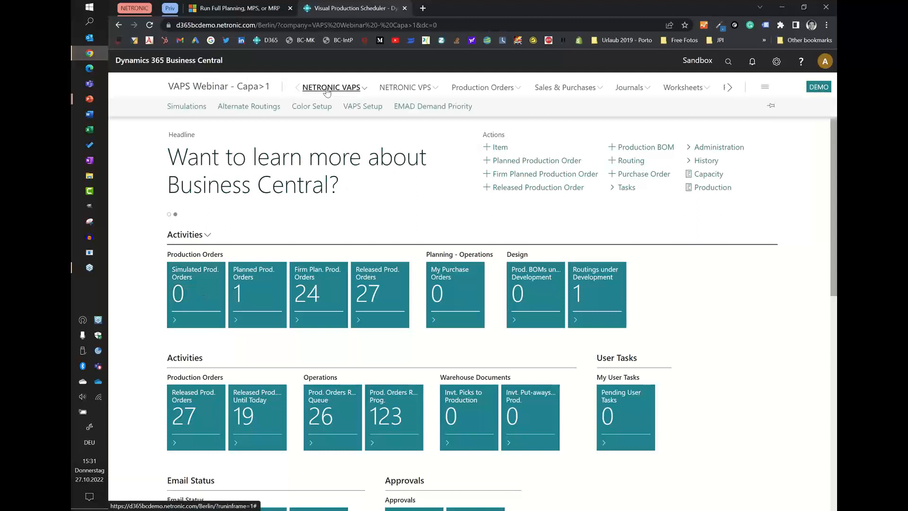
left_click(350, 107)
left_click(324, 140)
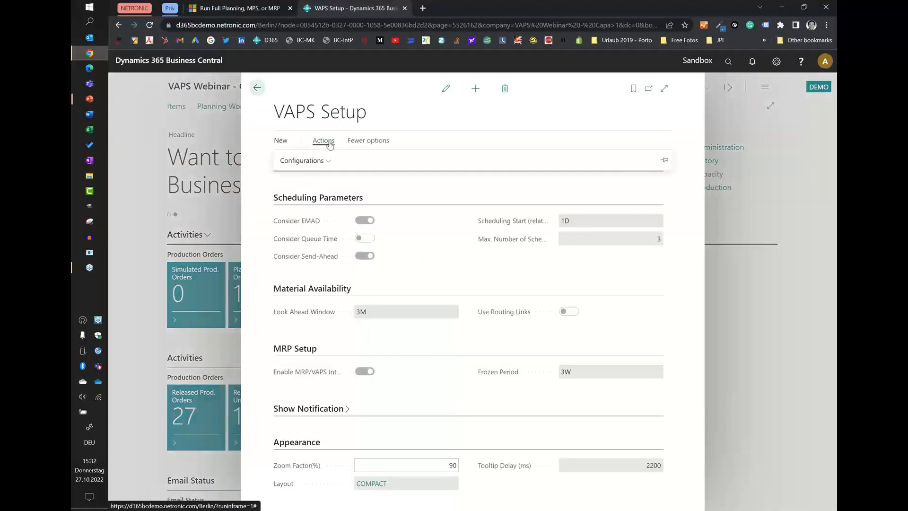
left_click(325, 162)
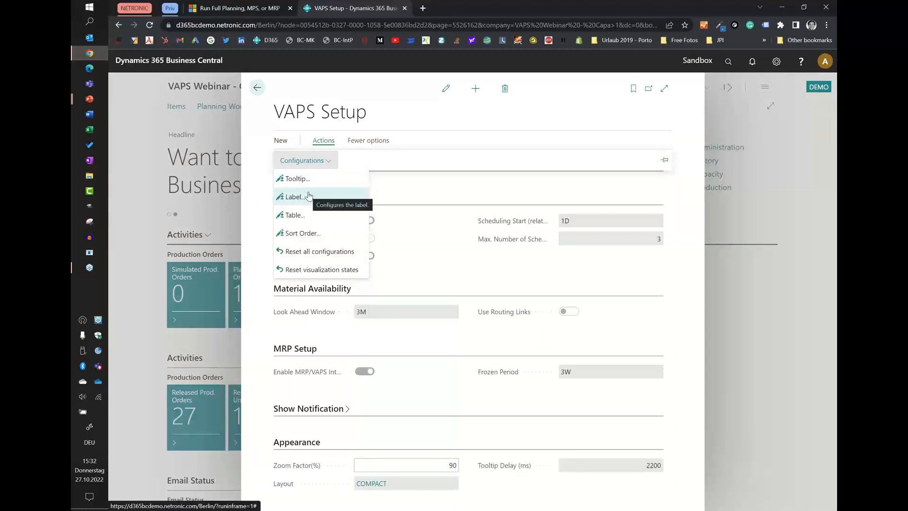
left_click(294, 216)
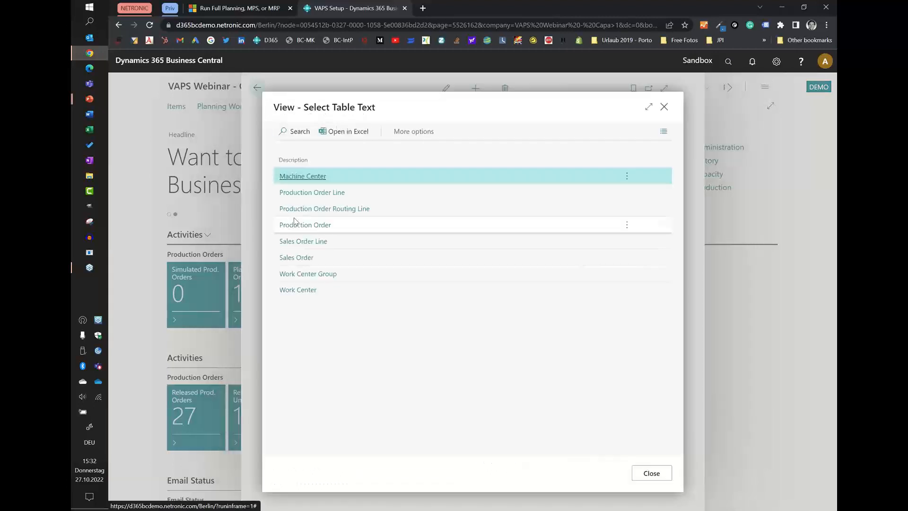
left_click(295, 178)
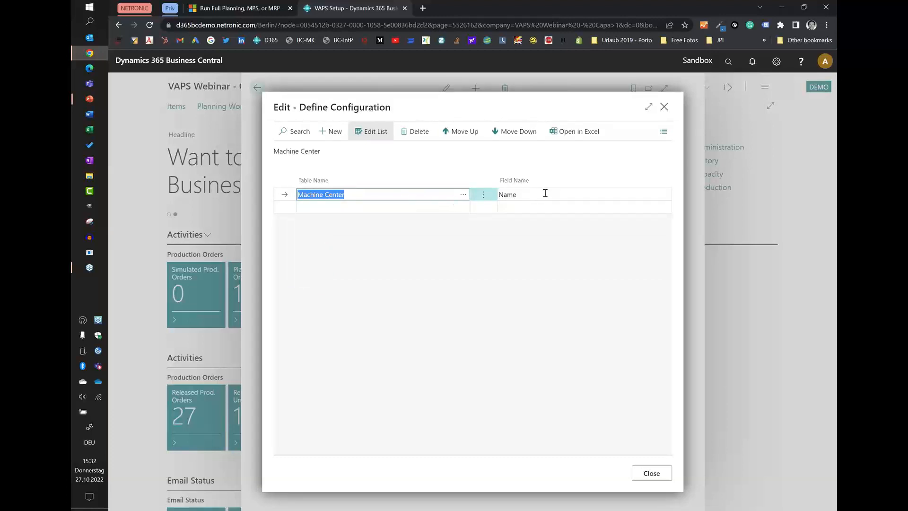
left_click(651, 473)
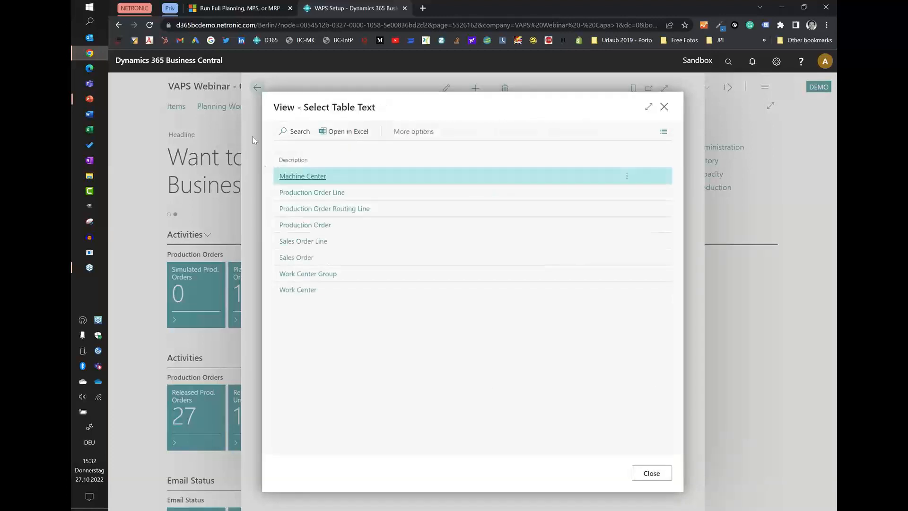
left_click(651, 473)
left_click(257, 88)
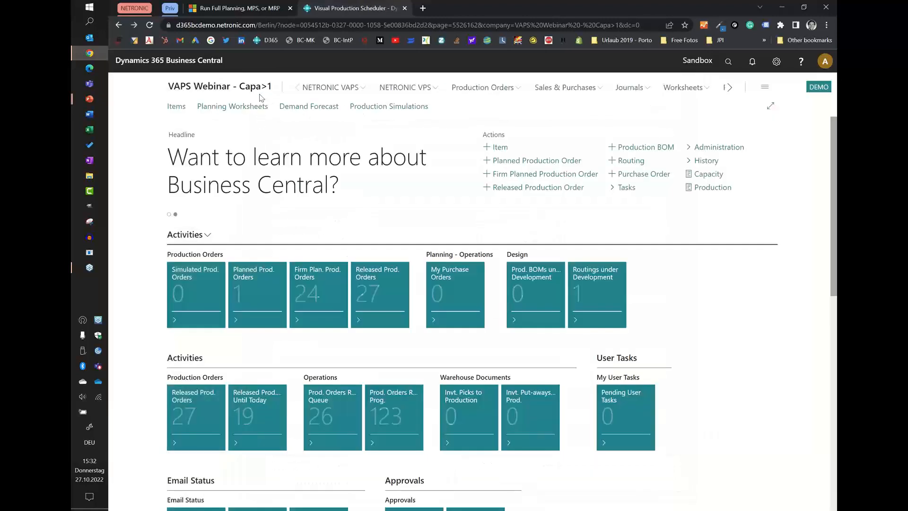
Delete the existing simulation from the Simulations list and create a new one with the last used options and filters.
left_click(353, 89)
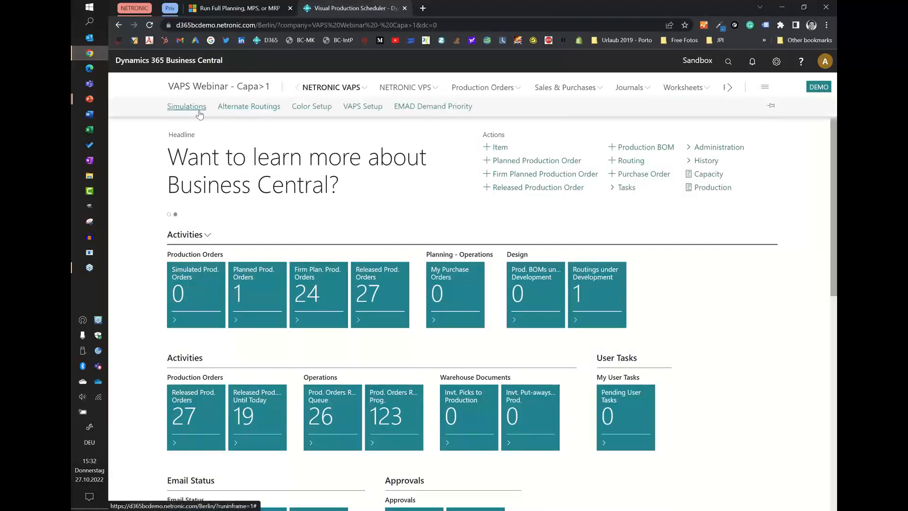
left_click(186, 109)
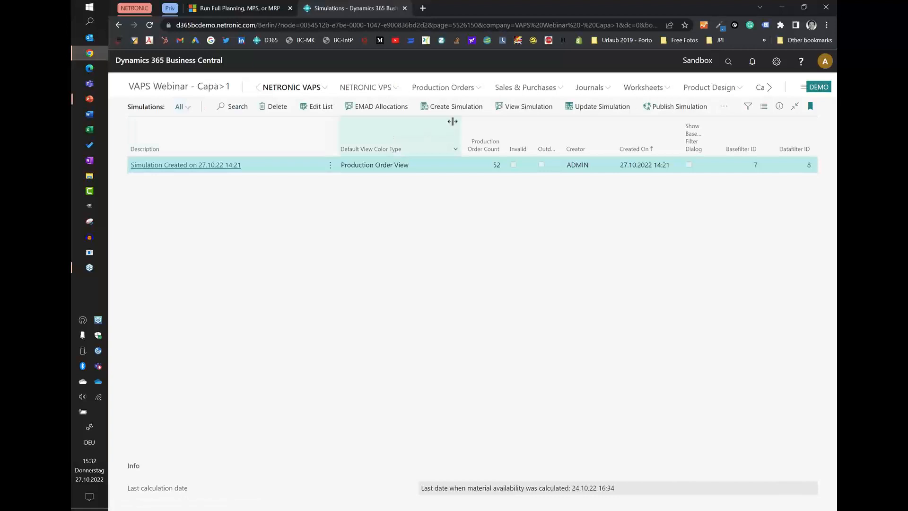
left_click(277, 107)
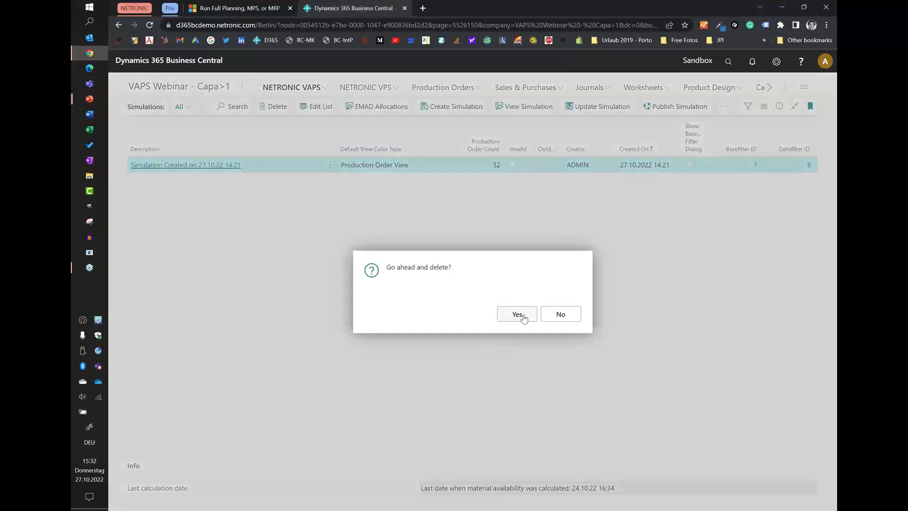
left_click(517, 314)
left_click(433, 107)
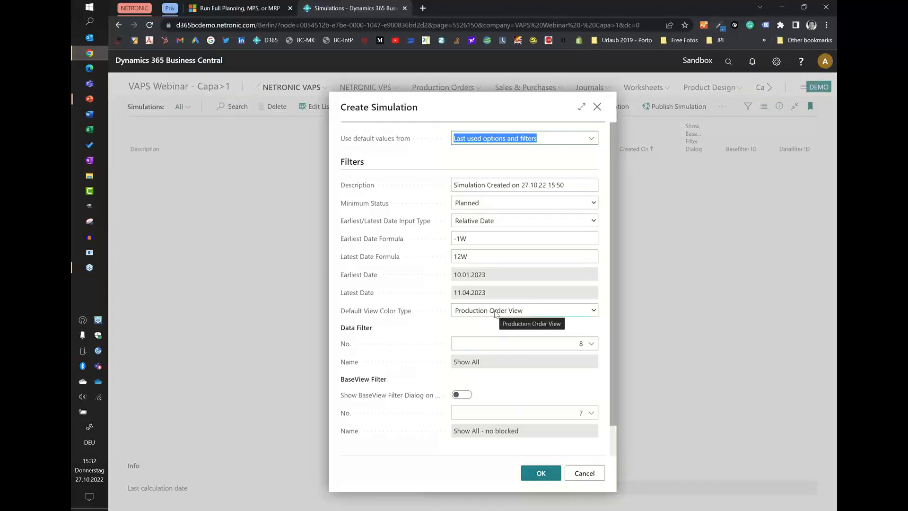
left_click(539, 474)
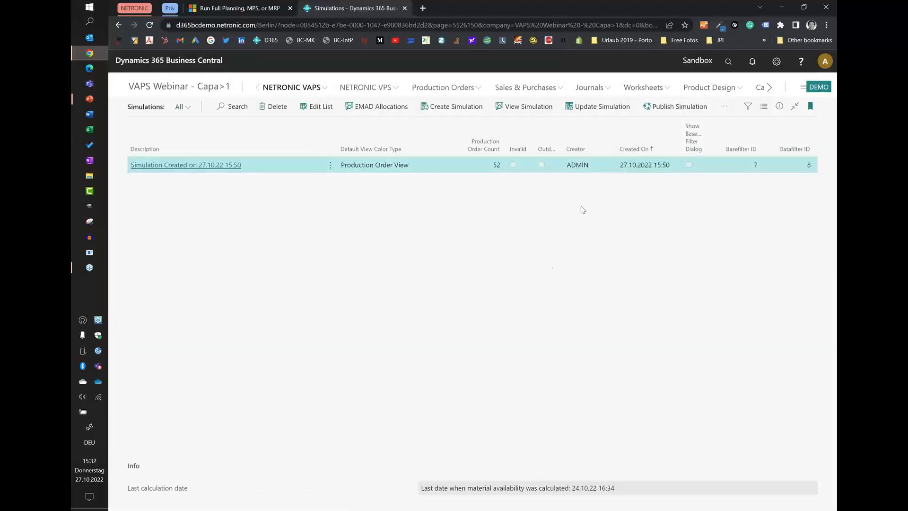
View the new simulation across weeks 2 to 8, examine the machine names in the Capacities table, and return to the Simulations list.
left_click(523, 105)
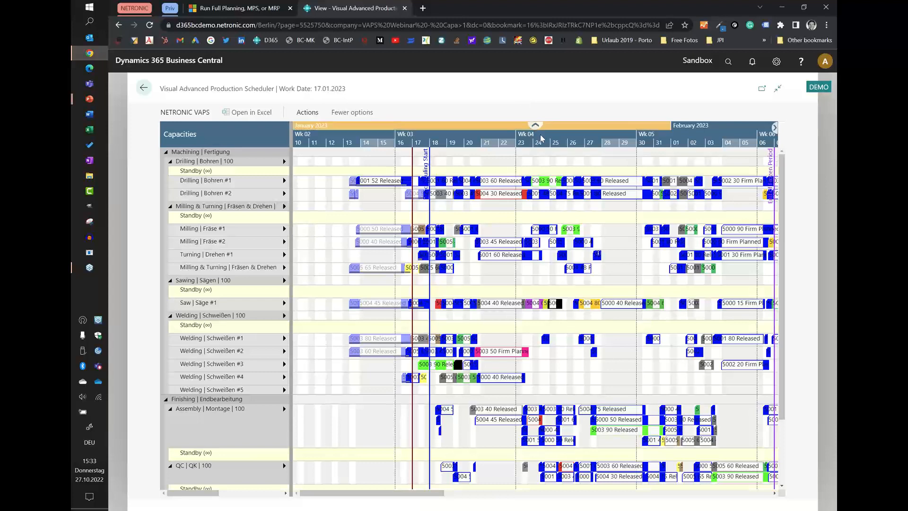
left_click_drag(500, 138, 211, 153)
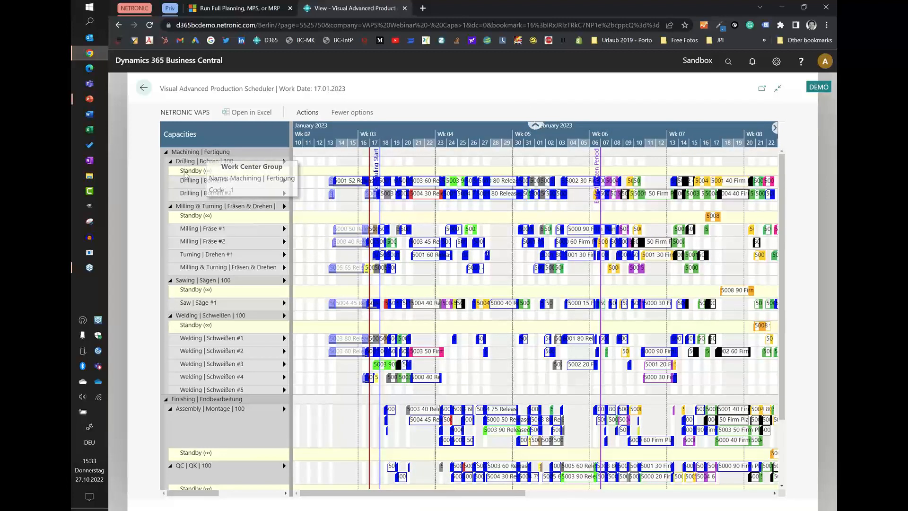
scroll(378, 288, "down", 3)
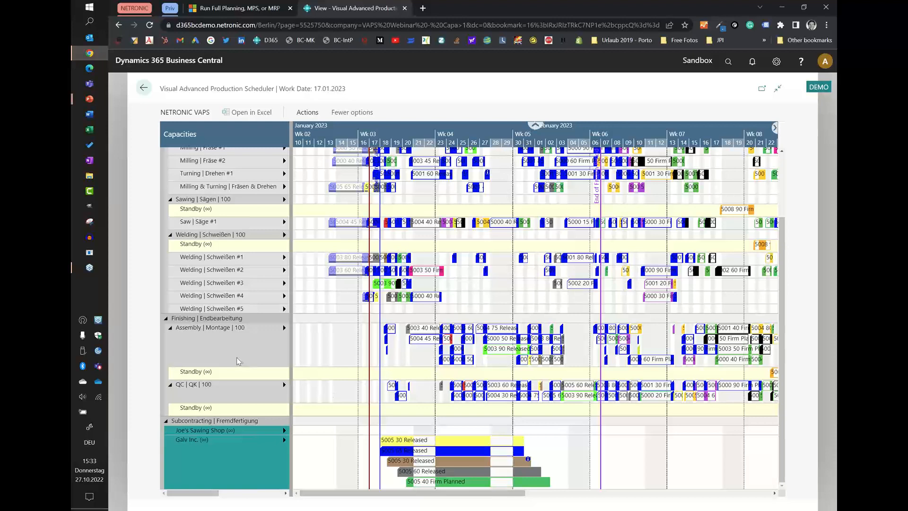
scroll(237, 359, "up", 2)
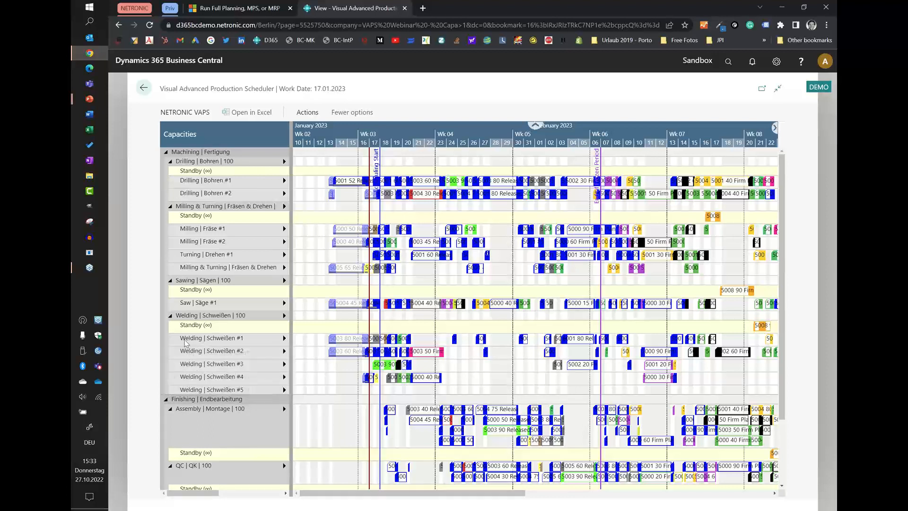
mouse_move(232, 341)
left_click(144, 88)
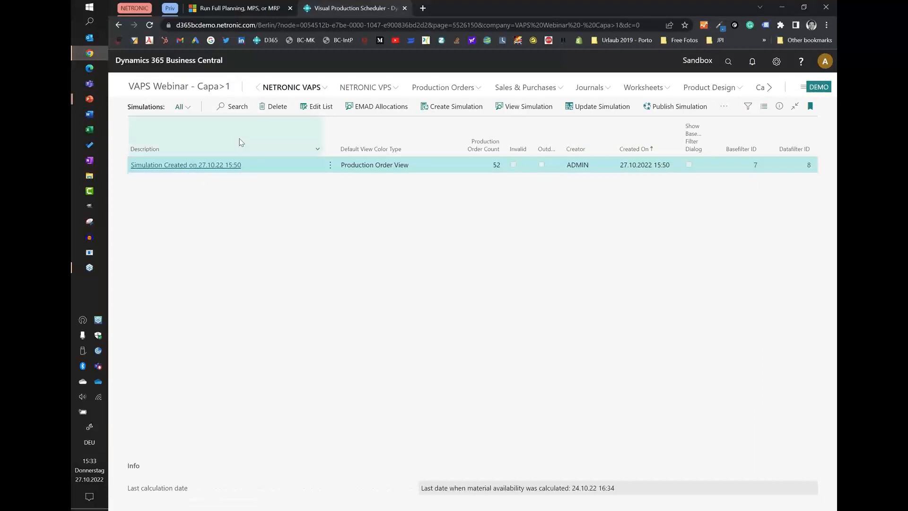
Open the table text configuration for Machine Center from VAPS Setup.
left_click(312, 89)
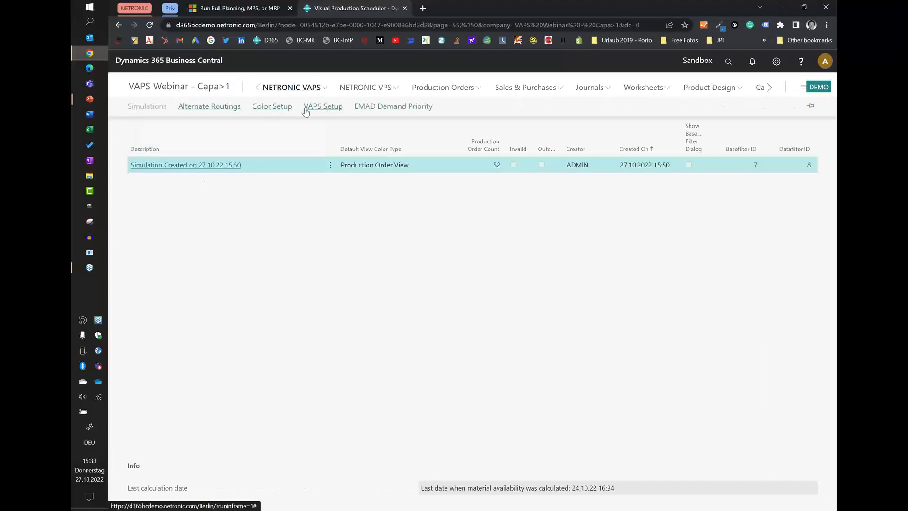
left_click(318, 106)
left_click(323, 141)
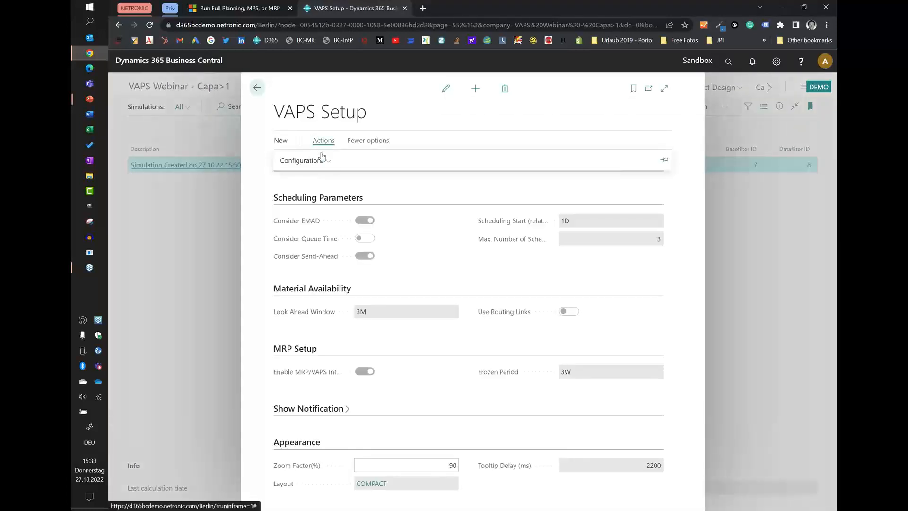
left_click(318, 160)
left_click(299, 216)
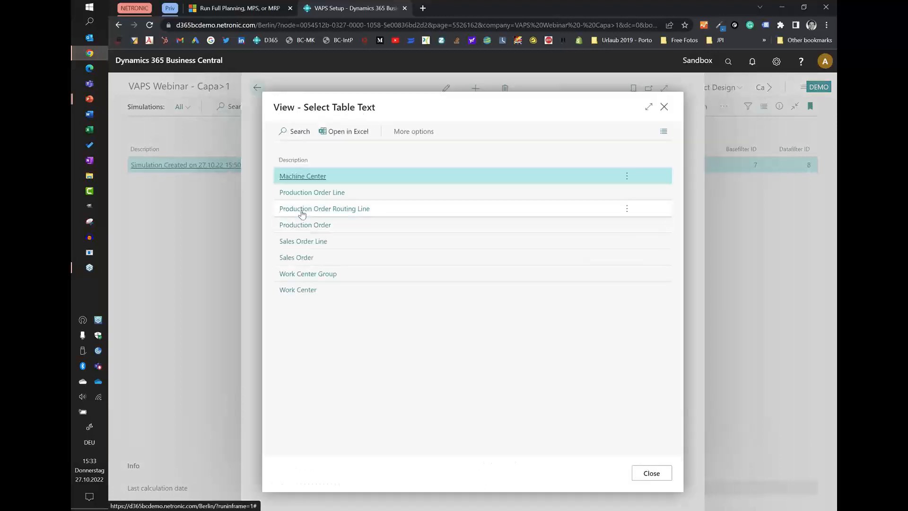
left_click(301, 179)
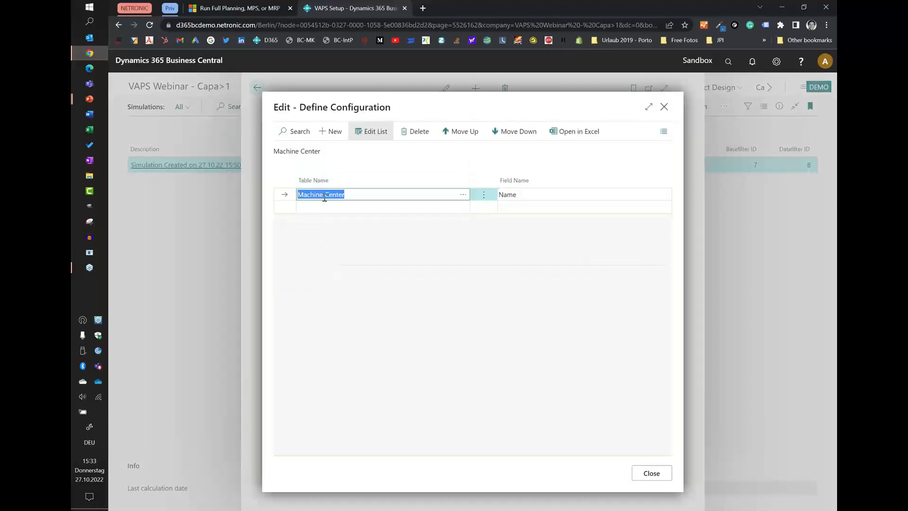
Add a VAPS Format Strings row with the field Space below the machine center's Name row.
left_click(425, 206)
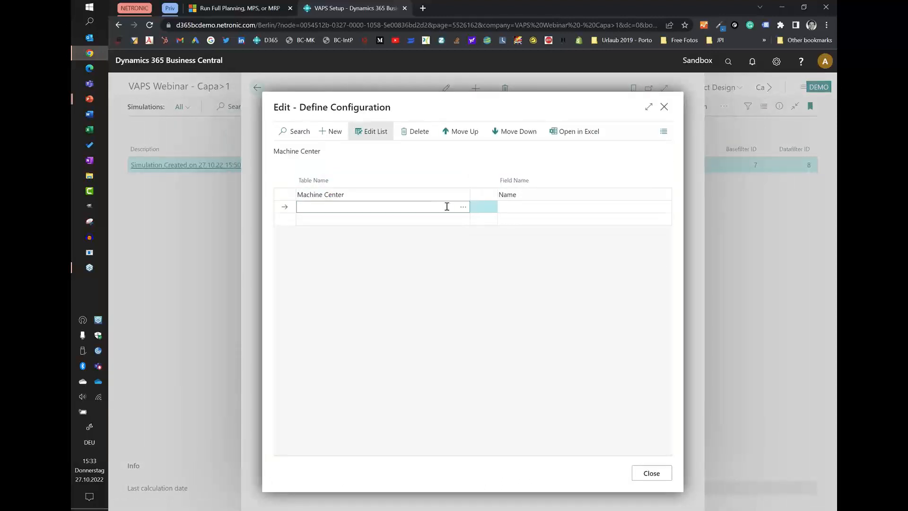
left_click(462, 208)
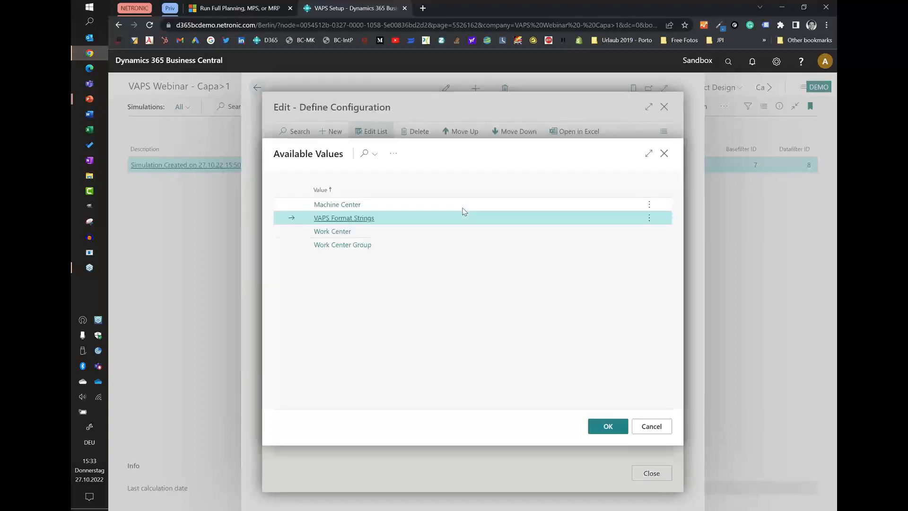
left_click(363, 218)
left_click(548, 209)
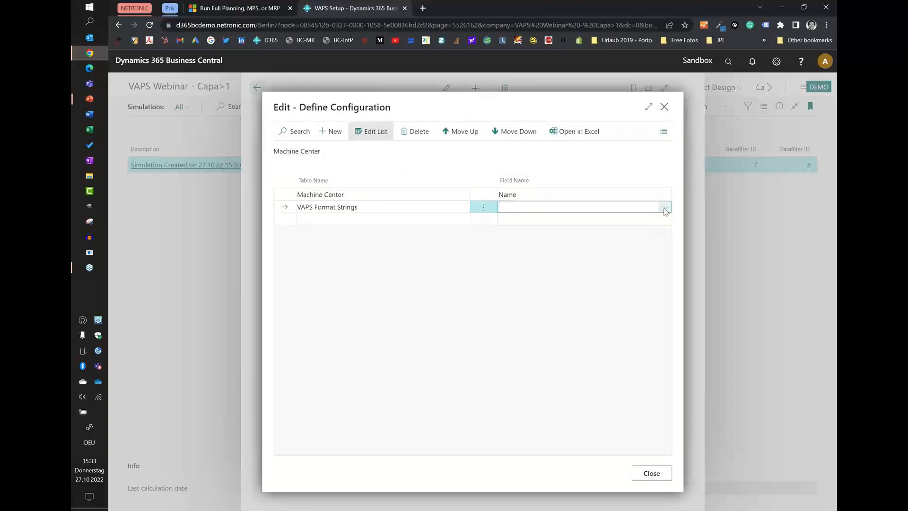
left_click(661, 209)
left_click(326, 206)
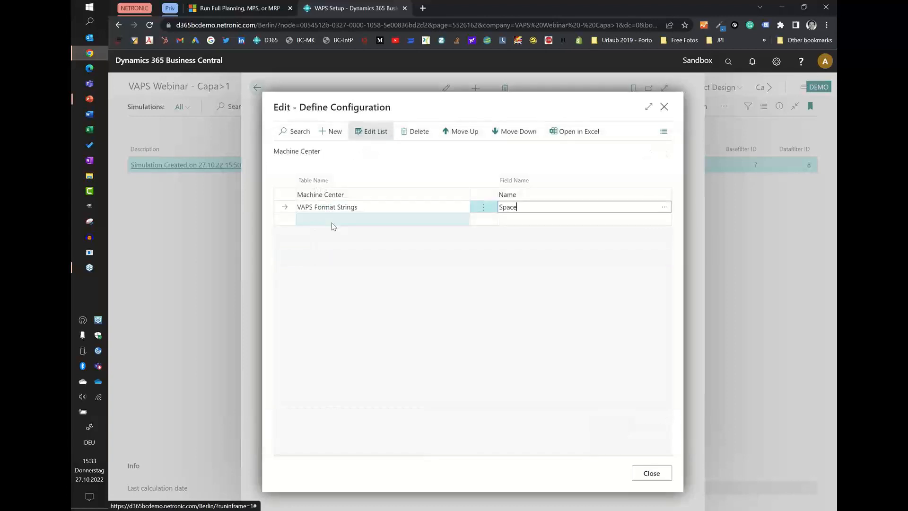
Add another VAPS Format Strings row with the opening parenthesis "(" as its field.
left_click(334, 220)
left_click(463, 222)
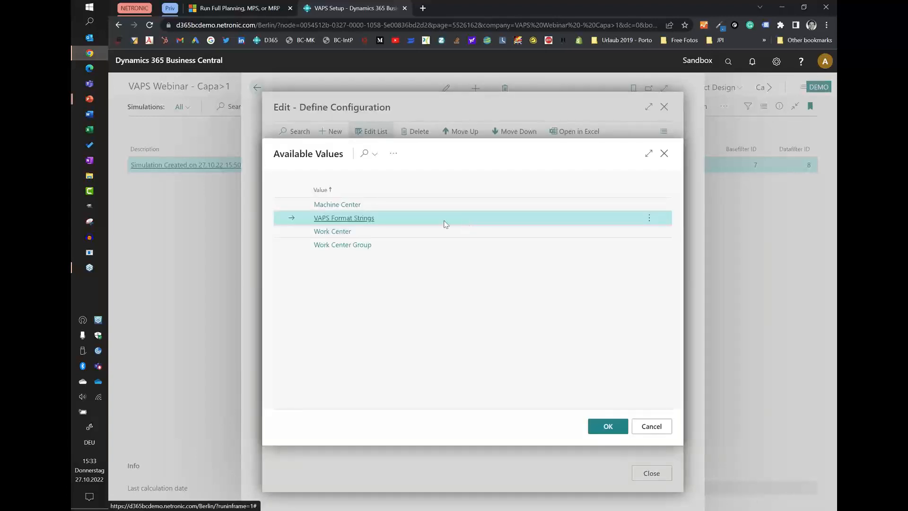
left_click(369, 219)
left_click(662, 222)
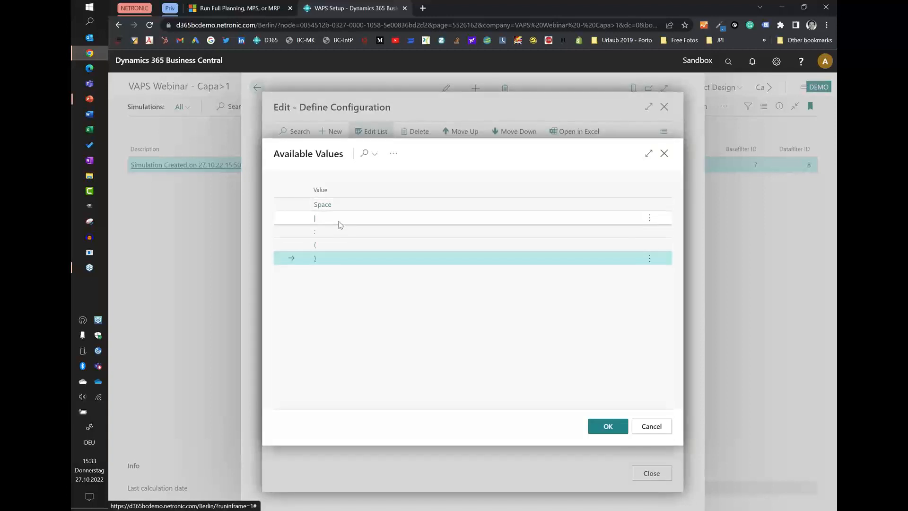
left_click(321, 249)
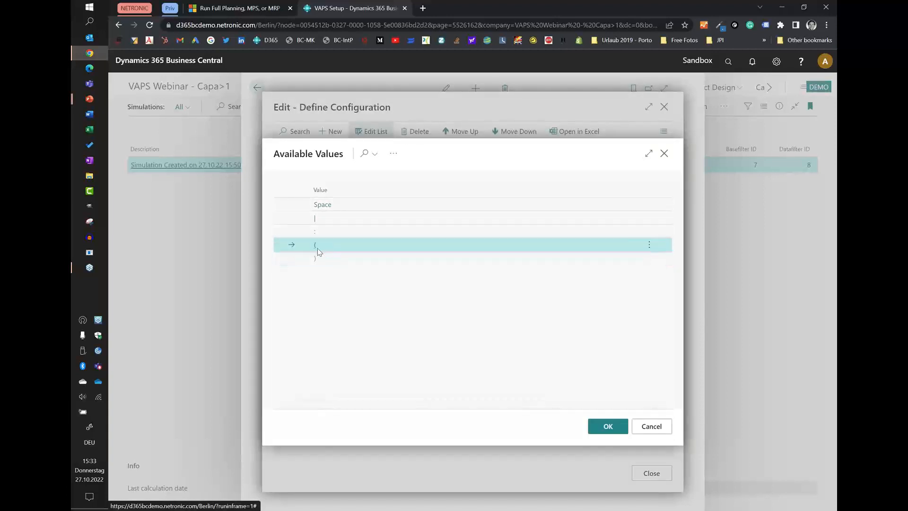
left_click(598, 428)
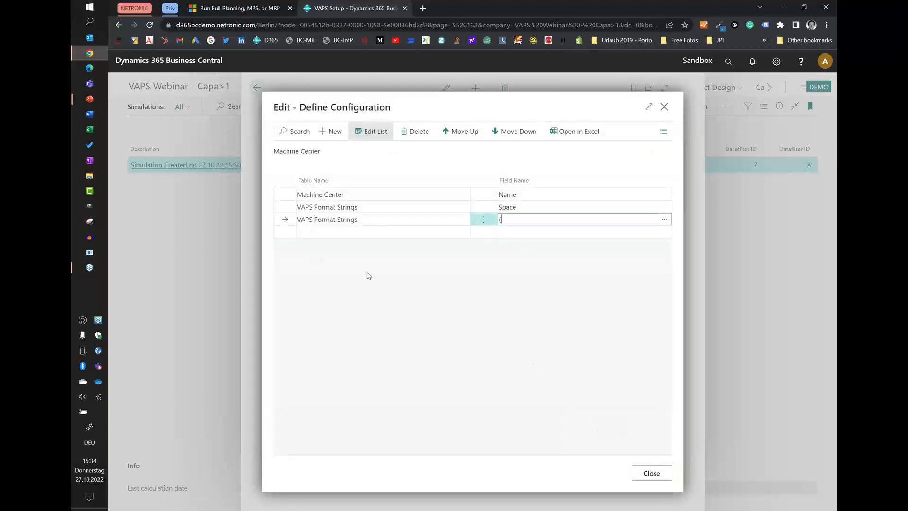
Add a Machine Center row with the field Efficiency after the opening parenthesis row.
left_click(355, 232)
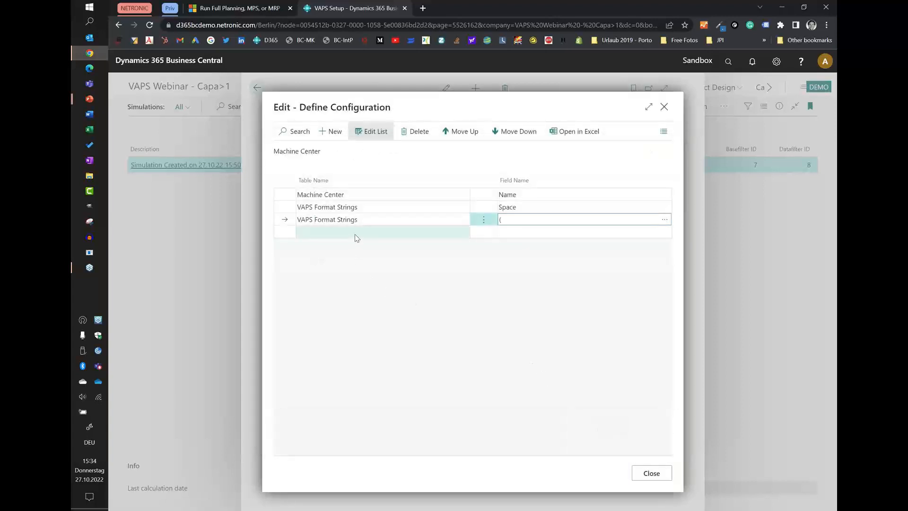
left_click(463, 235)
double_click(346, 206)
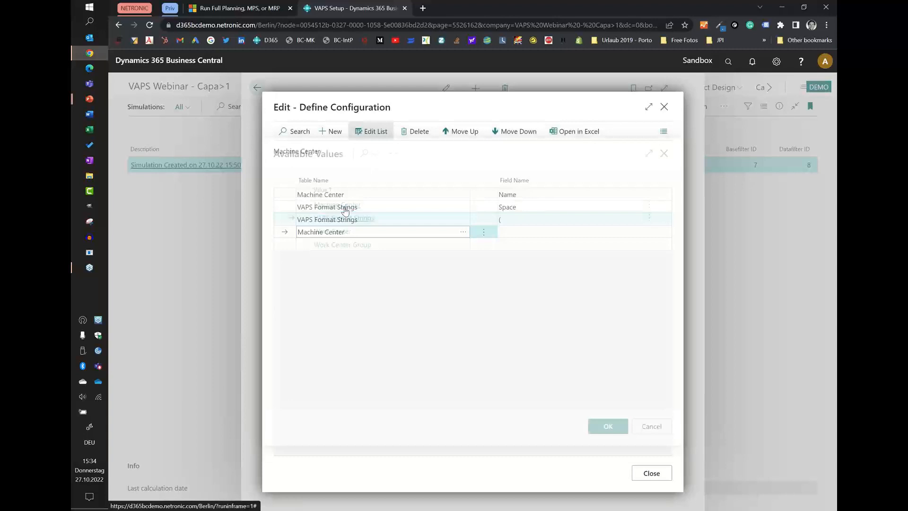
left_click(514, 232)
left_click(664, 234)
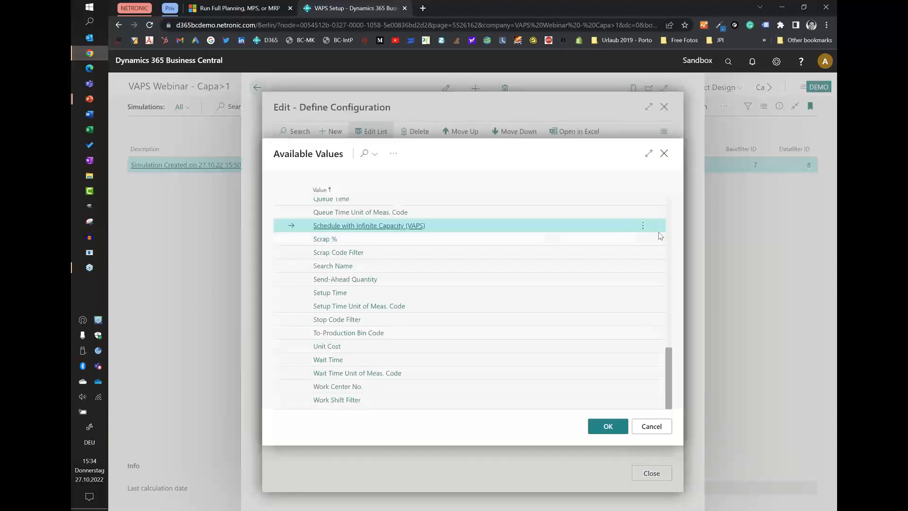
scroll(503, 301, "up", 6)
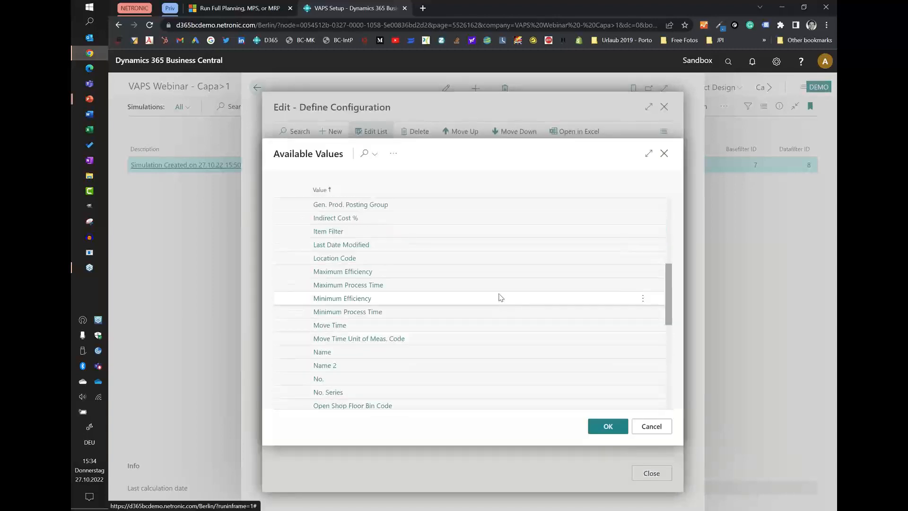
scroll(500, 297, "up", 4)
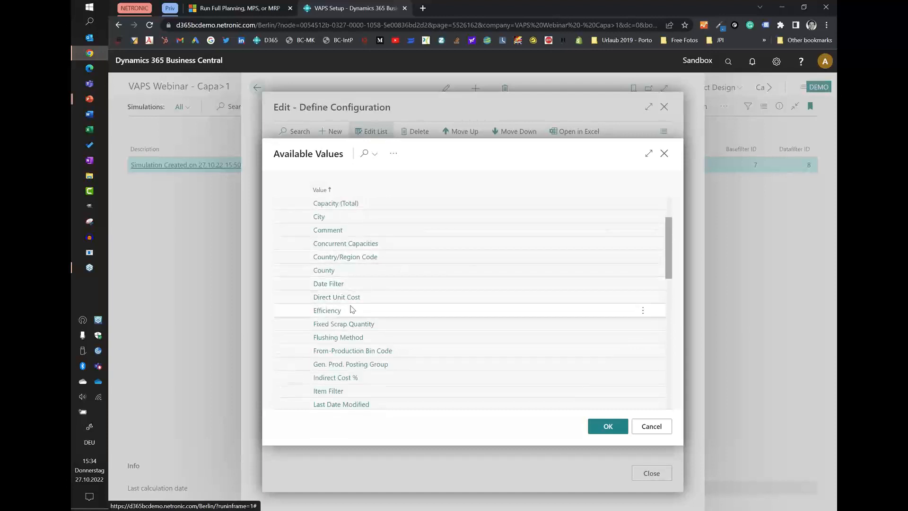
double_click(335, 312)
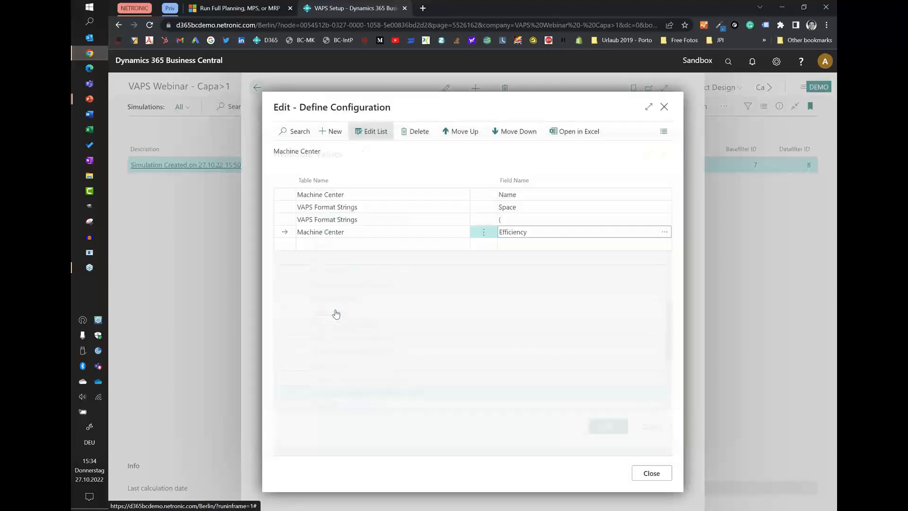
Add a VAPS Format Strings row with the closing parenthesis ")" as its field after the Efficiency row.
left_click(345, 245)
left_click(463, 244)
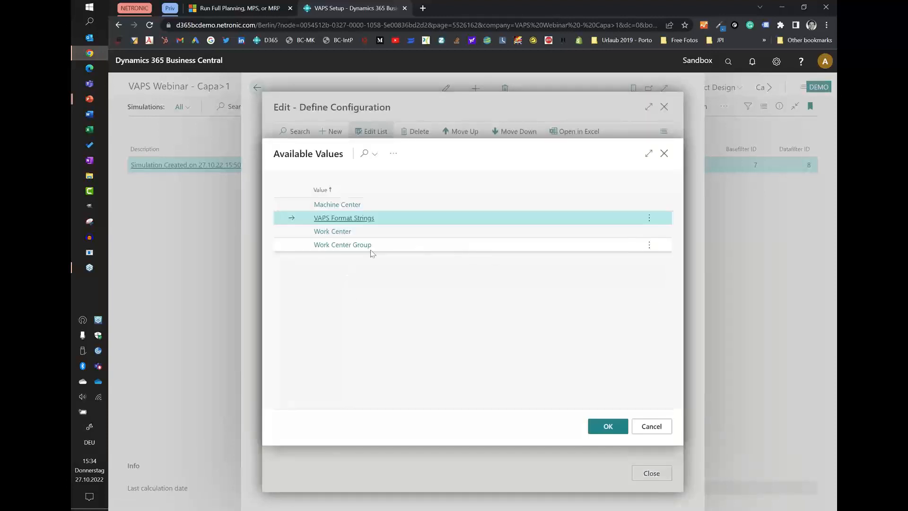
left_click(335, 220)
left_click(563, 246)
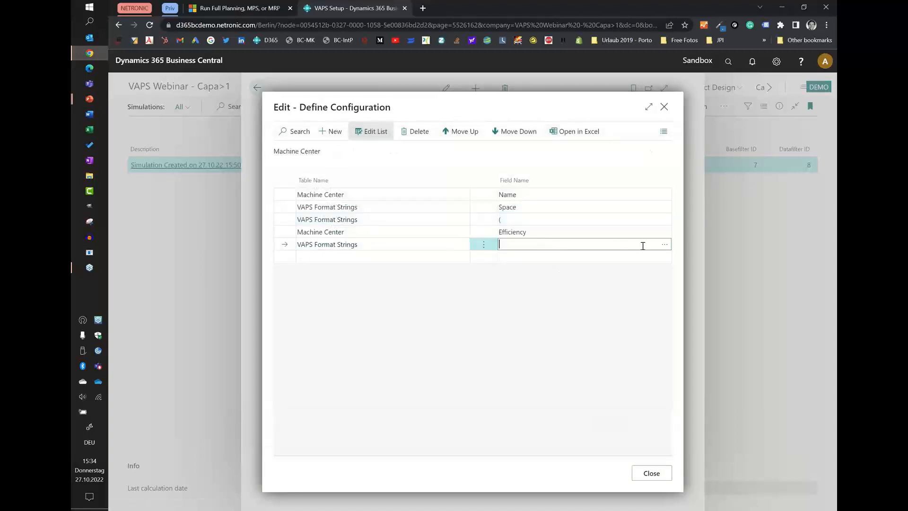
left_click(665, 244)
left_click(317, 257)
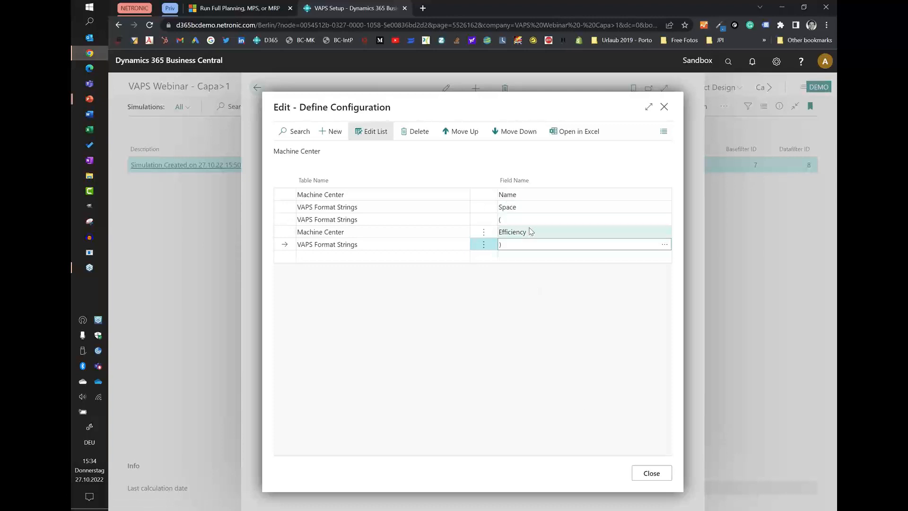
Leave the table text configuration and VAPS Setup, and view the simulation to check the efficiency beside the welding machine center names.
left_click(651, 473)
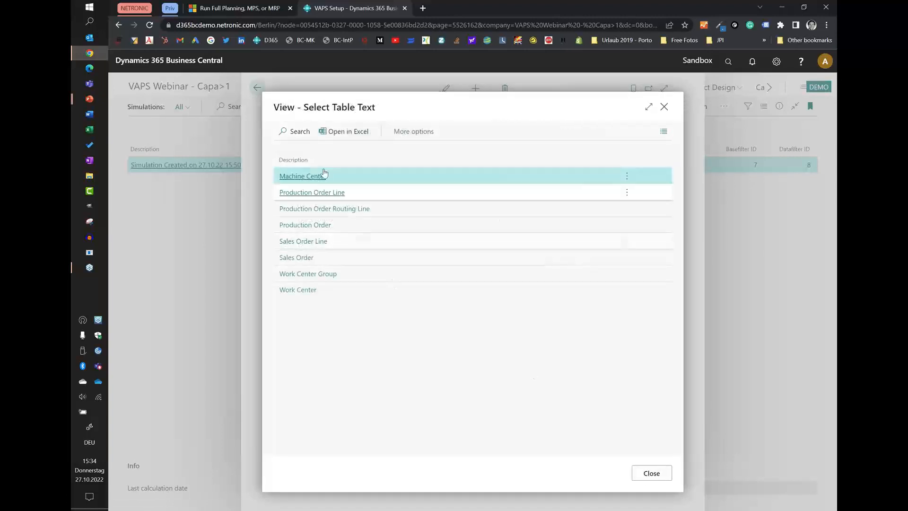
left_click(651, 473)
left_click(258, 89)
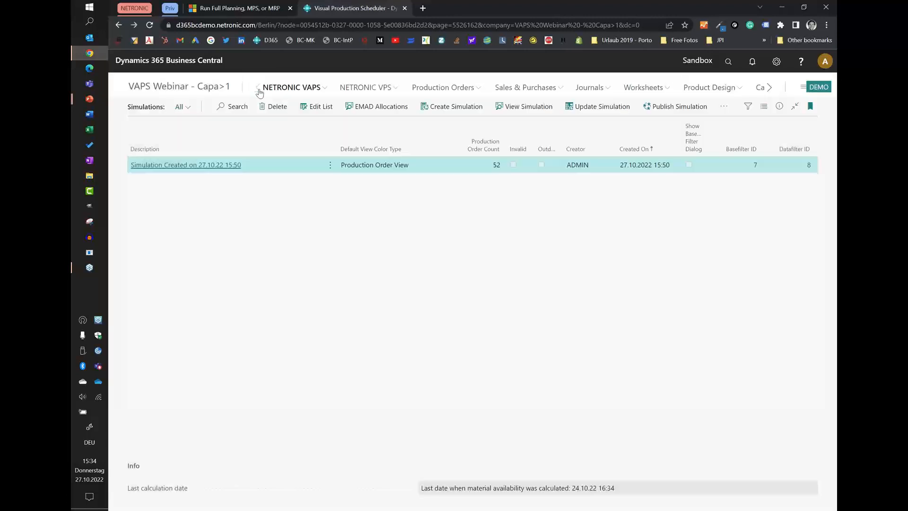
left_click(528, 107)
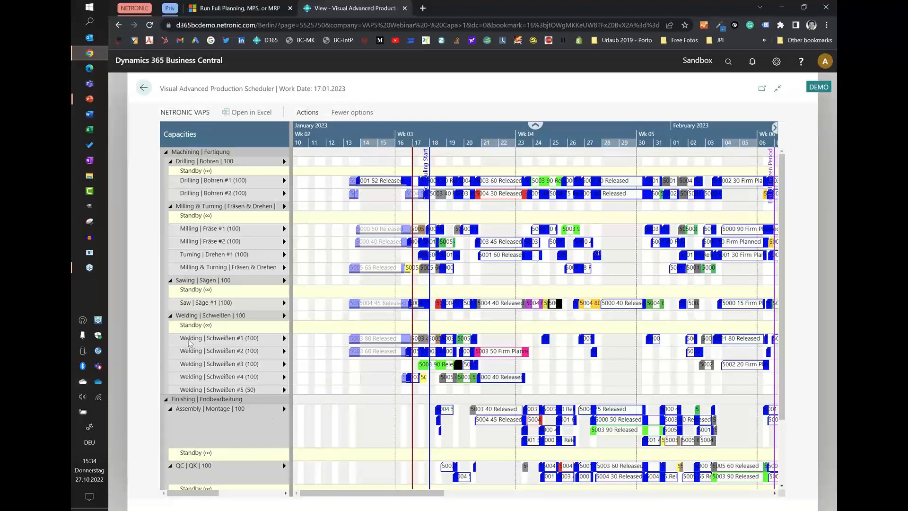
mouse_move(241, 342)
mouse_move(252, 394)
mouse_move(258, 370)
mouse_move(208, 326)
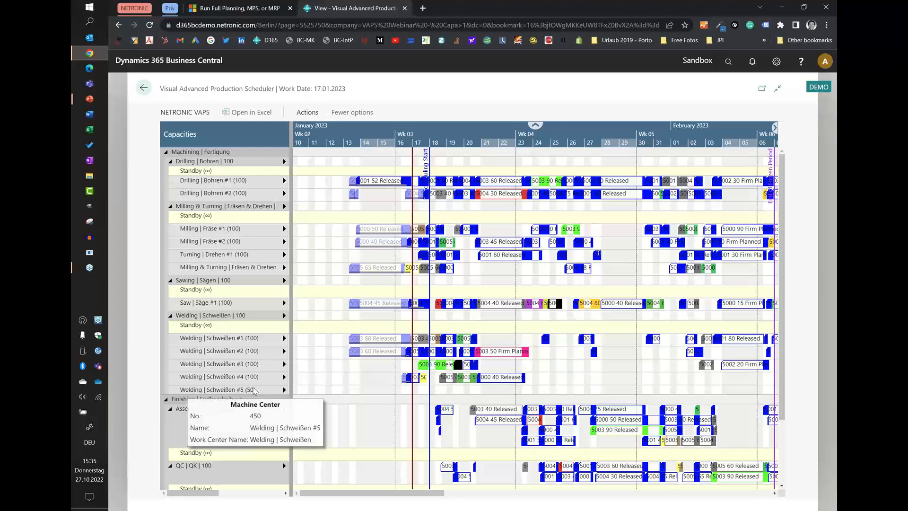
Set the schedule's view color mode to Prod. Order Status View.
scroll(577, 139, "down", 2)
scroll(577, 134, "down", 2)
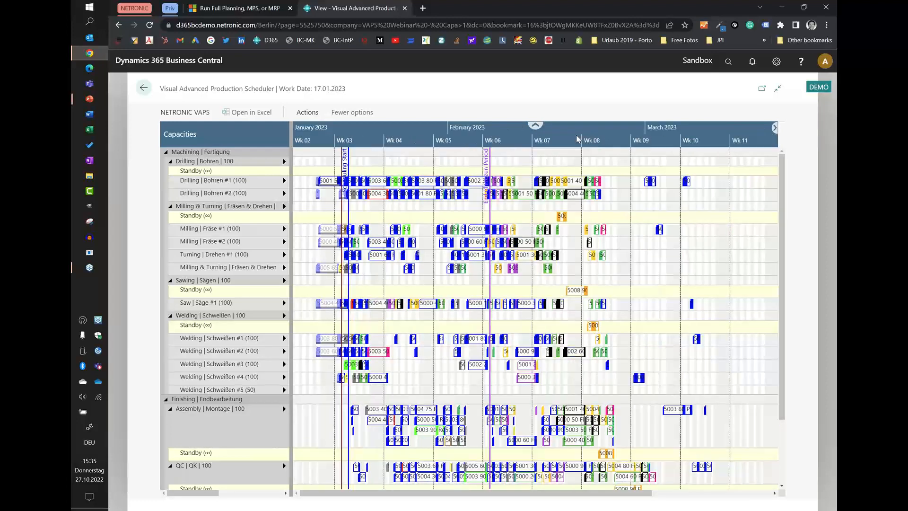
left_click(307, 112)
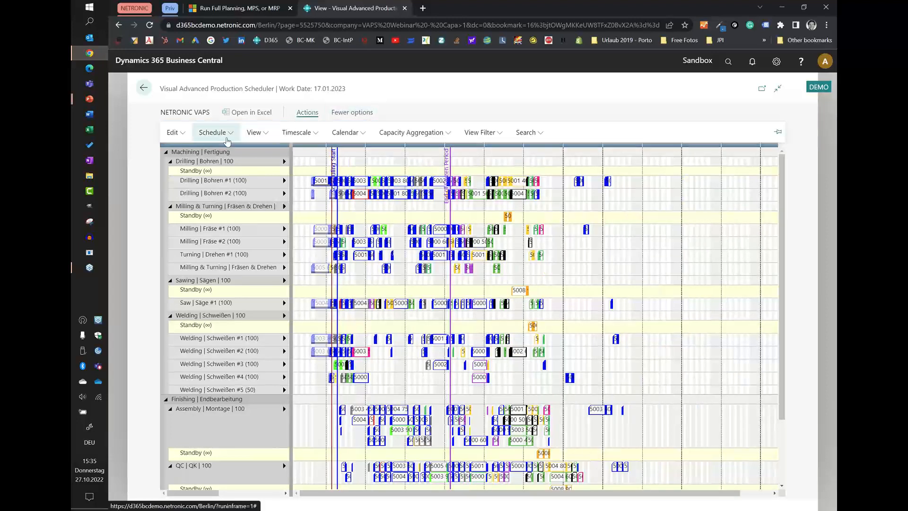
left_click(256, 133)
mouse_move(300, 312)
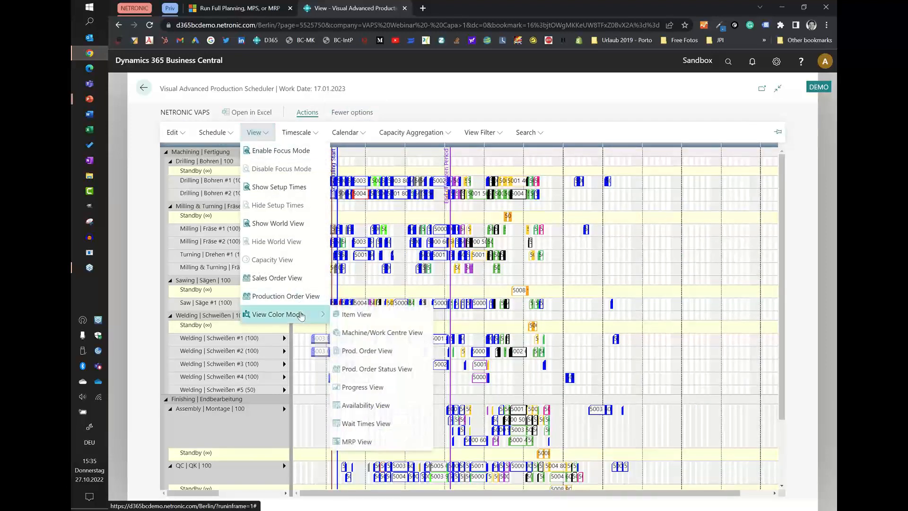
left_click(379, 370)
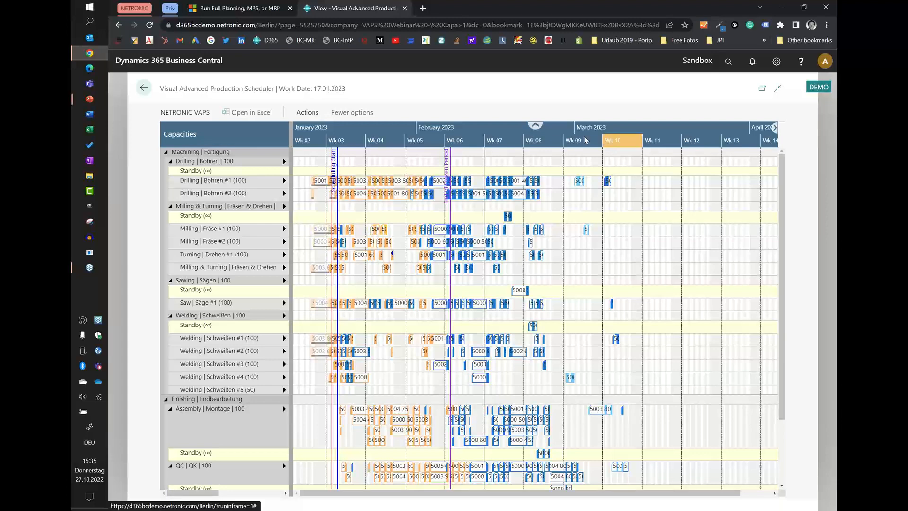
Move the planned 5003 80 operation starting on 27 February from Welding | Schweißen #4 to Welding | Schweißen #5.
scroll(581, 134, "up", 3)
left_click(552, 379)
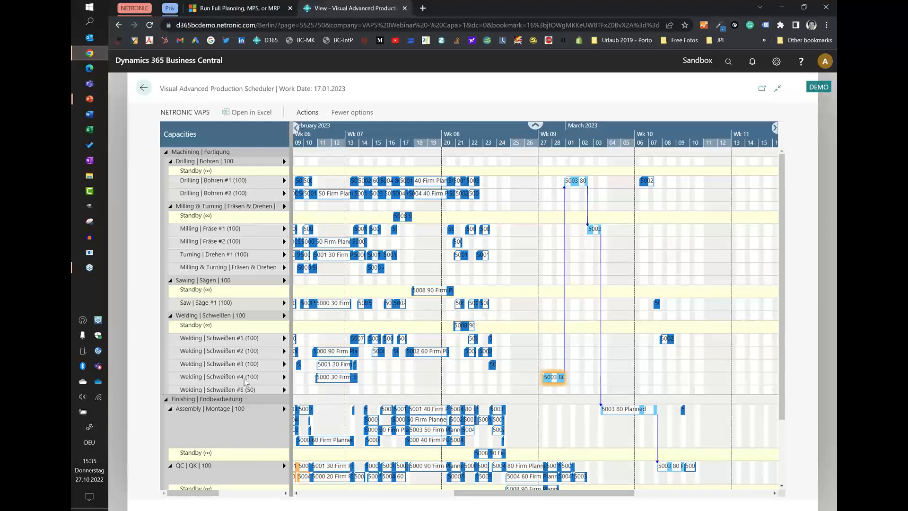
mouse_move(241, 382)
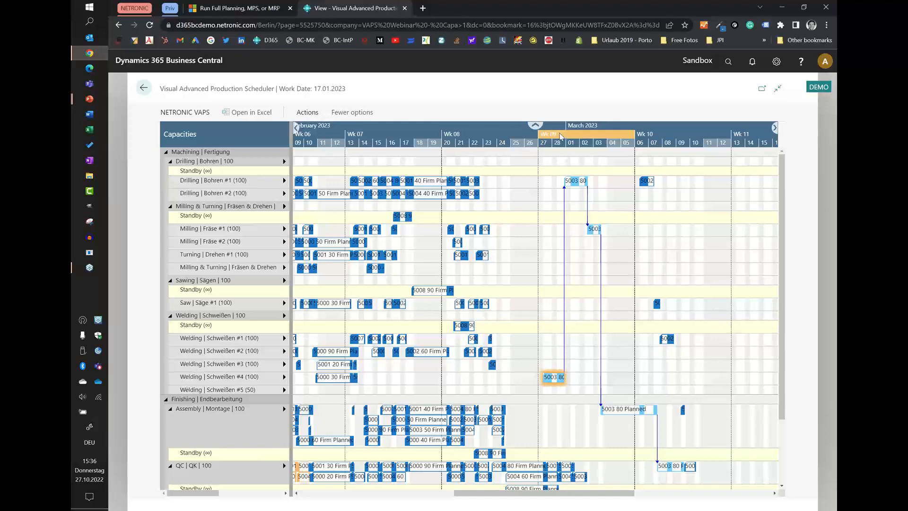
scroll(559, 136, "up", 5)
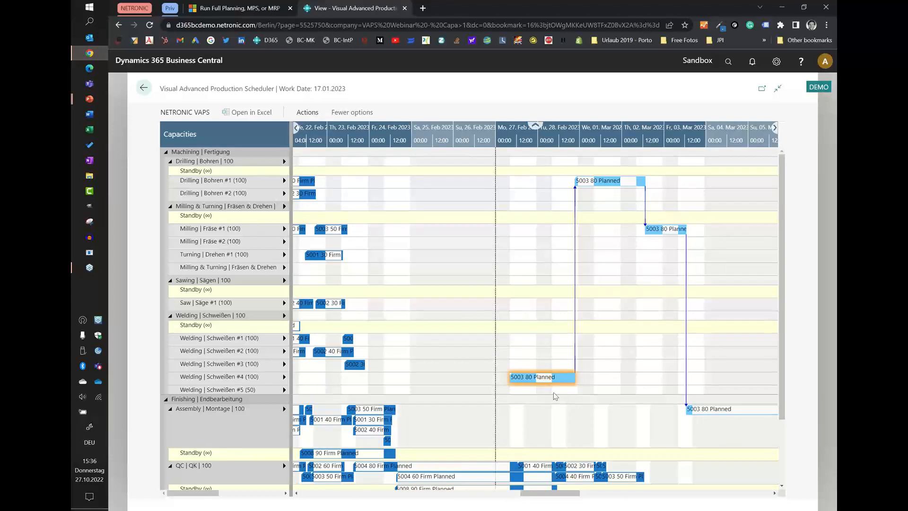
left_click(583, 376)
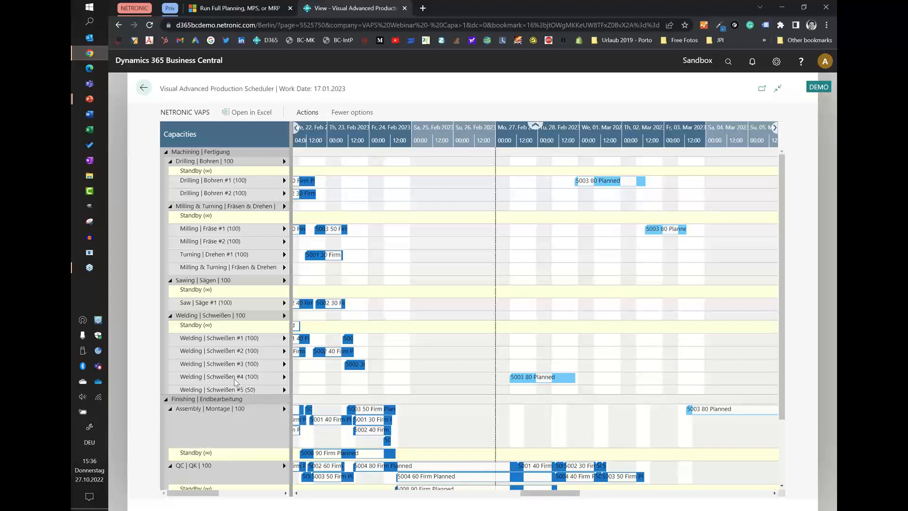
left_click_drag(526, 377, 516, 439)
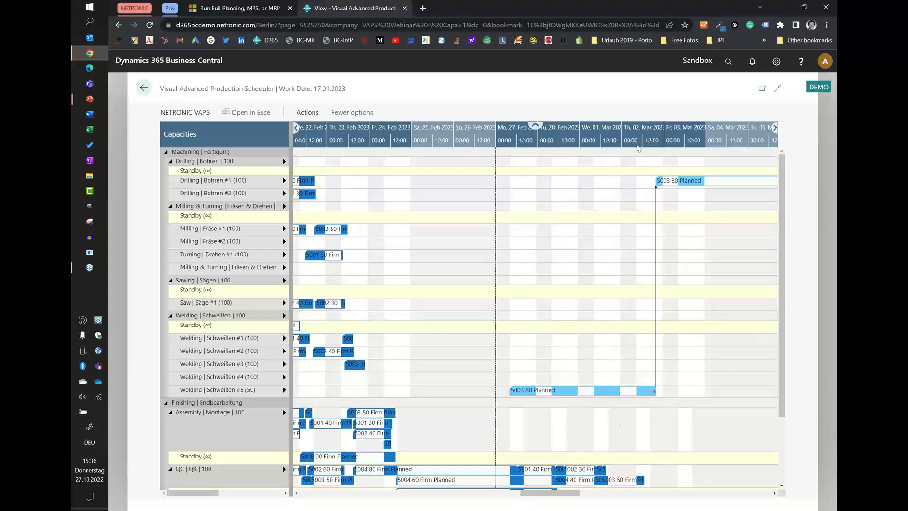
Show the capacity histogram of Welding | Schweißen #5 and examine its capacity and load in week 09.
scroll(651, 135, "down", 3)
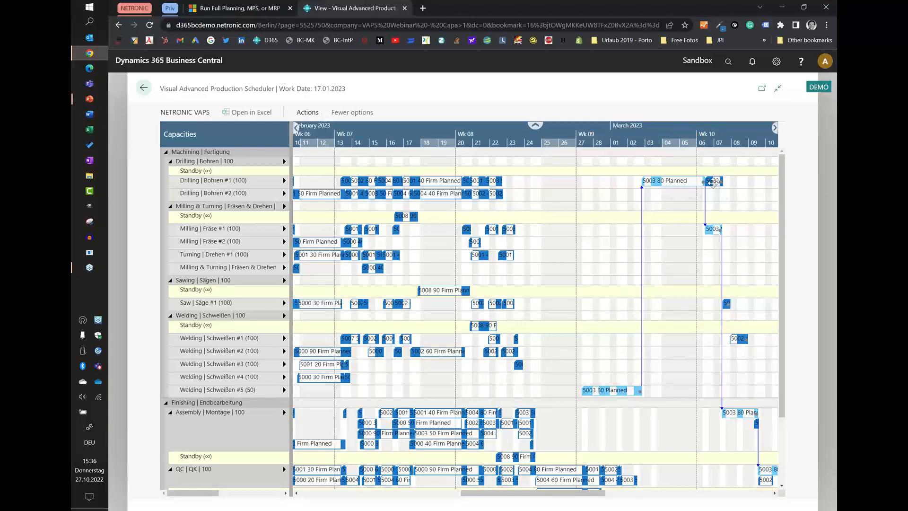
mouse_move(713, 182)
left_click(284, 389)
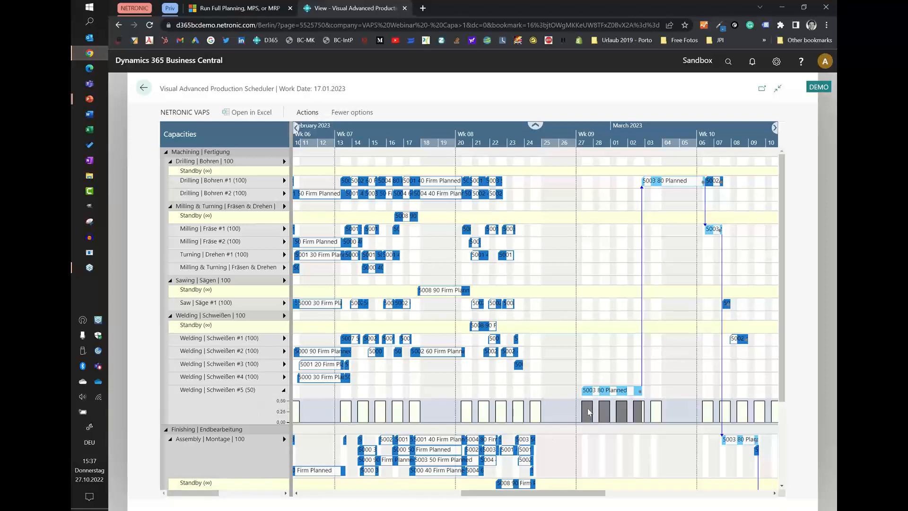
mouse_move(632, 420)
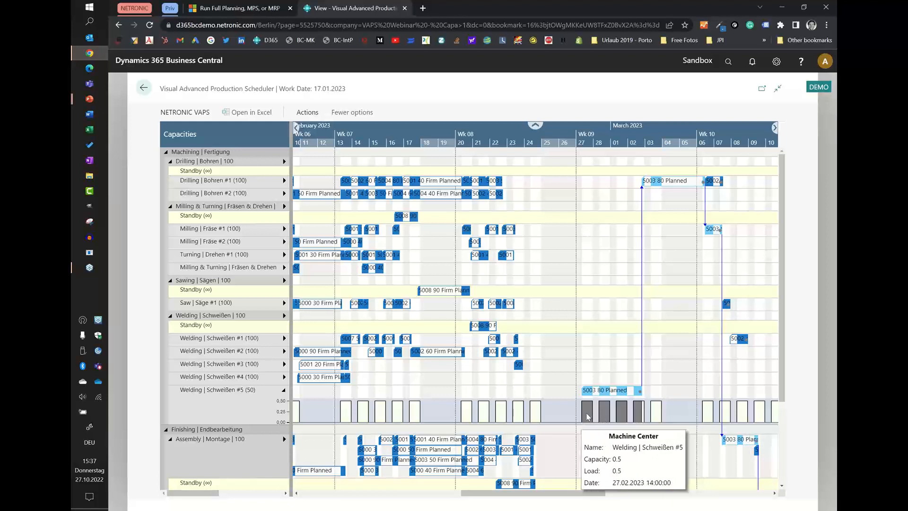
Check the capacity and efficiency on the machine center card of Welding | Schweißen #5 and return to the schedule.
double_click(227, 390)
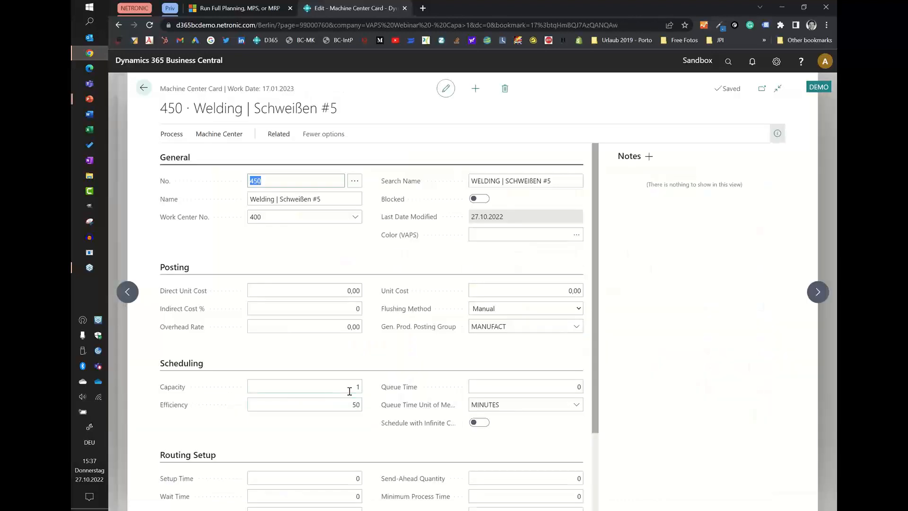
left_click(144, 88)
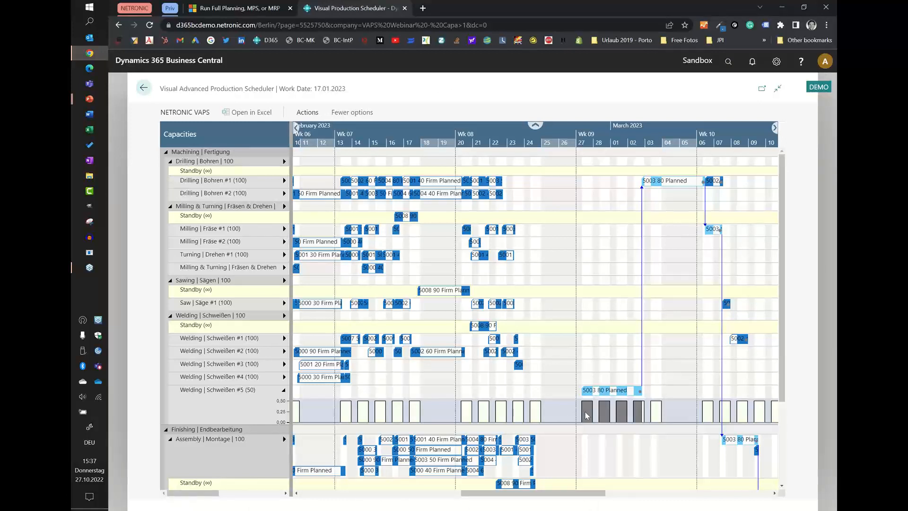
mouse_move(584, 407)
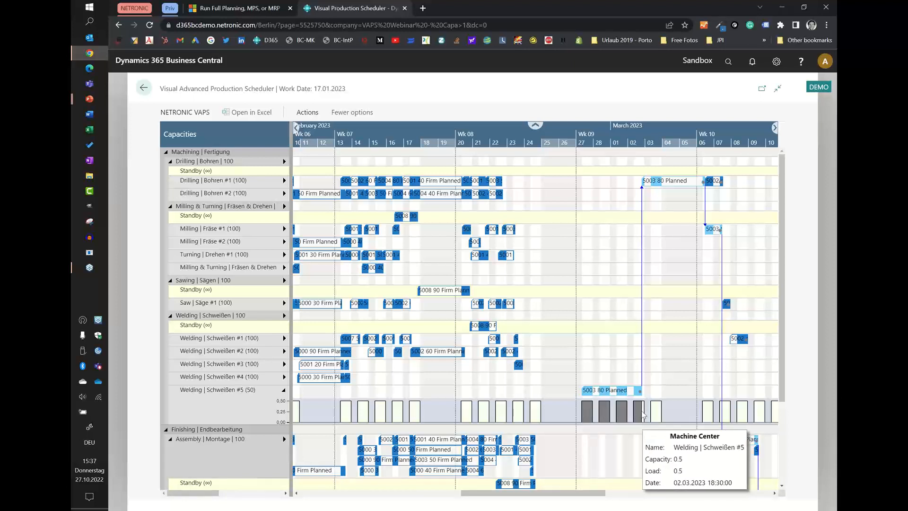
Examine the daily load bars of Welding | Schweißen #5 from 27 February to 2 March and hide its histogram.
scroll(643, 415, "up", 3)
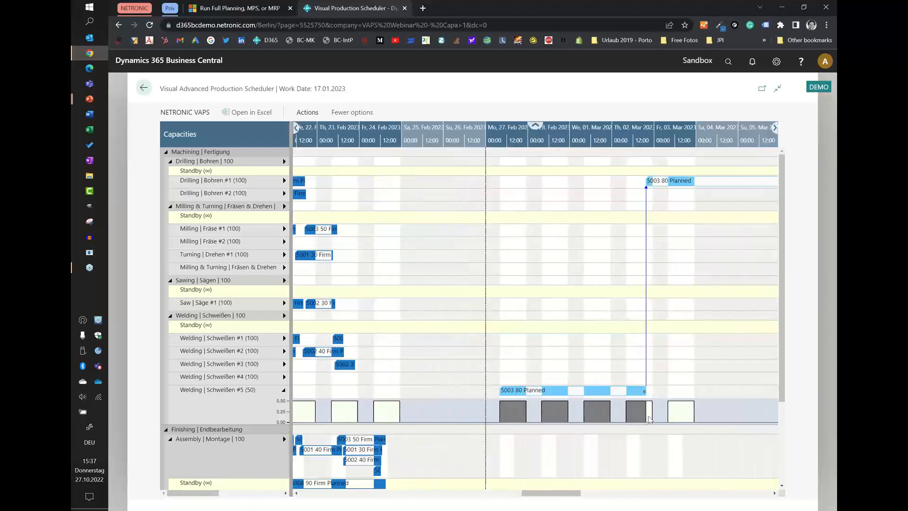
mouse_move(514, 412)
left_click(284, 390)
Check the capacity and efficiency on the Assembly | Montage work center card and return to the schedule.
scroll(432, 339, "down", 2)
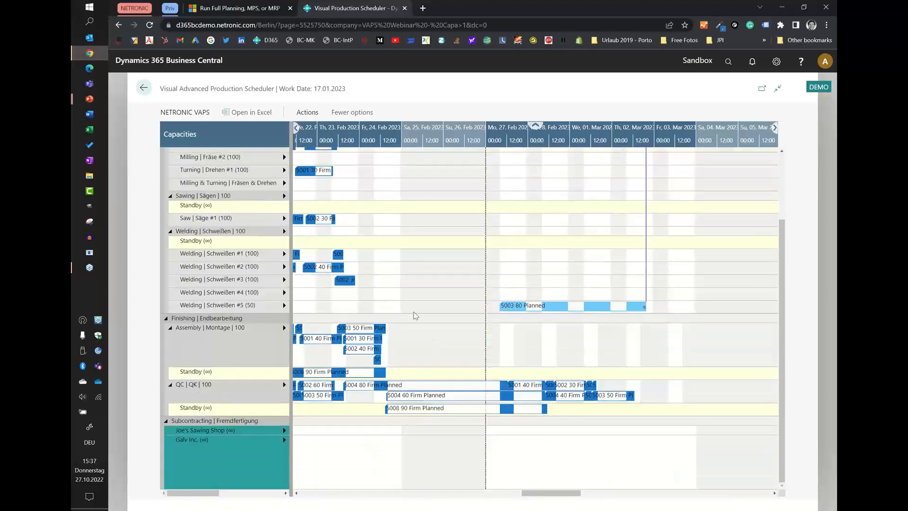
scroll(349, 140, "down", 2)
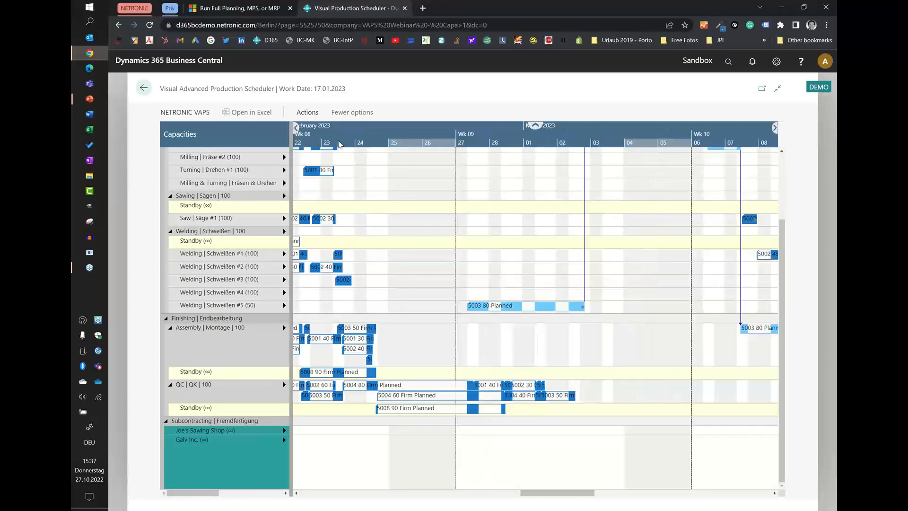
double_click(197, 343)
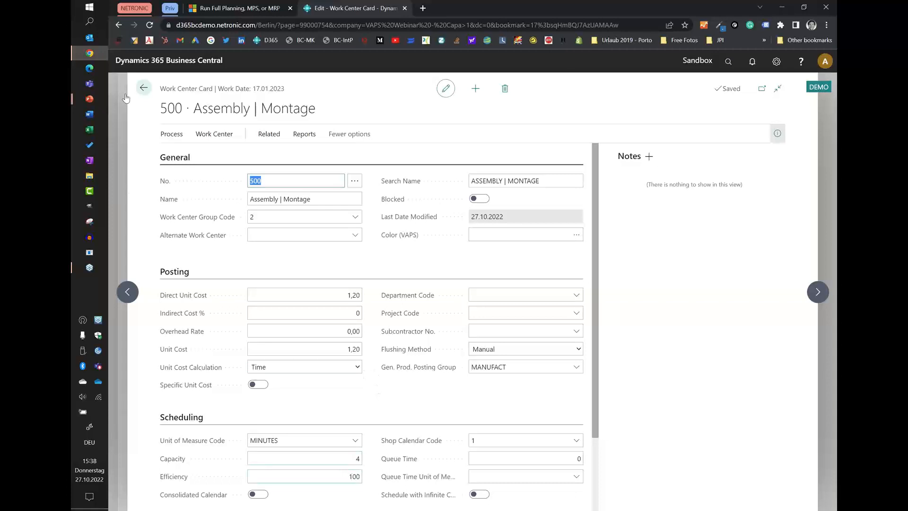
left_click(141, 92)
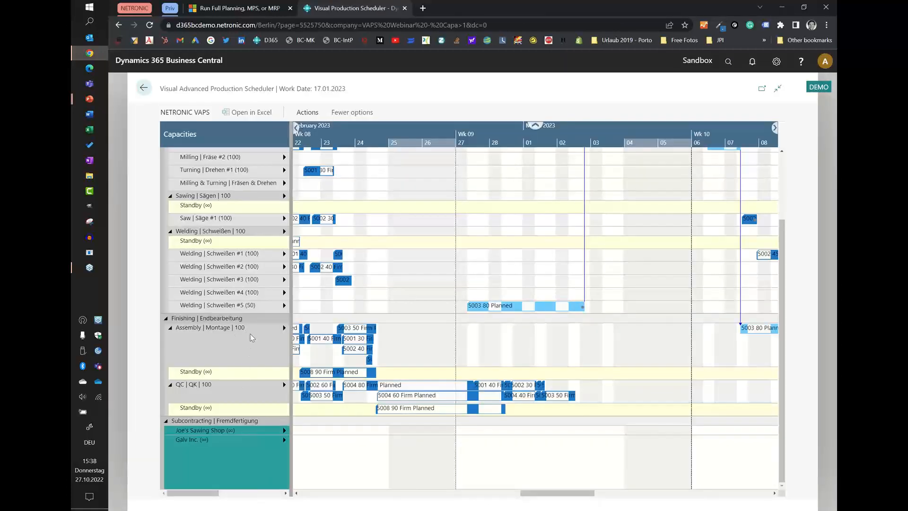
Show the capacity histogram of Assembly | Montage and examine its load against capacity in weeks 07 and 08.
left_click(284, 329)
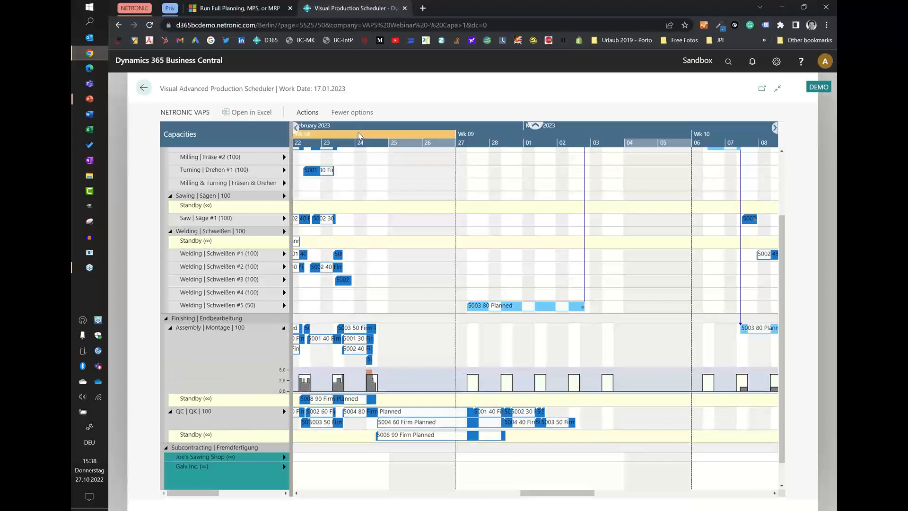
scroll(362, 141, "up", 1)
scroll(362, 141, "up", 1)
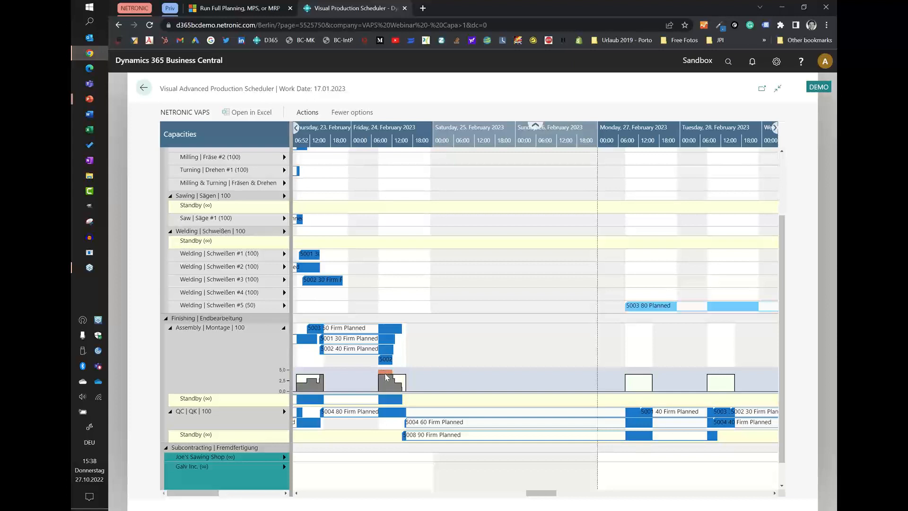
mouse_move(386, 377)
left_click_drag(347, 139, 633, 139)
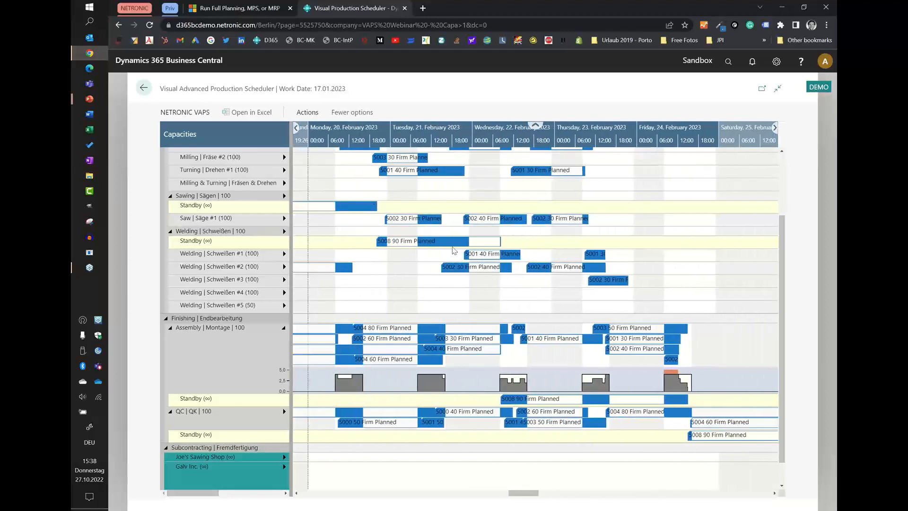
scroll(373, 135, "down", 6)
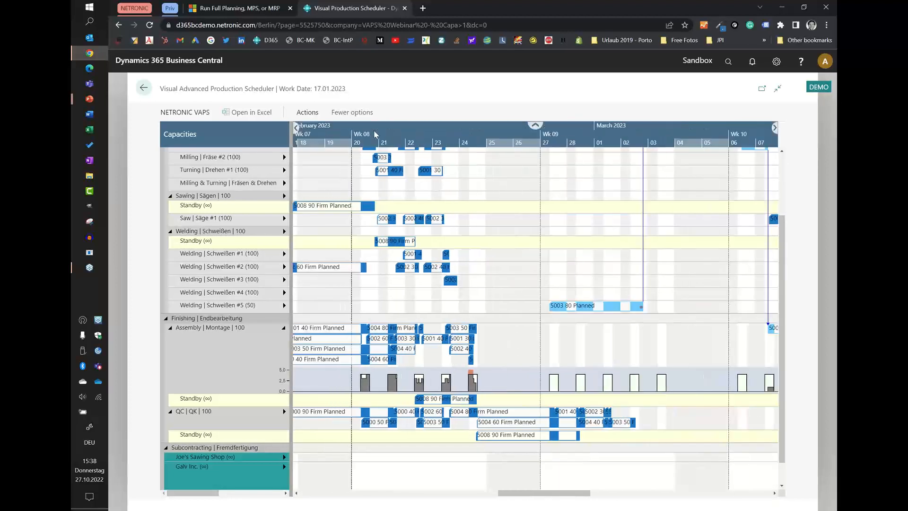
left_click_drag(374, 136, 532, 124)
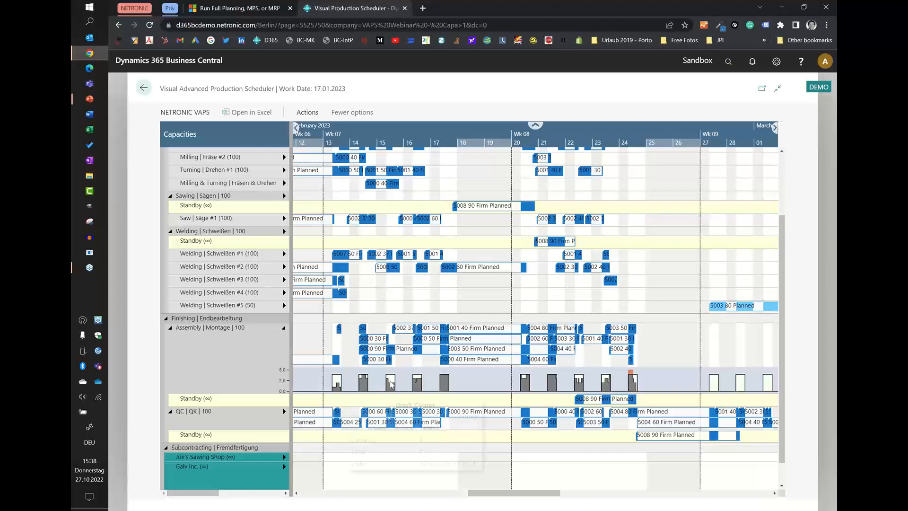
mouse_move(393, 388)
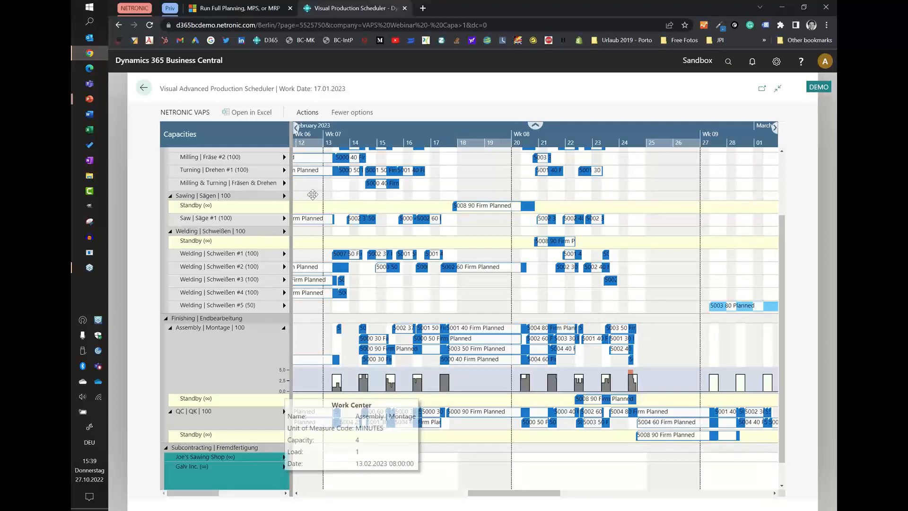
Aggregate the capacity by day for the Assembly | Montage histogram.
left_click(308, 112)
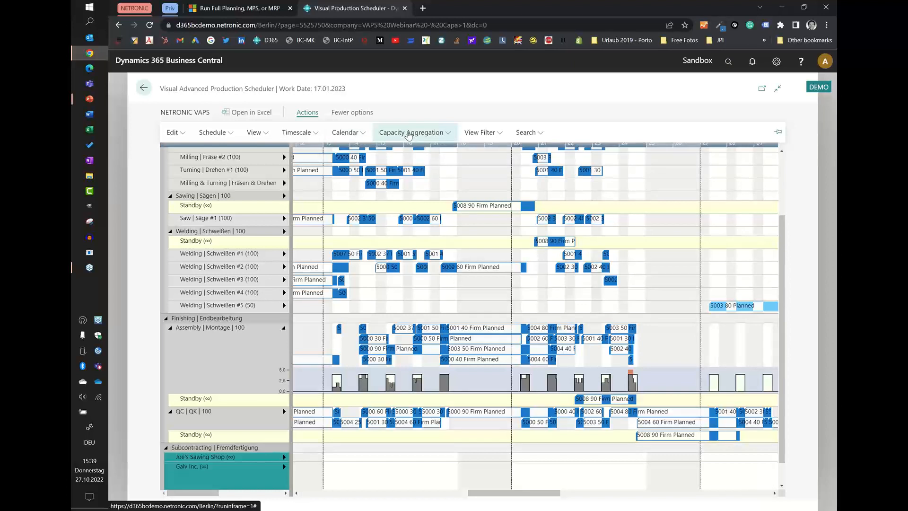
left_click(409, 134)
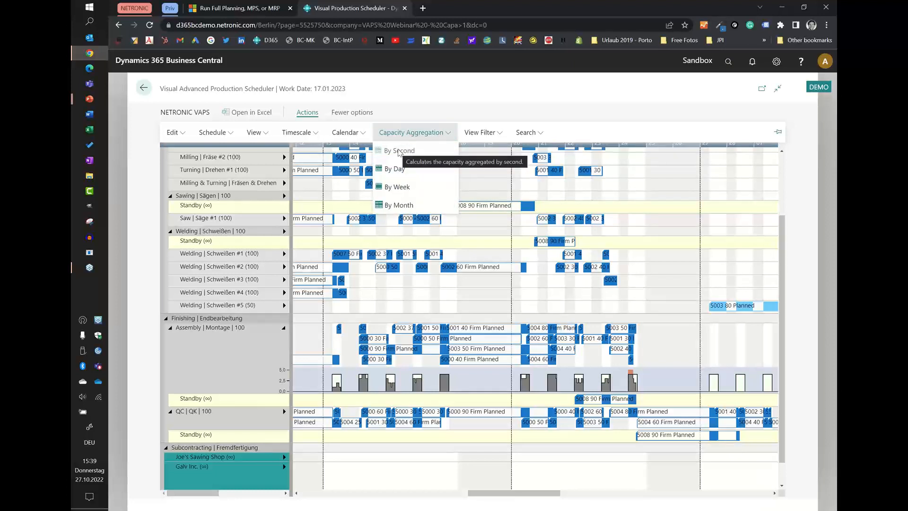
left_click(397, 168)
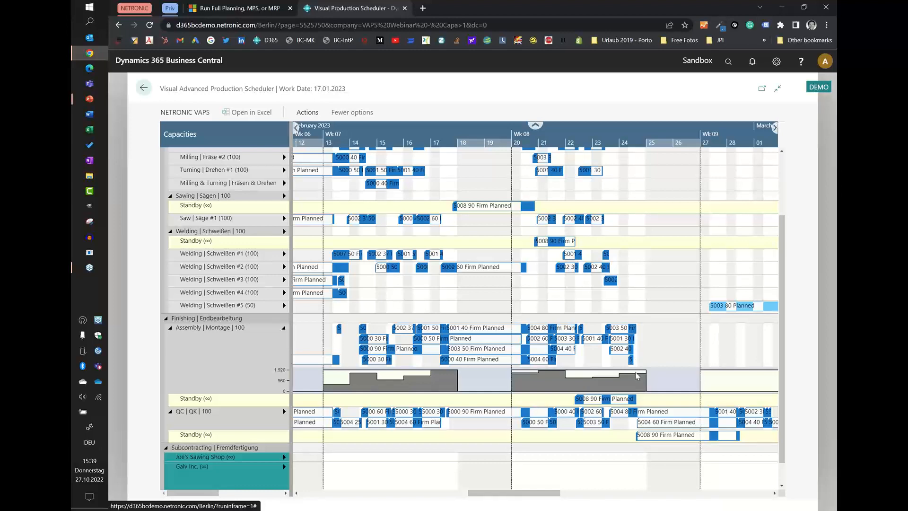
scroll(637, 376, "up", 3)
scroll(637, 381, "down", 3)
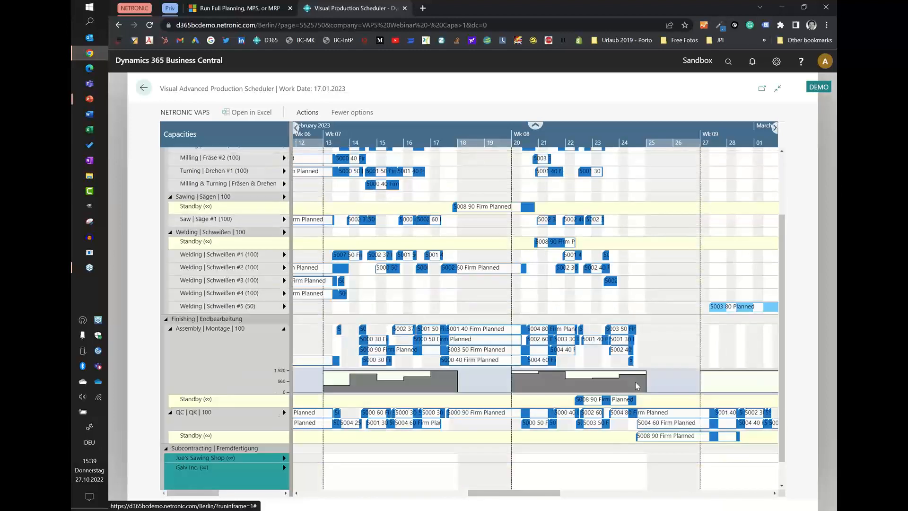
Examine the daily Assembly | Montage histogram across weeks 03 to 10, hiding it and showing it again.
mouse_move(637, 386)
scroll(357, 142, "down", 3)
scroll(356, 140, "down", 1)
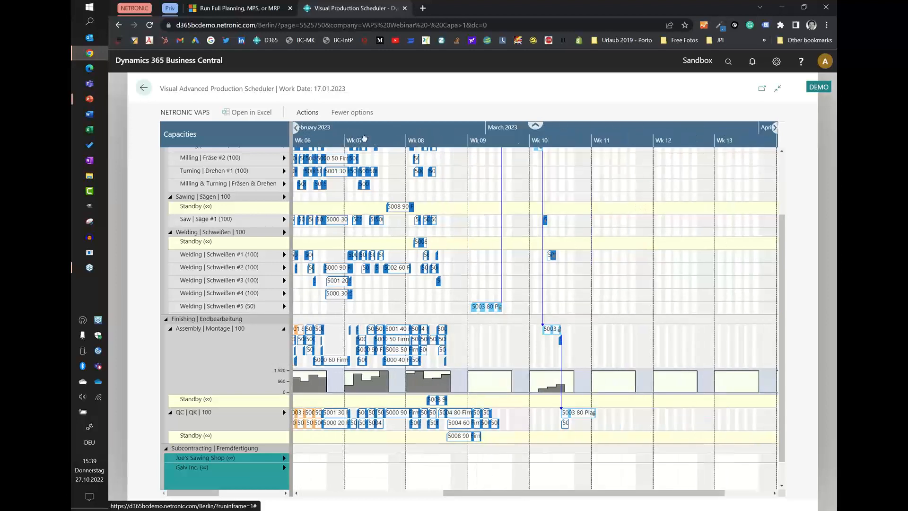
left_click_drag(363, 138, 479, 139)
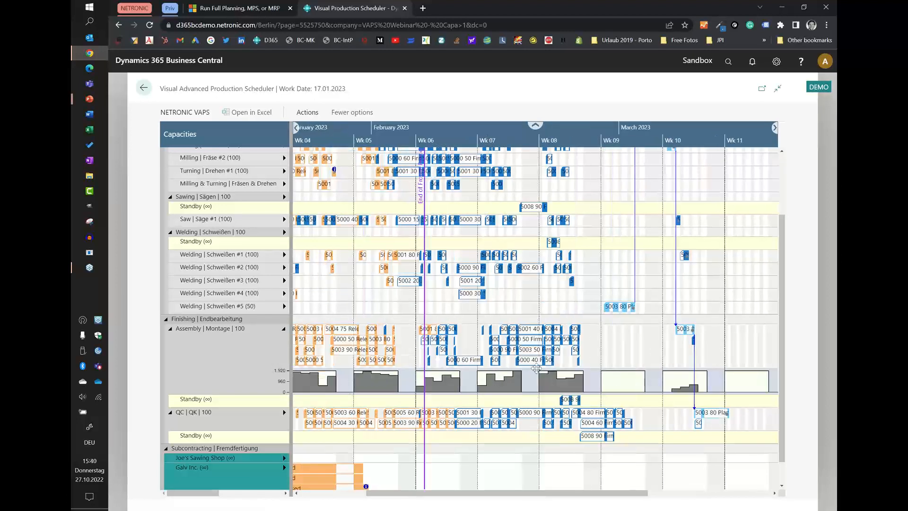
left_click_drag(357, 138, 431, 136)
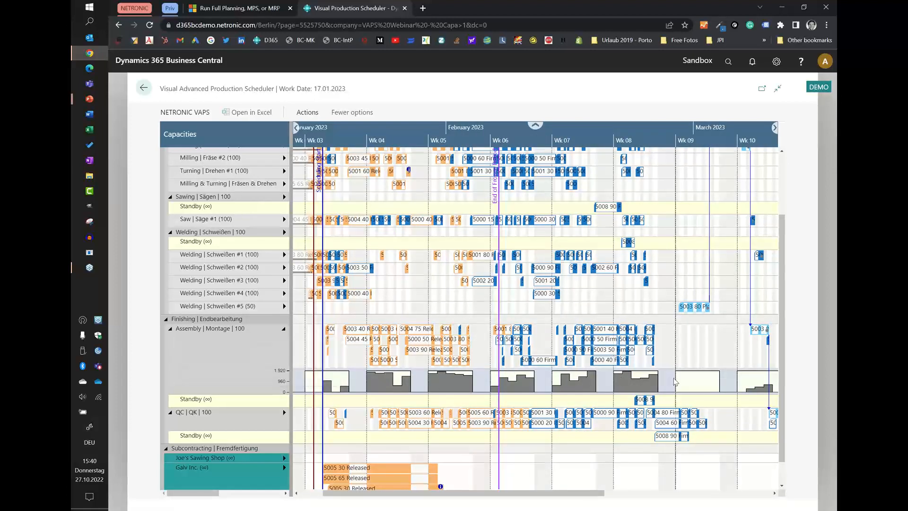
left_click(281, 330)
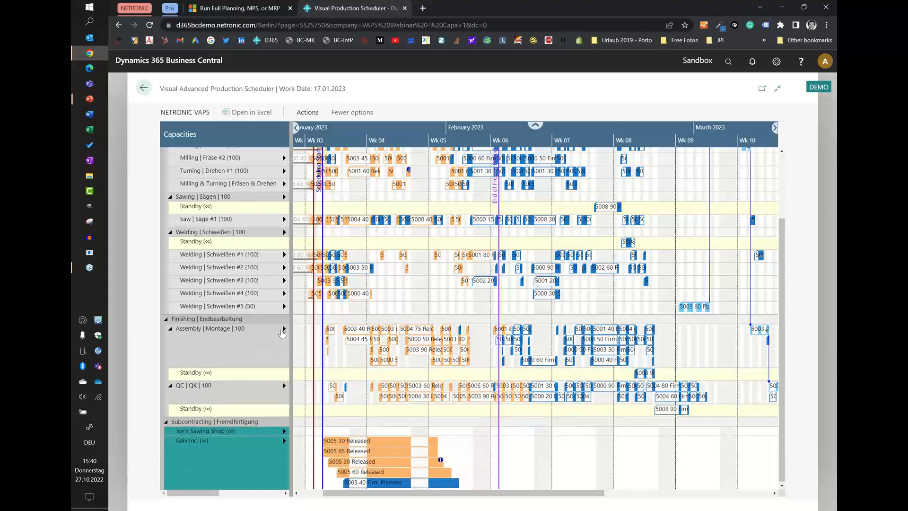
left_click(281, 330)
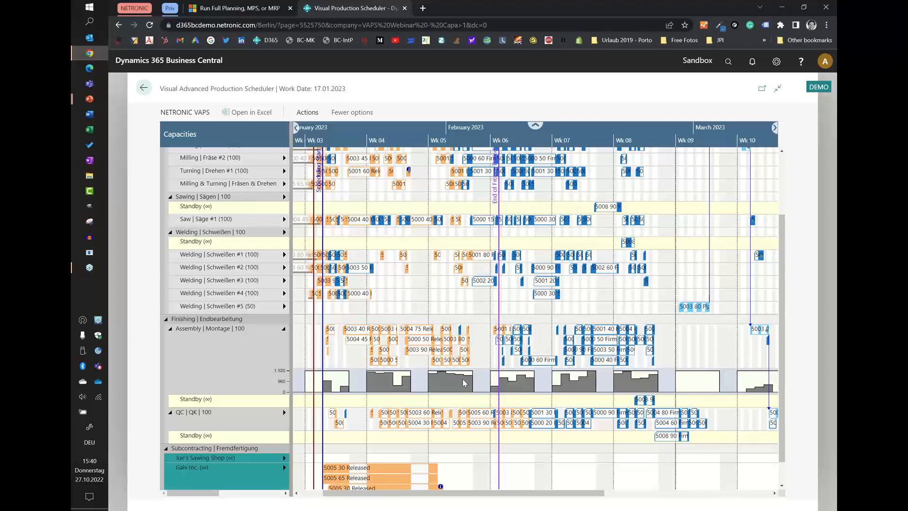
Switch the capacity aggregation to by week and back to by day to compare the Assembly | Montage histograms.
left_click(307, 112)
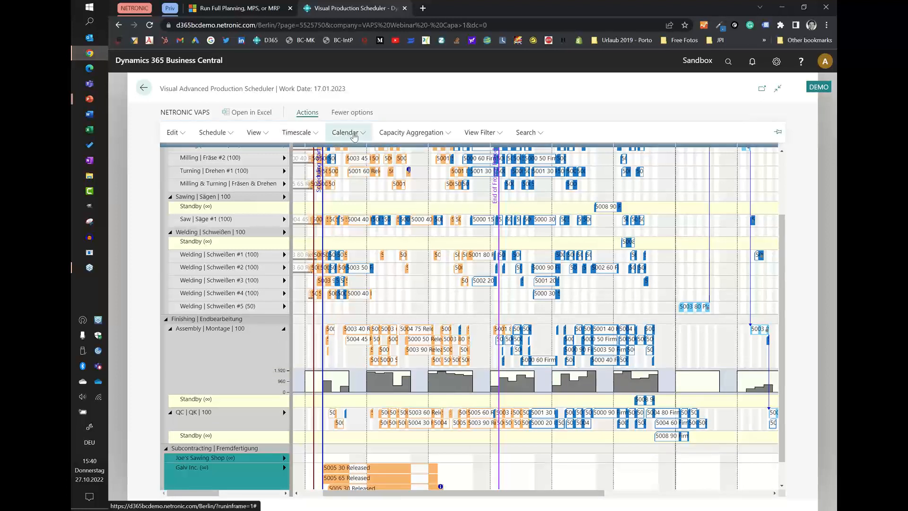
left_click(398, 133)
left_click(398, 186)
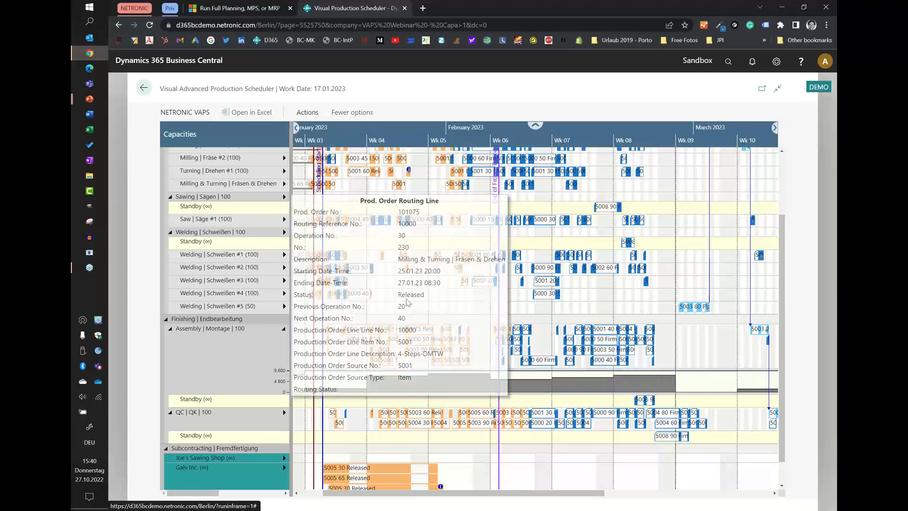
left_click(312, 118)
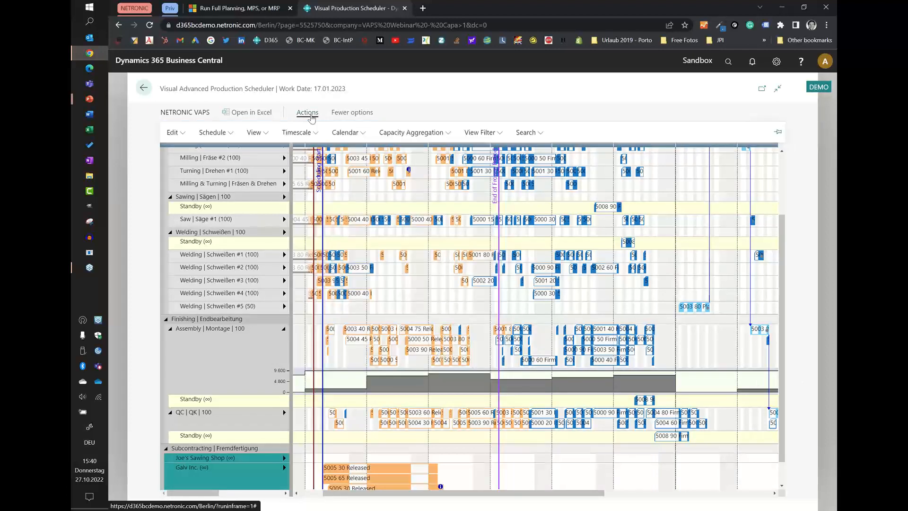
left_click(410, 133)
left_click(401, 169)
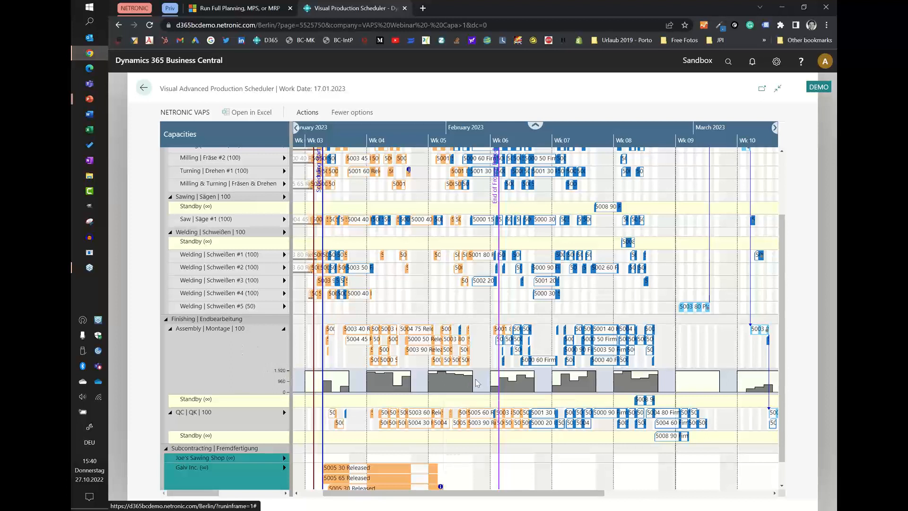
mouse_move(475, 379)
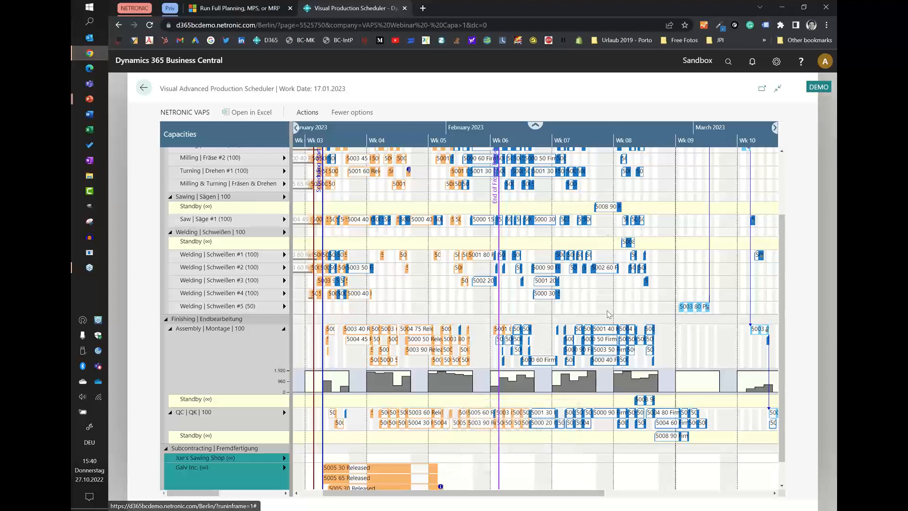
Check the standby milling operation of the 5008 production order and set the color mode to Prod. Order View.
scroll(605, 322, "up", 3)
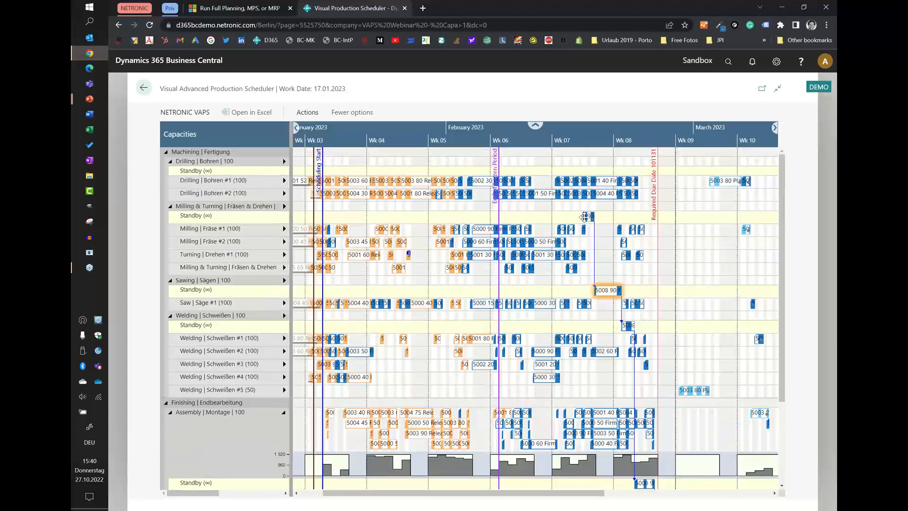
mouse_move(585, 217)
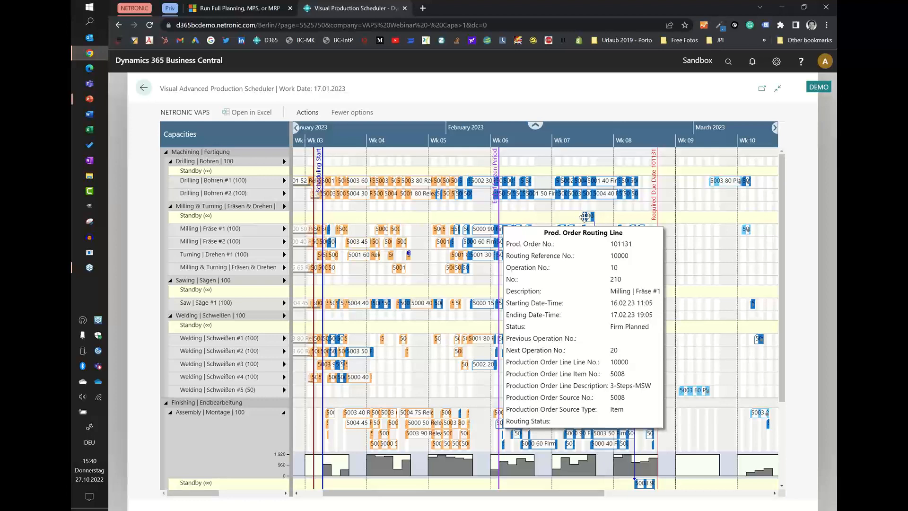
left_click(307, 113)
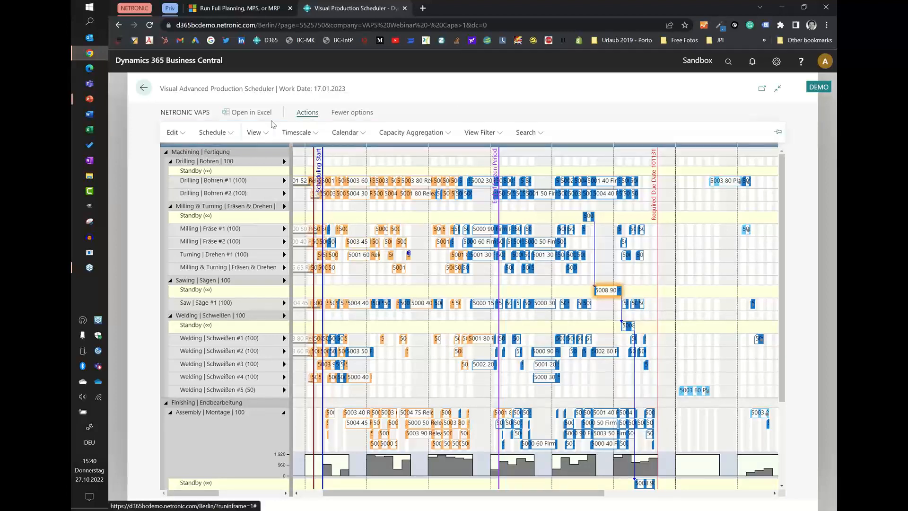
left_click(255, 132)
mouse_move(287, 316)
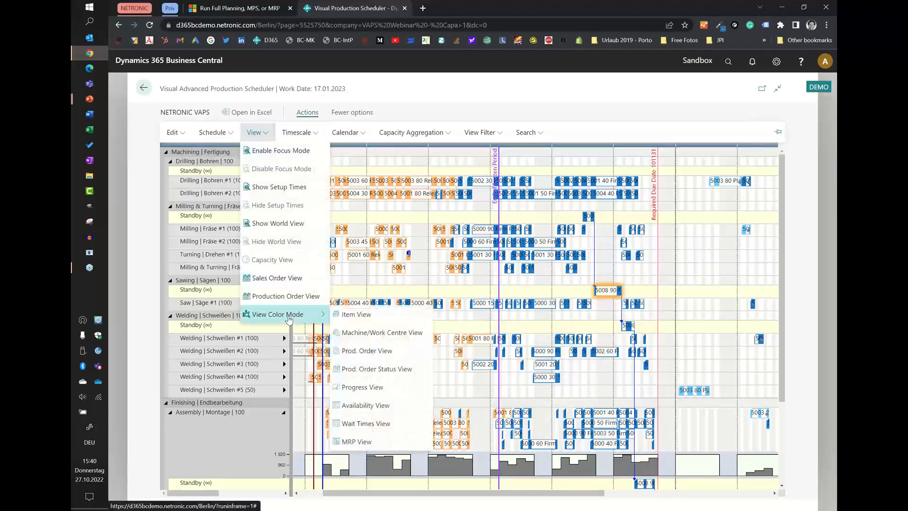
left_click(363, 352)
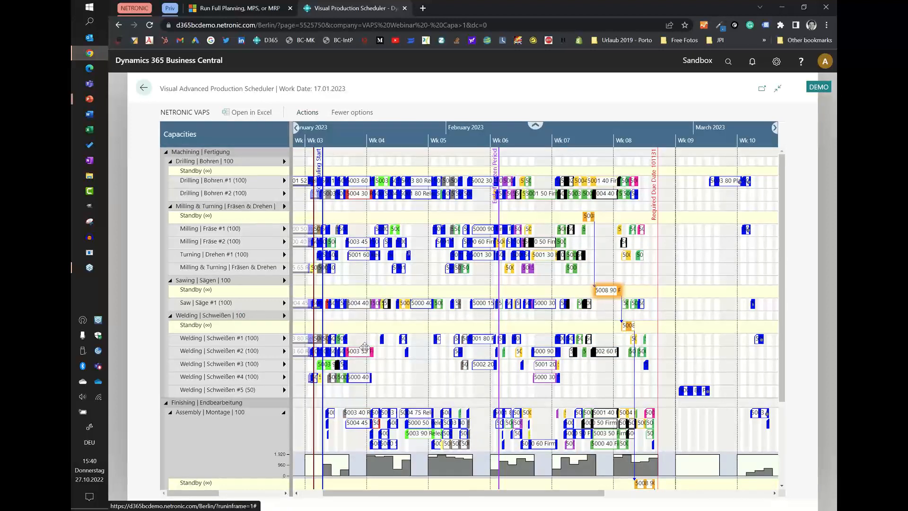
mouse_move(365, 348)
Apply the routing to the 5008 production order from its standby operation under Milling & Turning | Fräsen & Drehen.
right_click(588, 219)
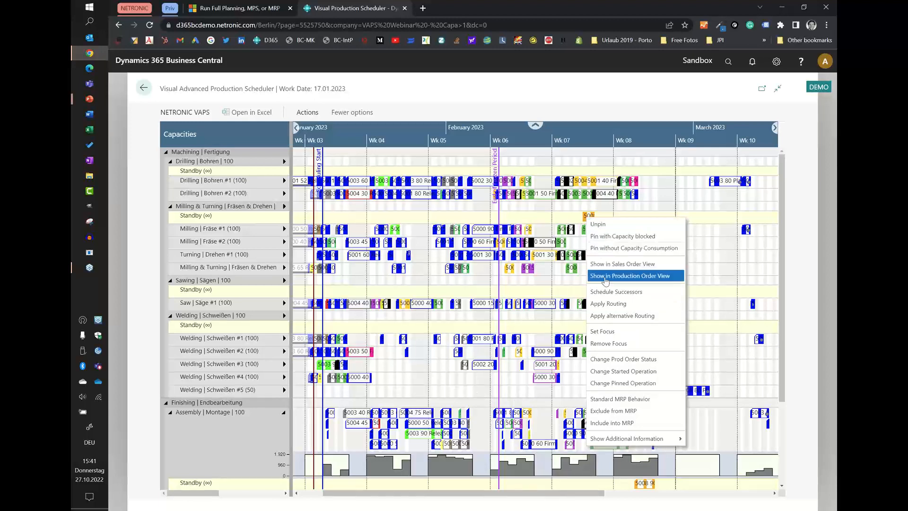
left_click(608, 308)
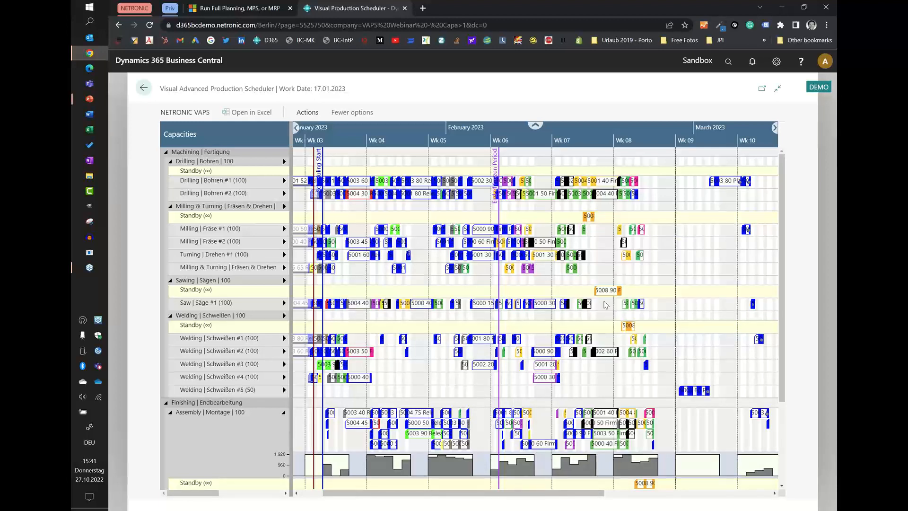
left_click(410, 227)
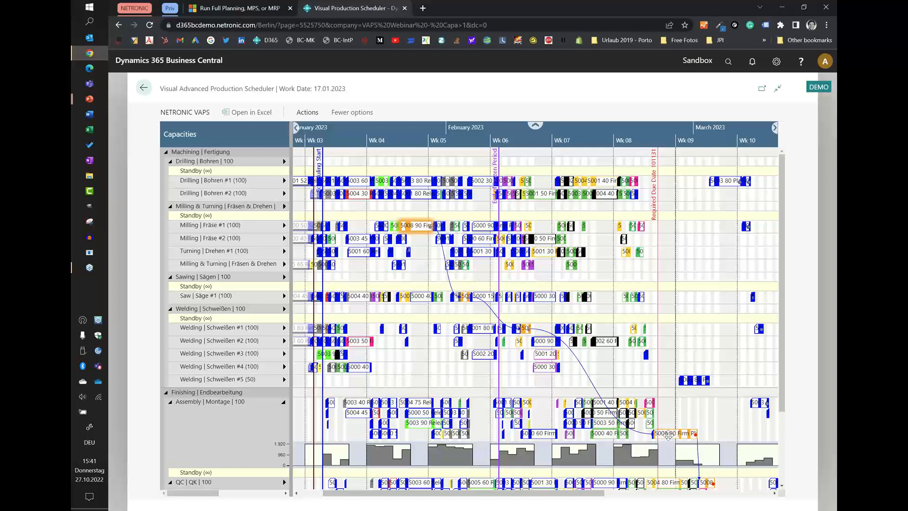
Open the production order of the 5008 operation on Assembly | Montage and bring up its line's routing.
mouse_move(662, 436)
scroll(711, 447, "down", 1)
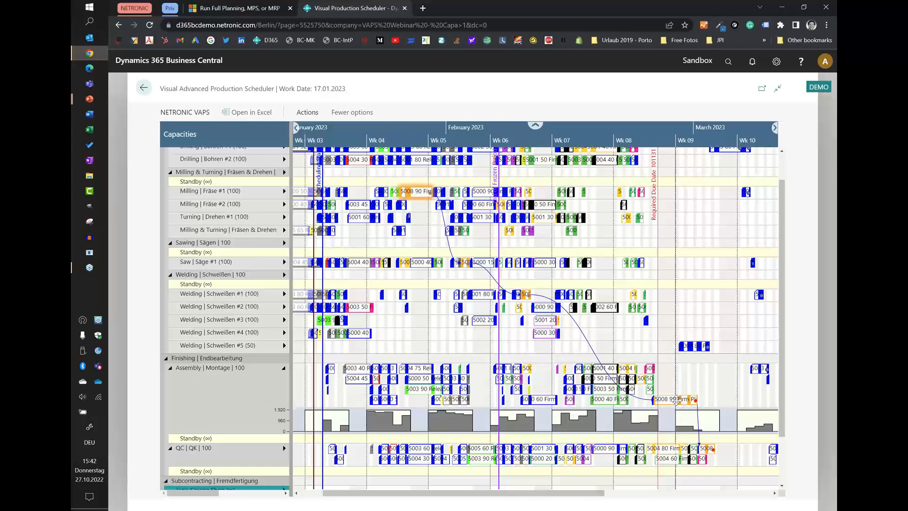
double_click(676, 400)
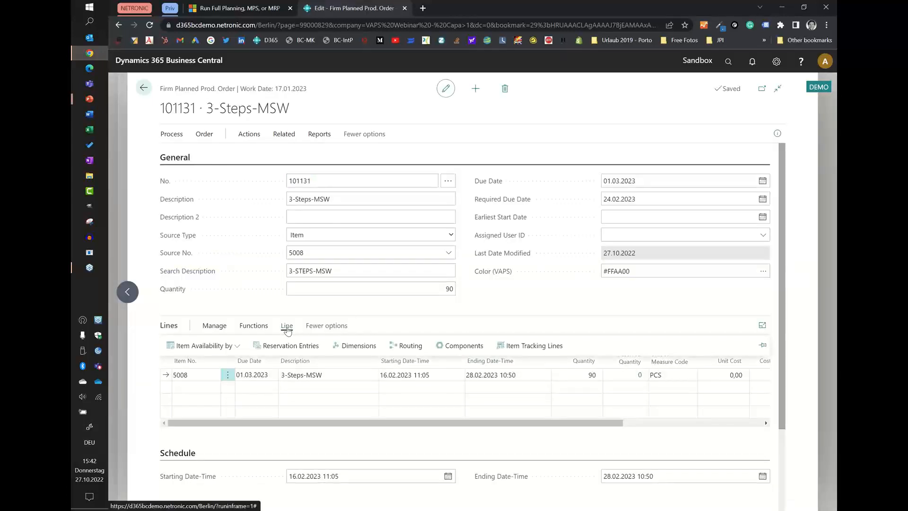
left_click(408, 346)
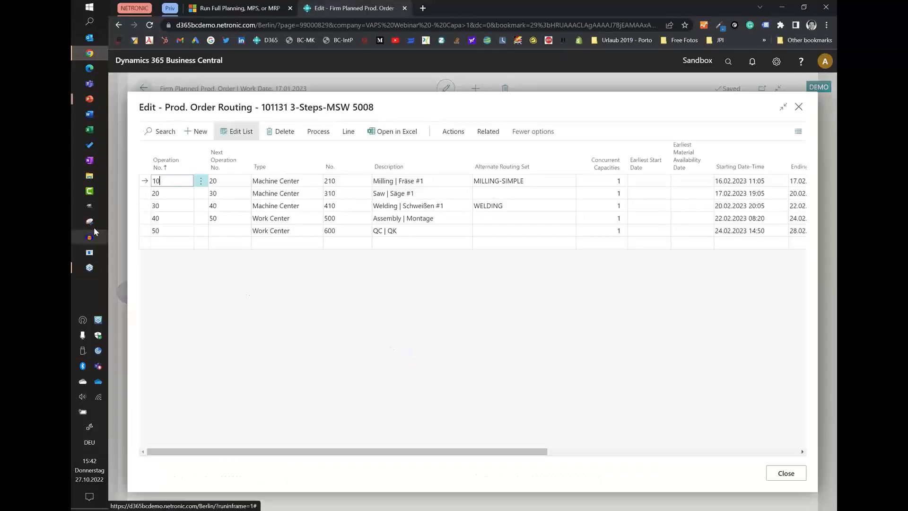
Set Concurrent Capacities to 2 for operation 40, Assembly | Montage, and close the routing.
left_click(145, 219)
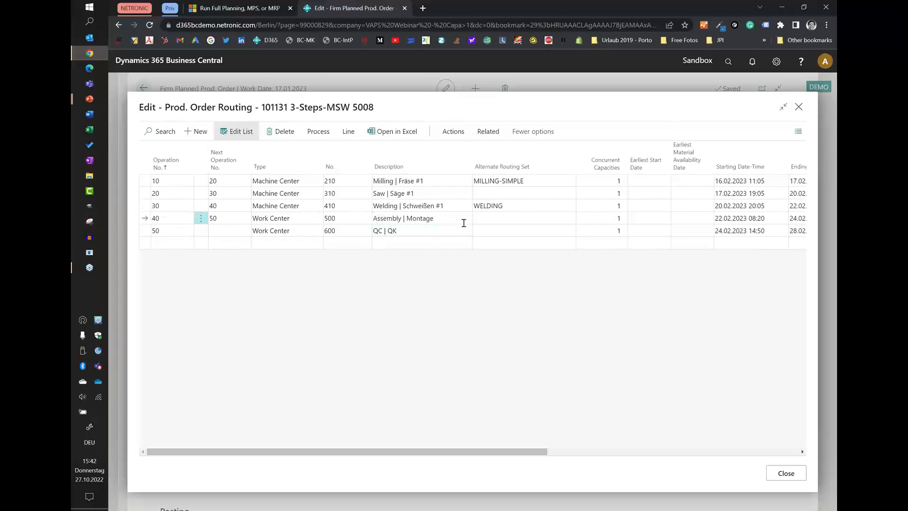
left_click(587, 215)
type("2")
key("Tab")
left_click(783, 473)
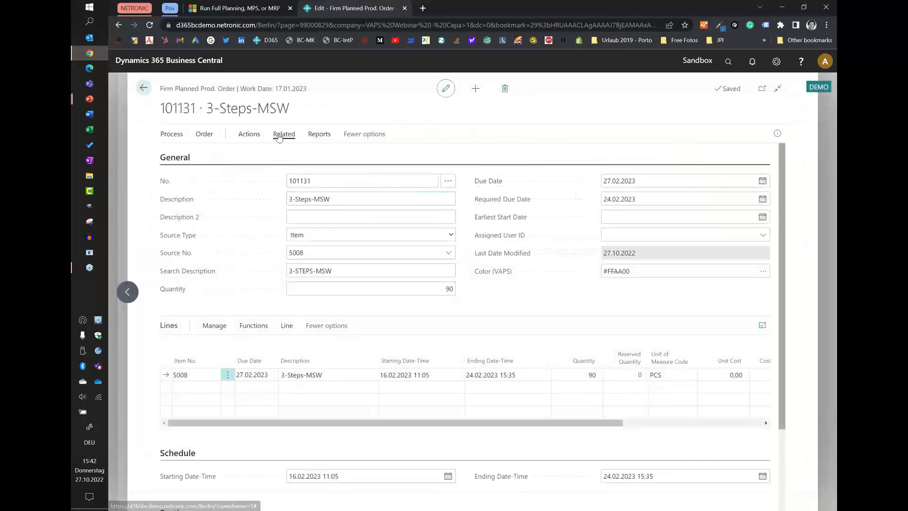
Return to the outdated schedule and update the simulation.
left_click(146, 92)
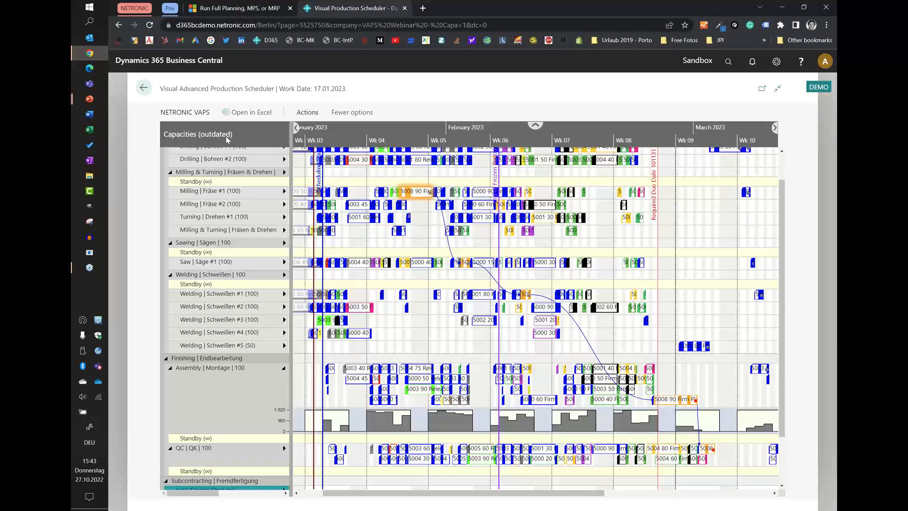
left_click(183, 115)
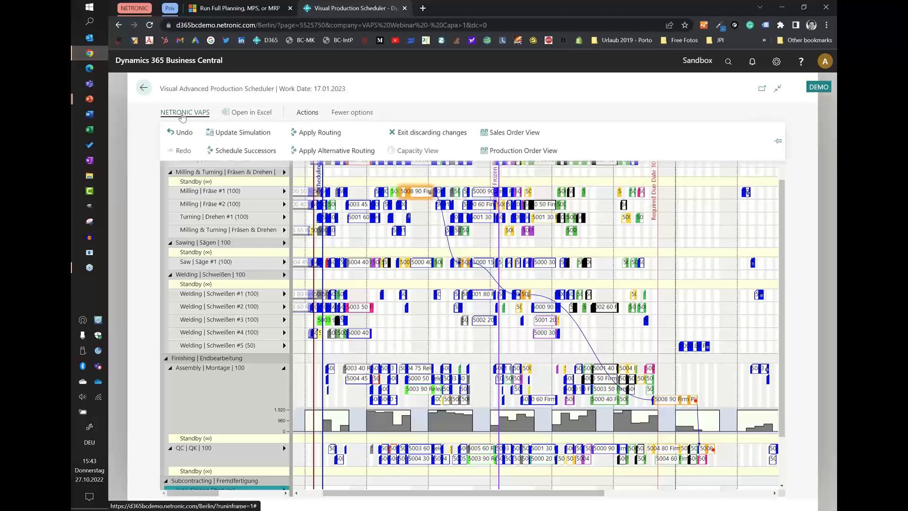
left_click(227, 132)
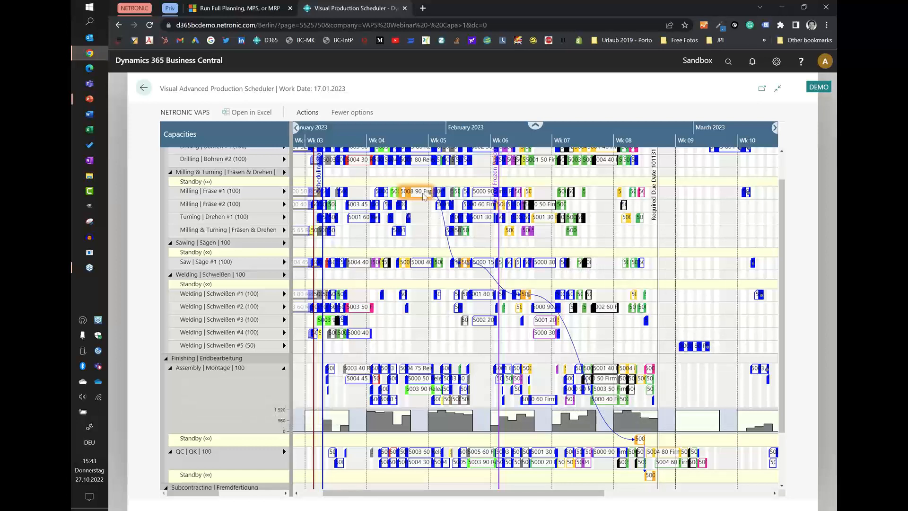
Apply the routing to the 5008 production order from its operation in the Assembly | Montage standby row.
right_click(641, 440)
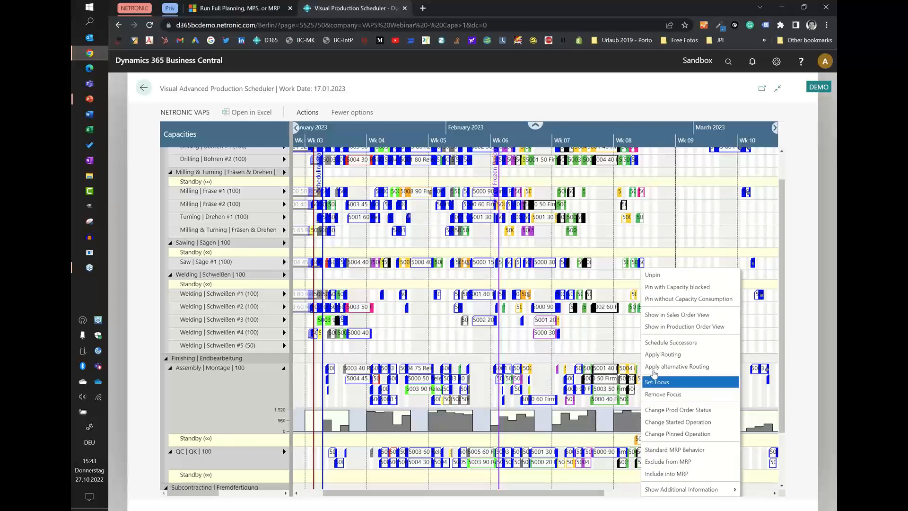
left_click(658, 382)
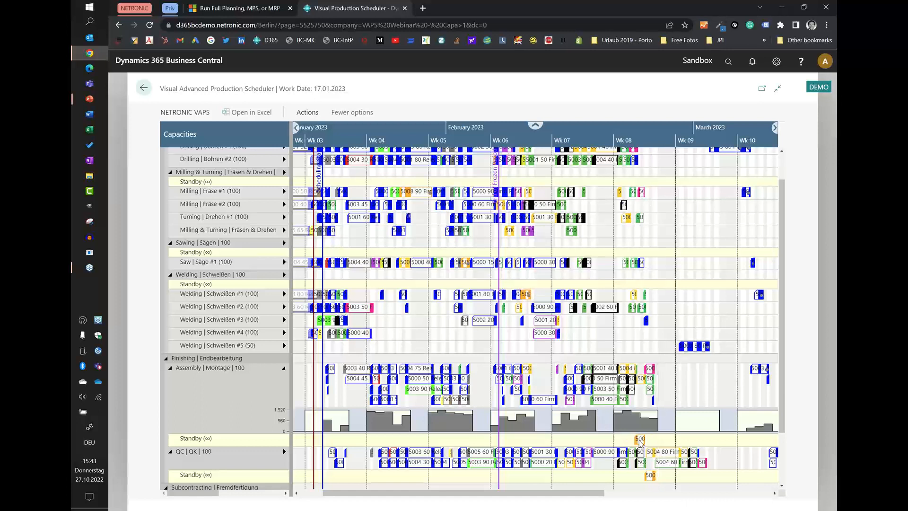
right_click(640, 444)
left_click(649, 359)
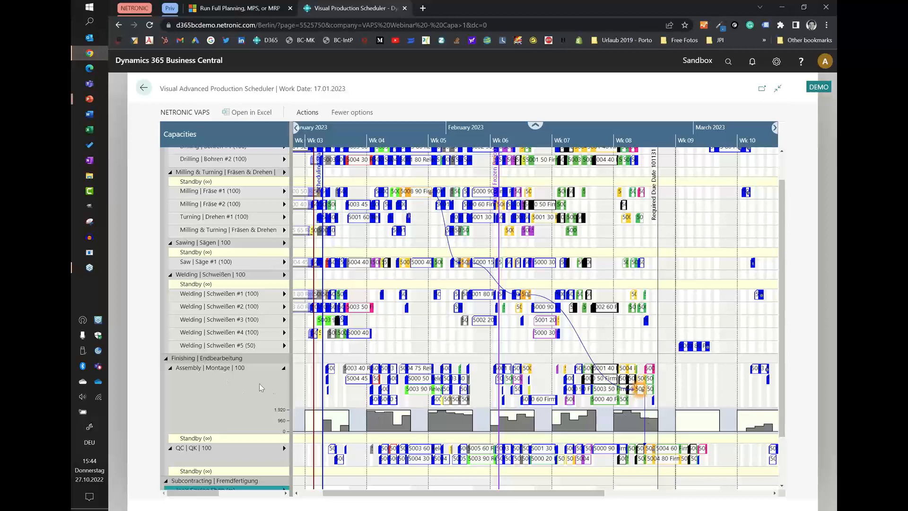
Move the 5008 operation on Assembly | Montage to the start of week 09 and check its load there.
left_click_drag(640, 388, 684, 369)
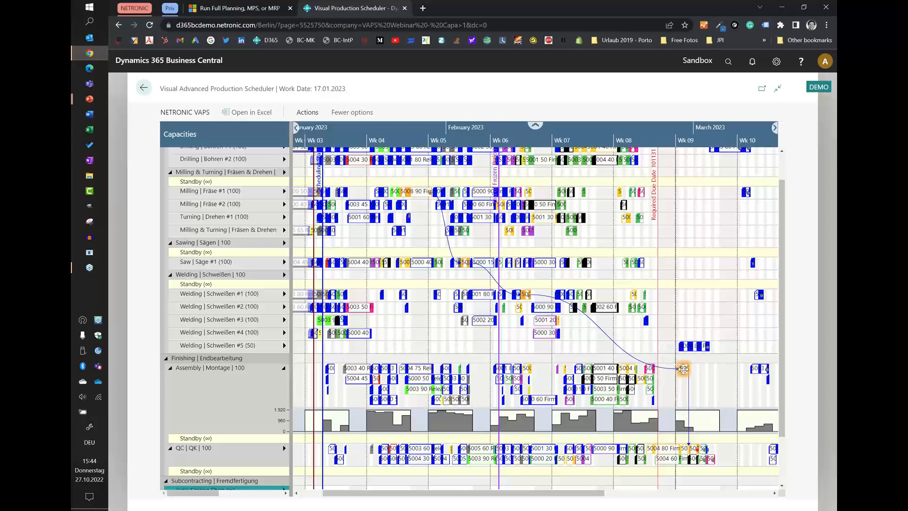
mouse_move(683, 369)
mouse_move(186, 410)
mouse_move(200, 388)
left_click(178, 119)
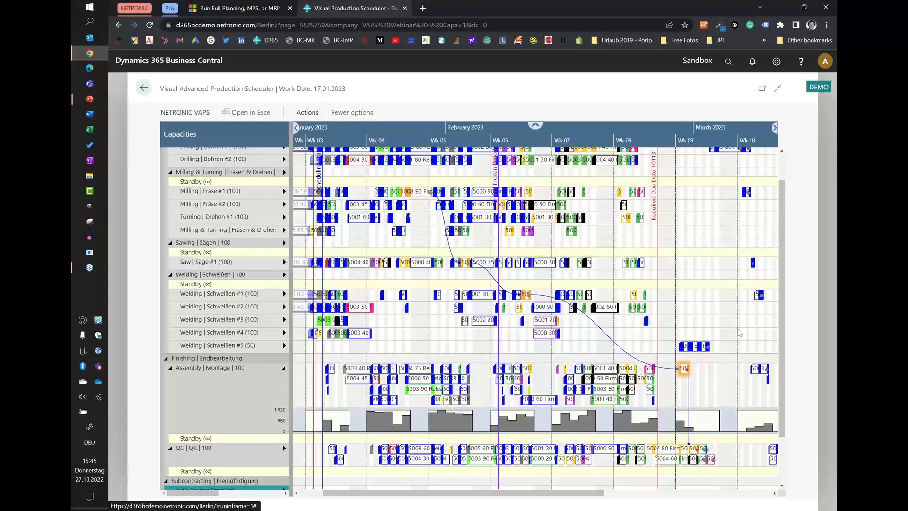
Move the 5008 operation on Assembly | Montage back into the third lane near the end of week 08 and leave the schedule.
left_click_drag(684, 368, 640, 388)
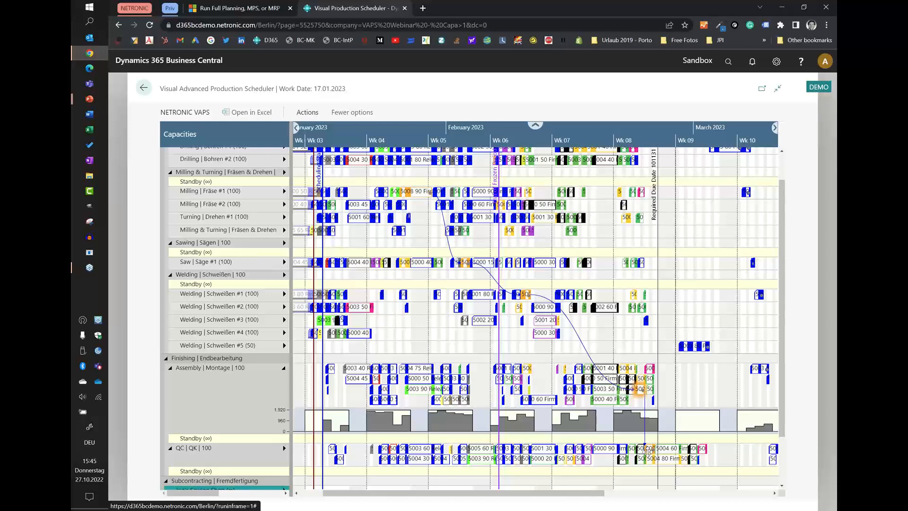
mouse_move(678, 451)
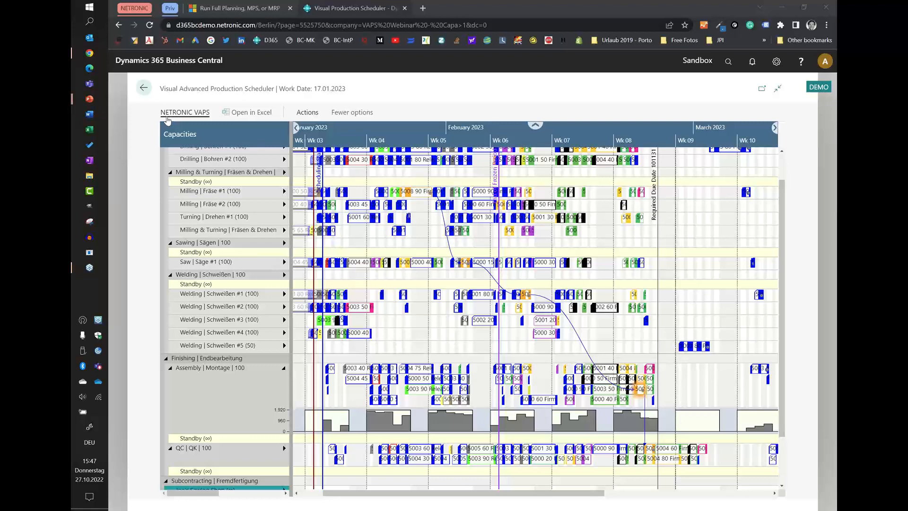
left_click(143, 88)
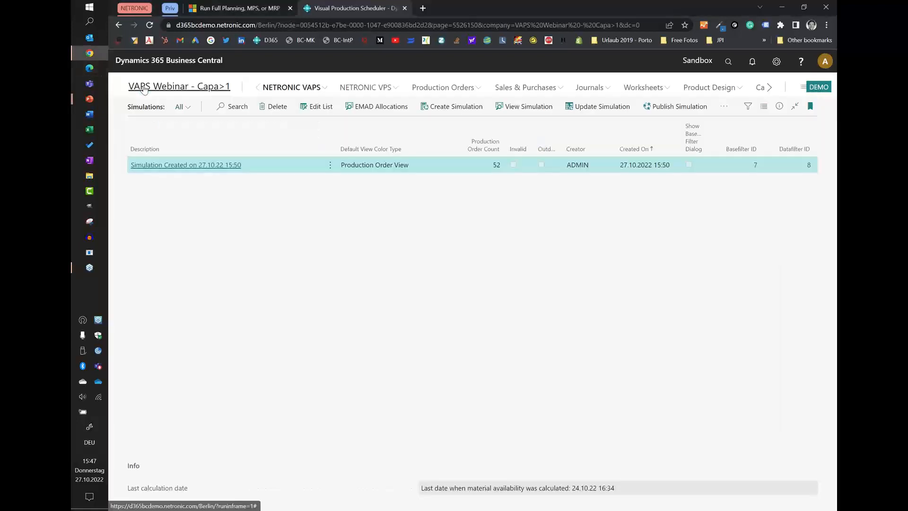
Open the VAPS Setup for editing, review its scheduling, MRP and appearance settings, and close it.
mouse_move(312, 90)
left_click(332, 109)
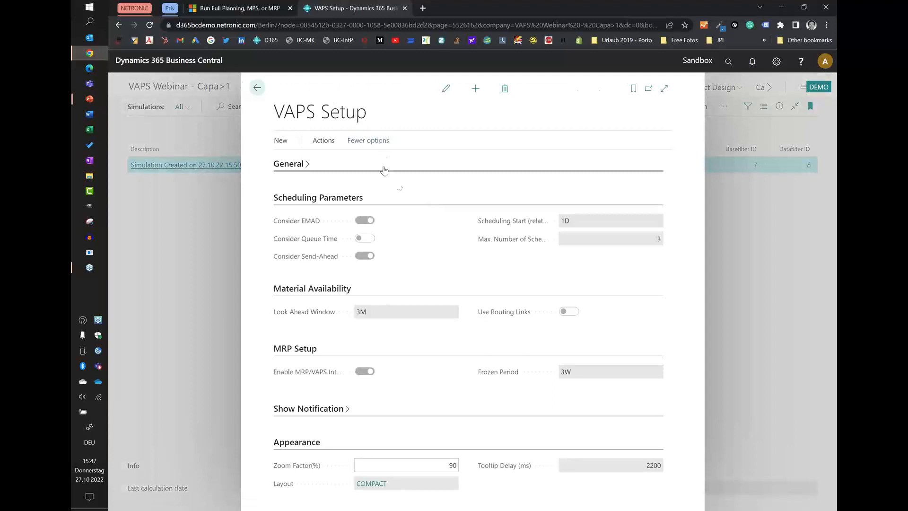
left_click(443, 90)
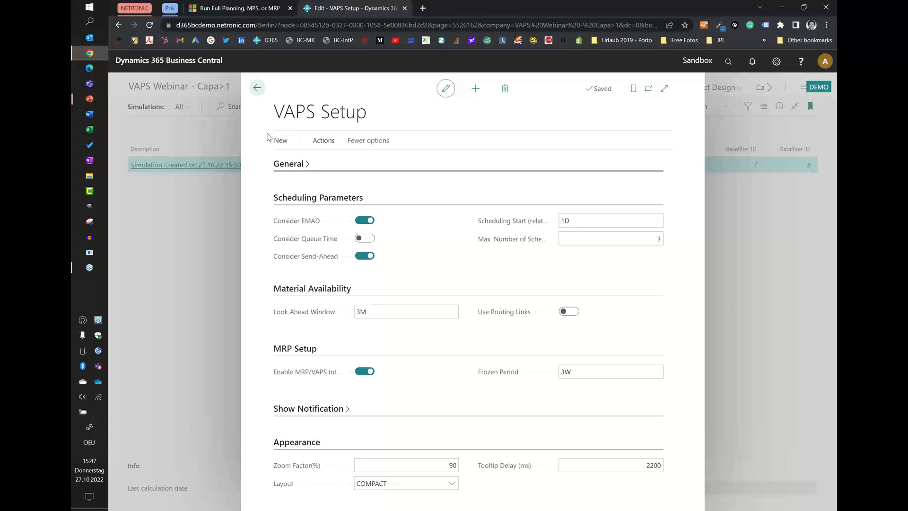
left_click(257, 87)
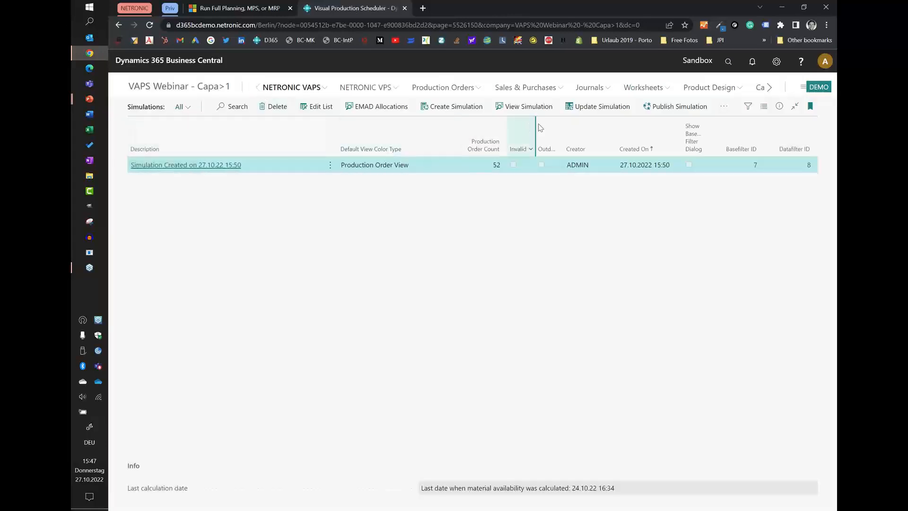
Open the simulation in the scheduler and switch the color mode to Prod. Order Status View.
left_click(538, 109)
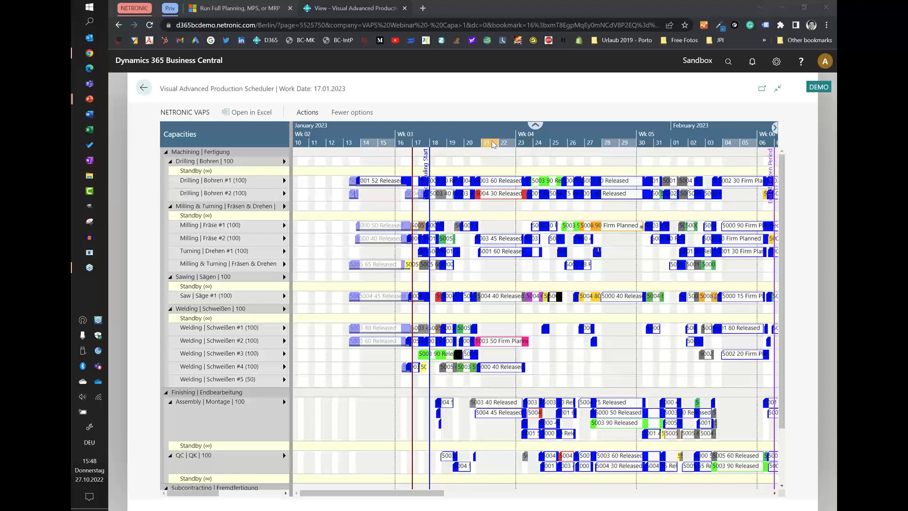
left_click(308, 113)
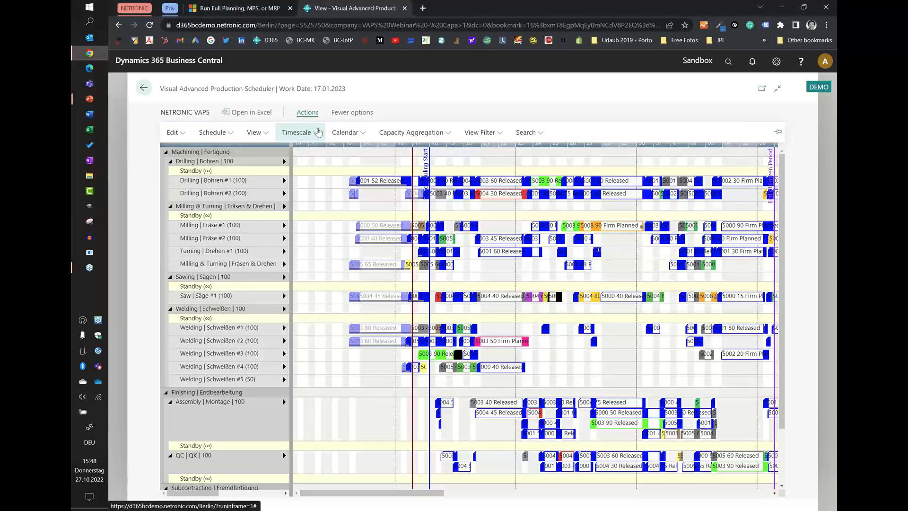
left_click(262, 133)
mouse_move(283, 314)
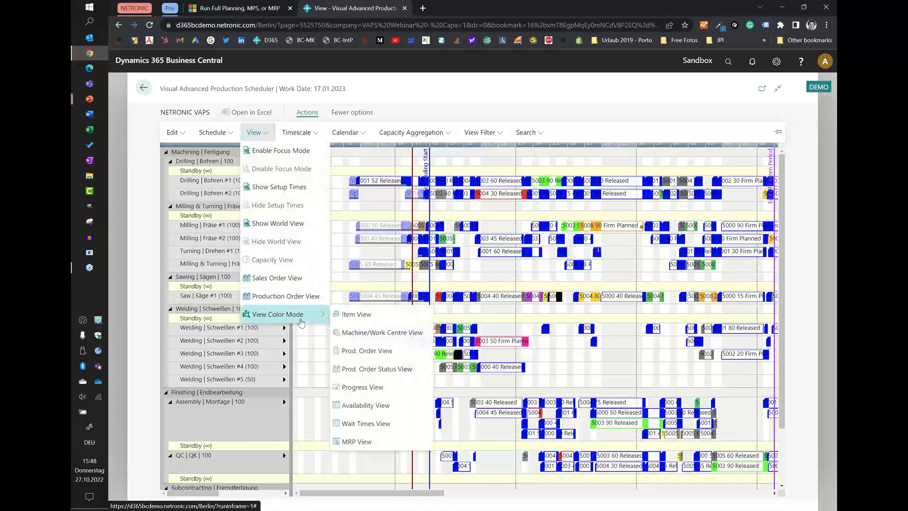
left_click(378, 375)
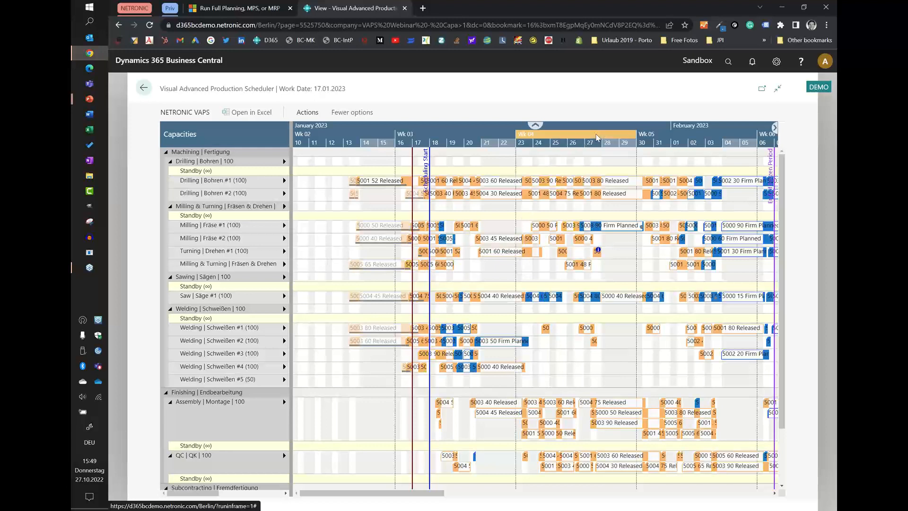
Open the production order of the info-marked 5000 operation on Turning | Drehen #1 and display the routing of its line.
left_click(589, 145)
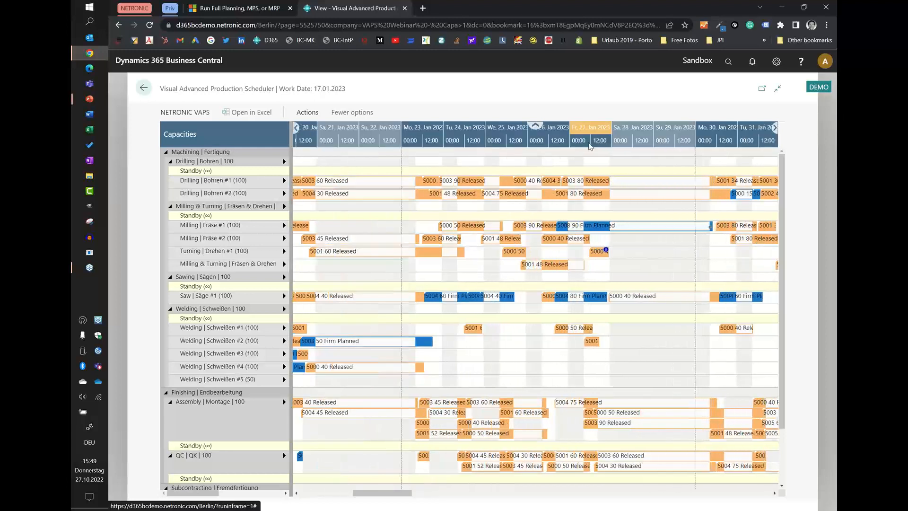
double_click(590, 253)
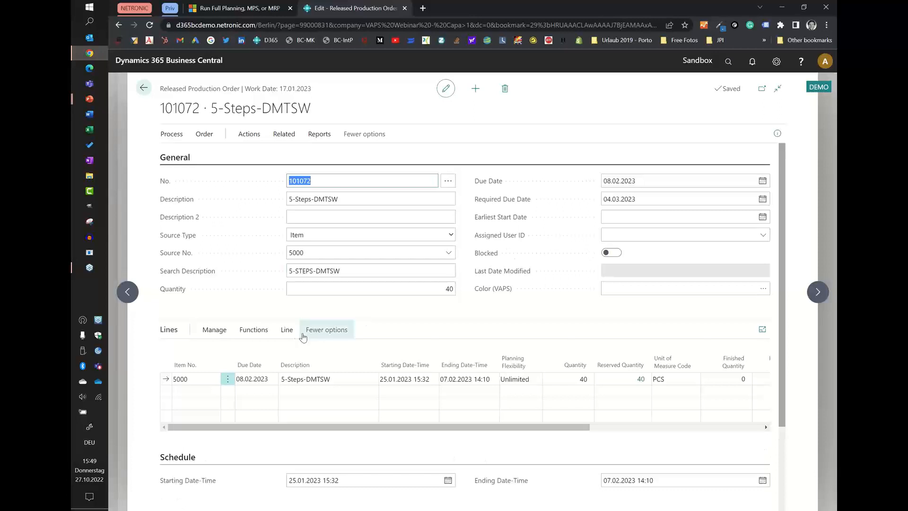
left_click(287, 330)
left_click(459, 354)
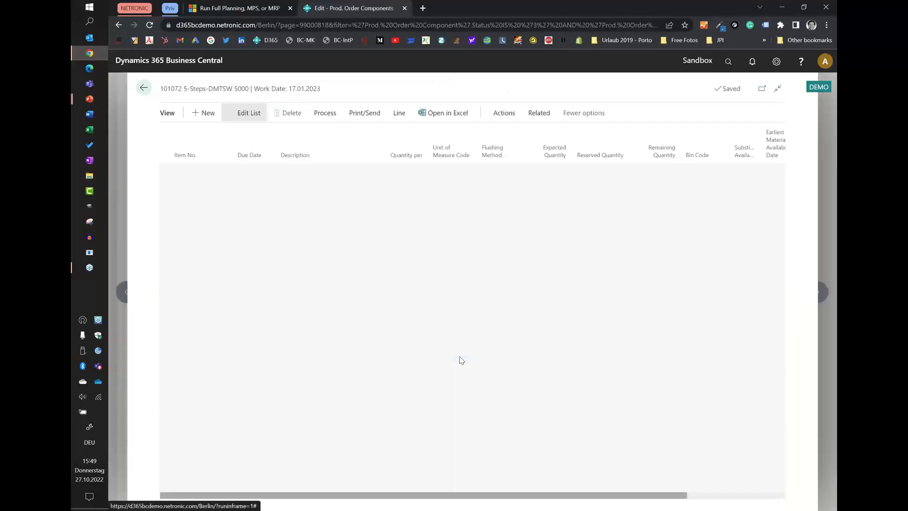
left_click(147, 88)
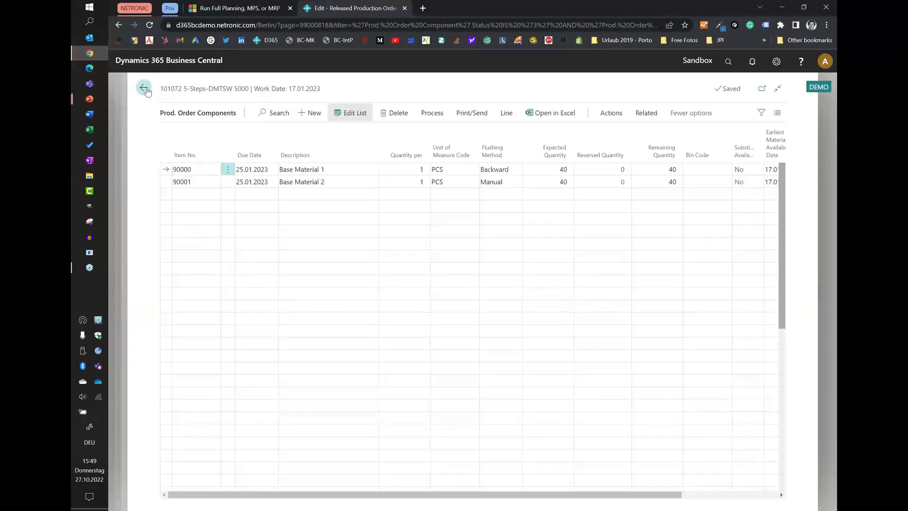
left_click(287, 330)
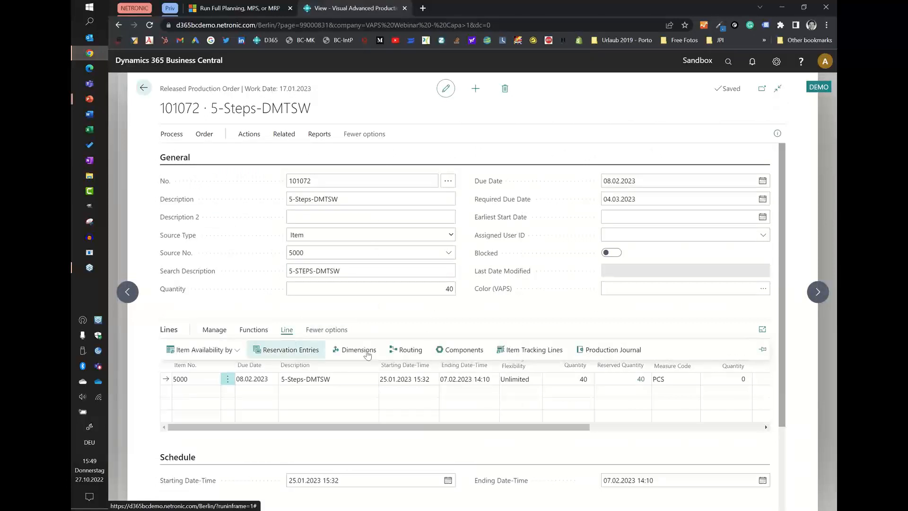
left_click(408, 350)
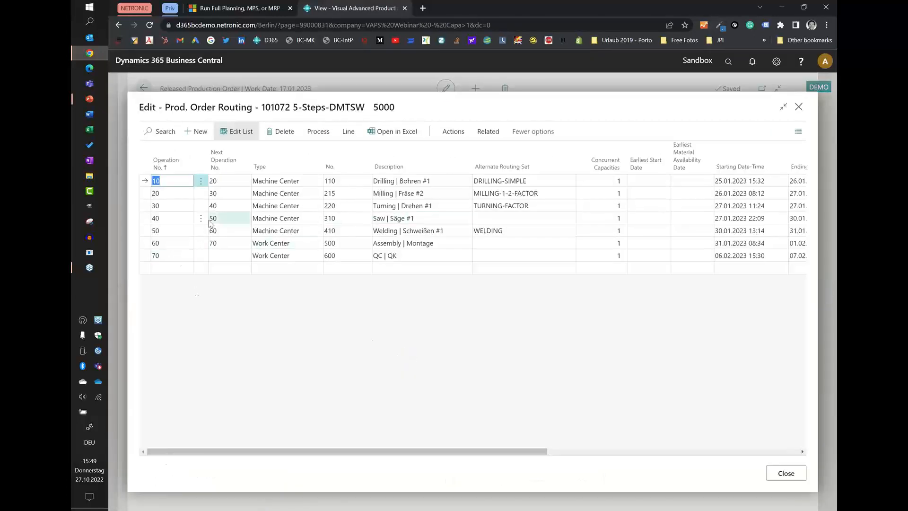
Read the comments on routing operation 30, Turning | Drehen #1, and return to the scheduler.
left_click(147, 206)
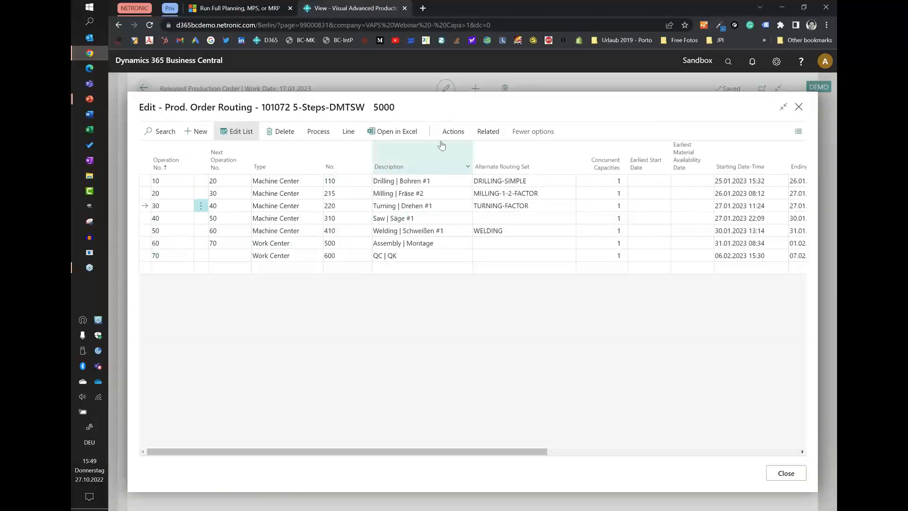
left_click(453, 132)
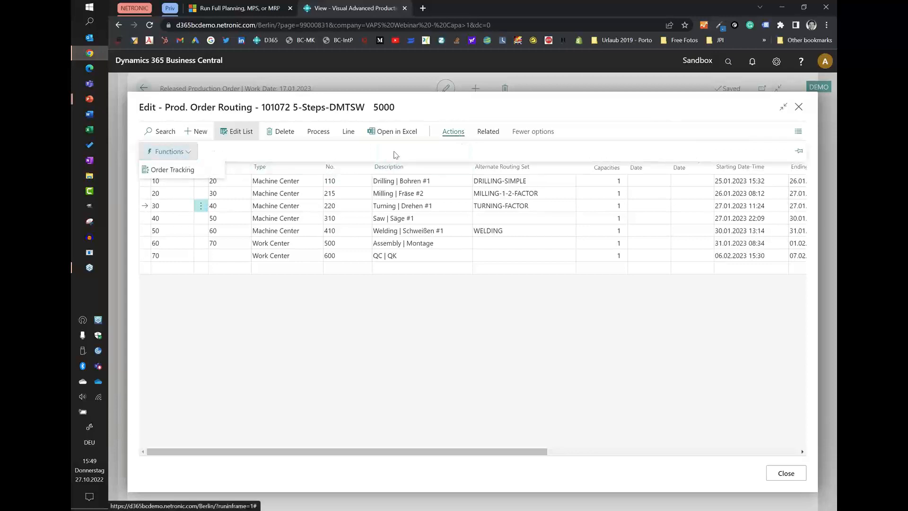
left_click(488, 132)
left_click(161, 151)
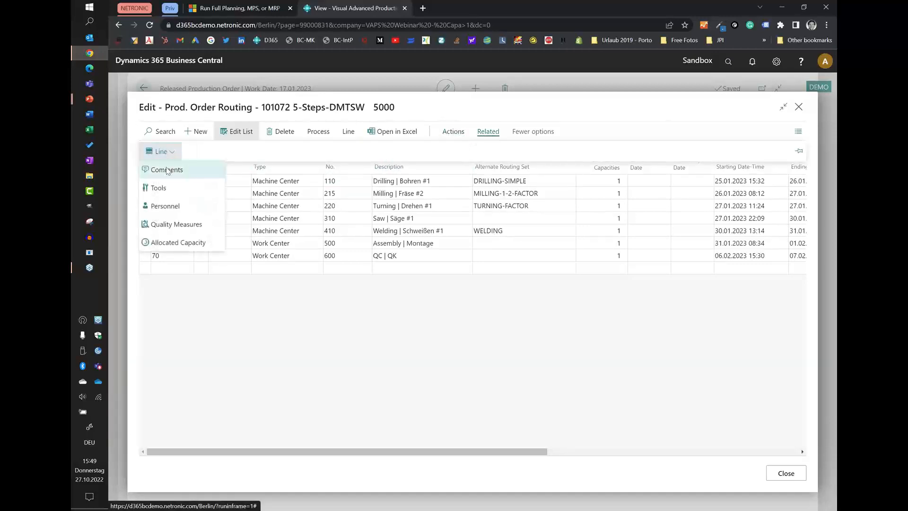
left_click(167, 169)
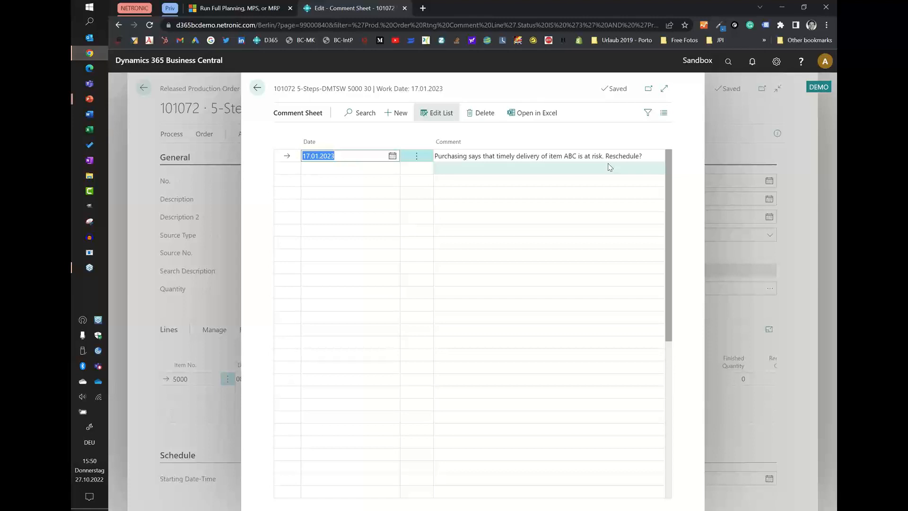
left_click(256, 88)
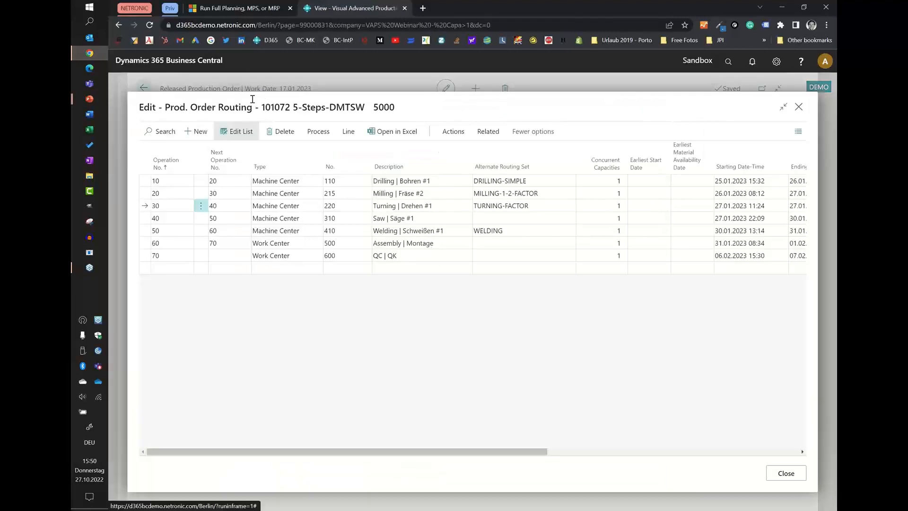
left_click(788, 474)
left_click(143, 88)
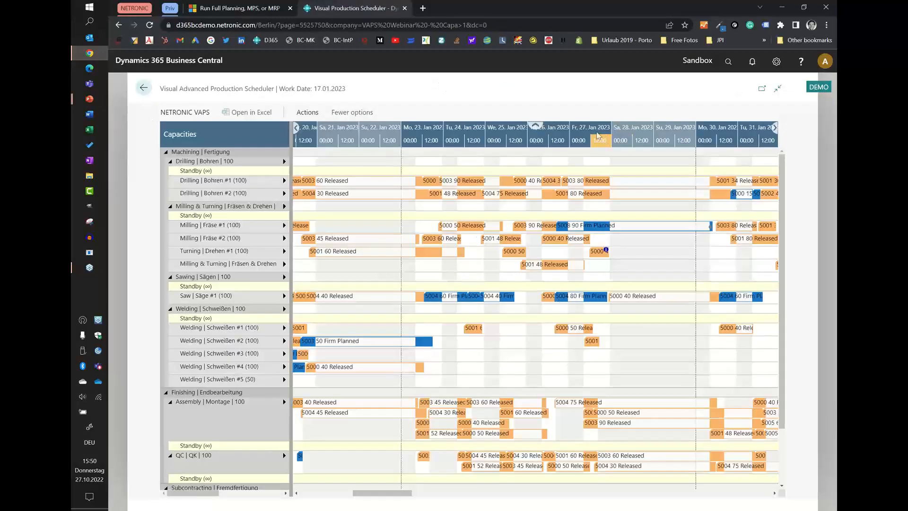
View the comments of the info-marked 5000 operation on Turning | Drehen #1 directly from the schedule and close the comment sheet.
scroll(597, 136, "up", 1)
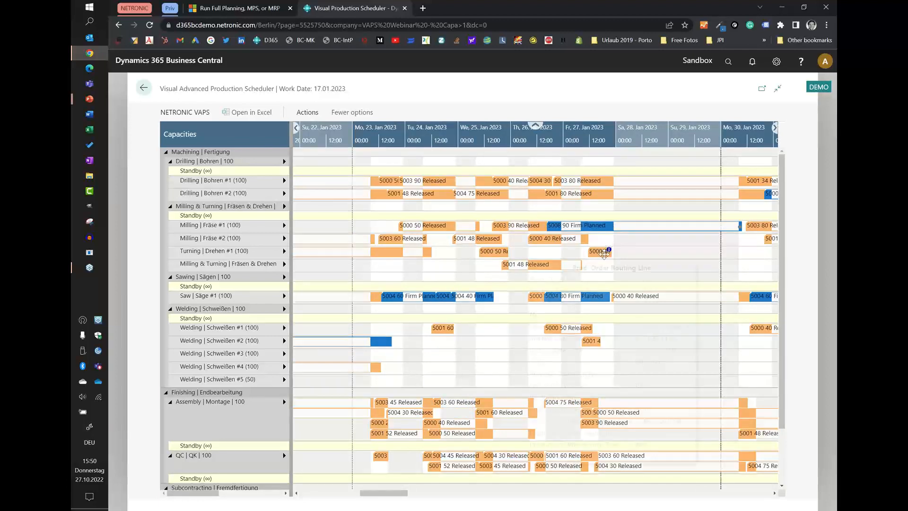
right_click(602, 253)
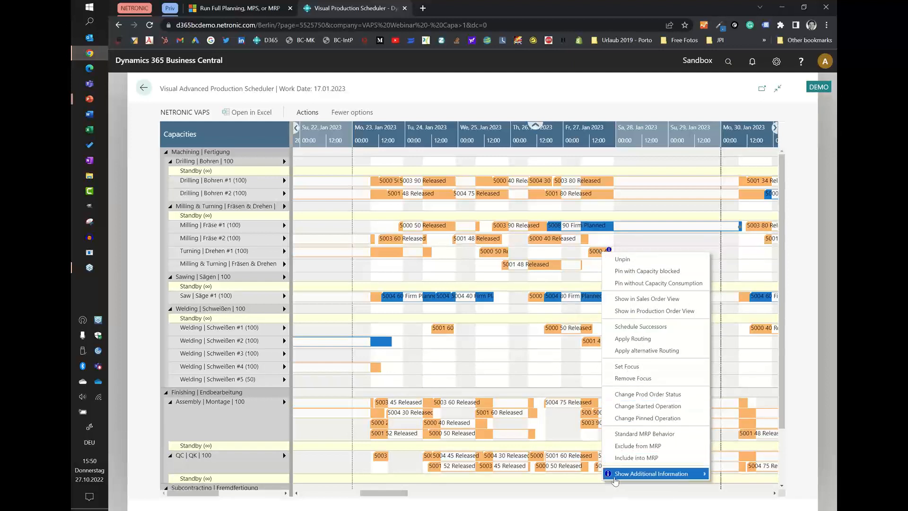
mouse_move(616, 480)
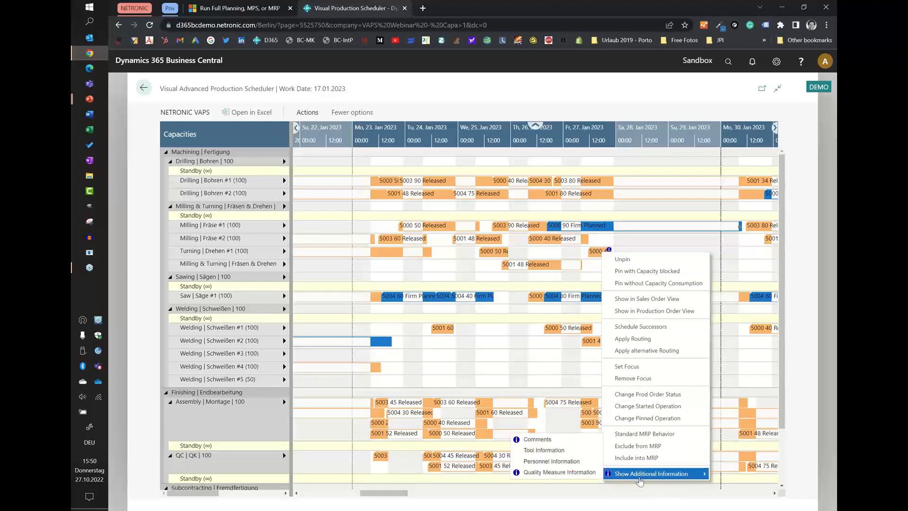
left_click(547, 443)
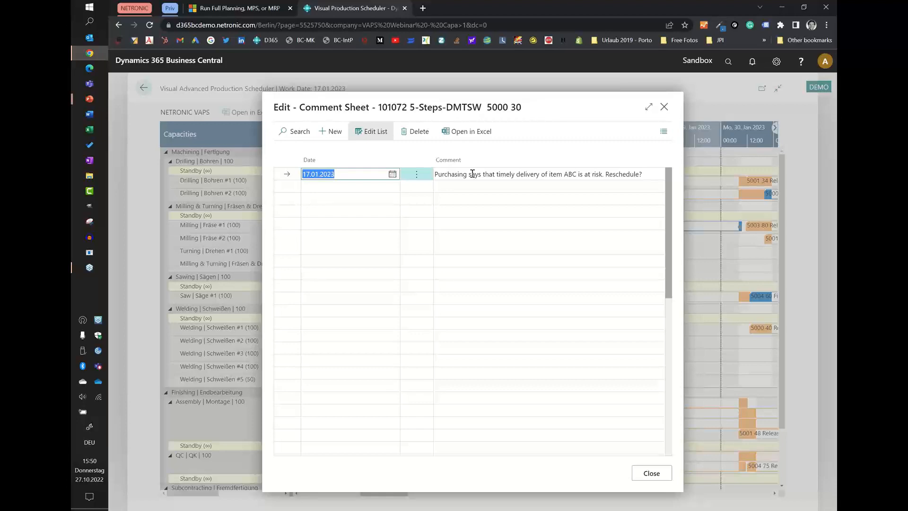
left_click(664, 106)
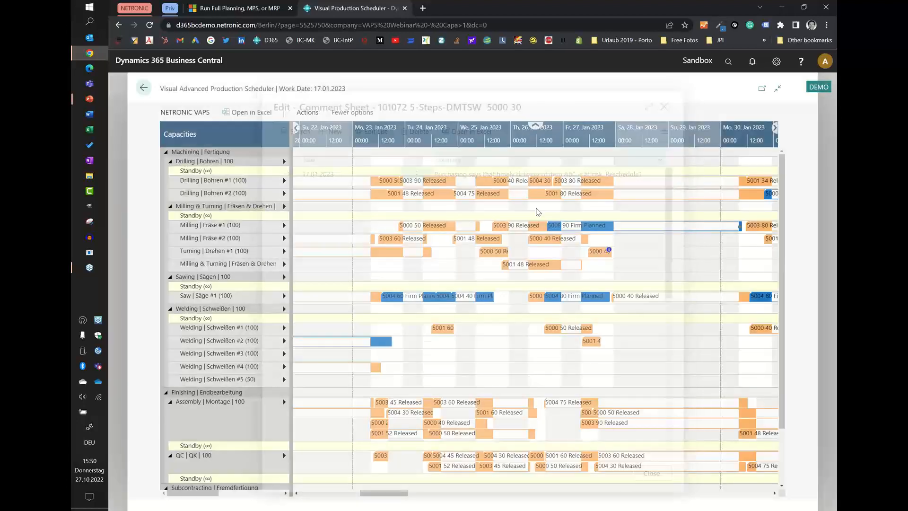
View the quality measure information of the info-marked 5000 operation on Turning | Drehen #1 and close it.
right_click(604, 251)
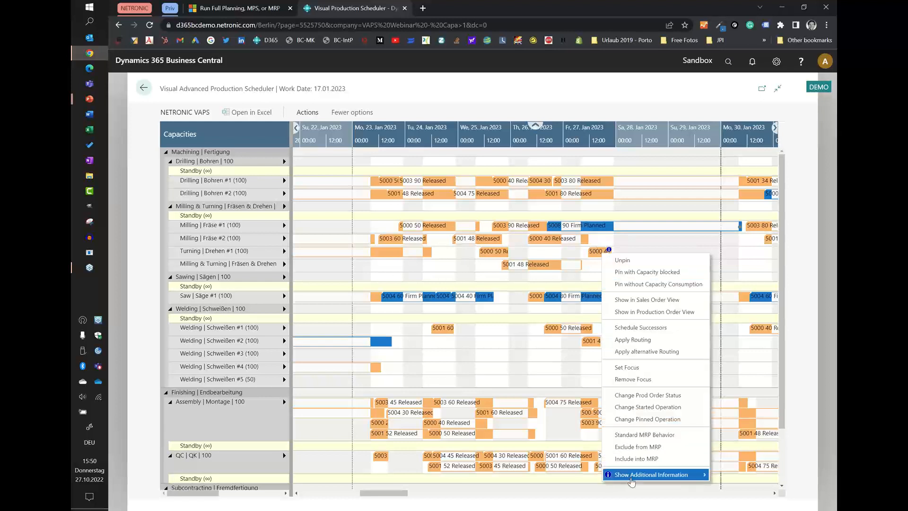
mouse_move(649, 483)
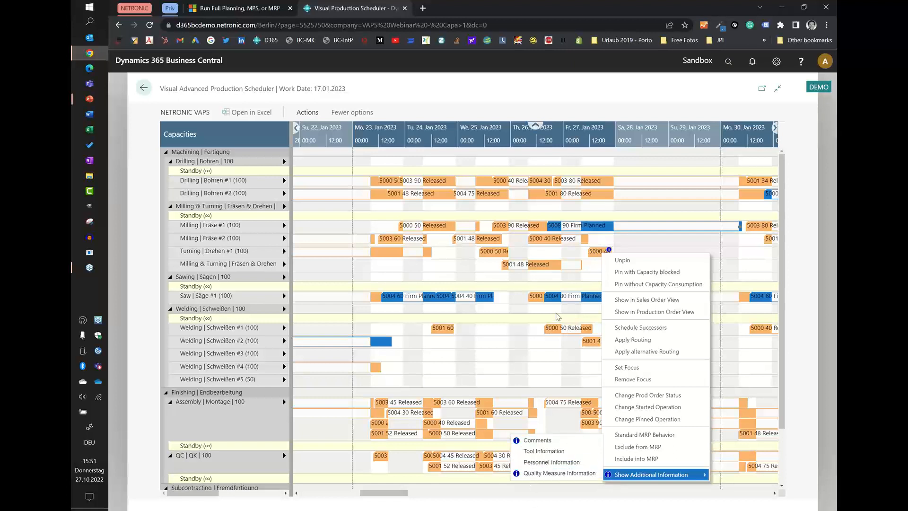
left_click(530, 476)
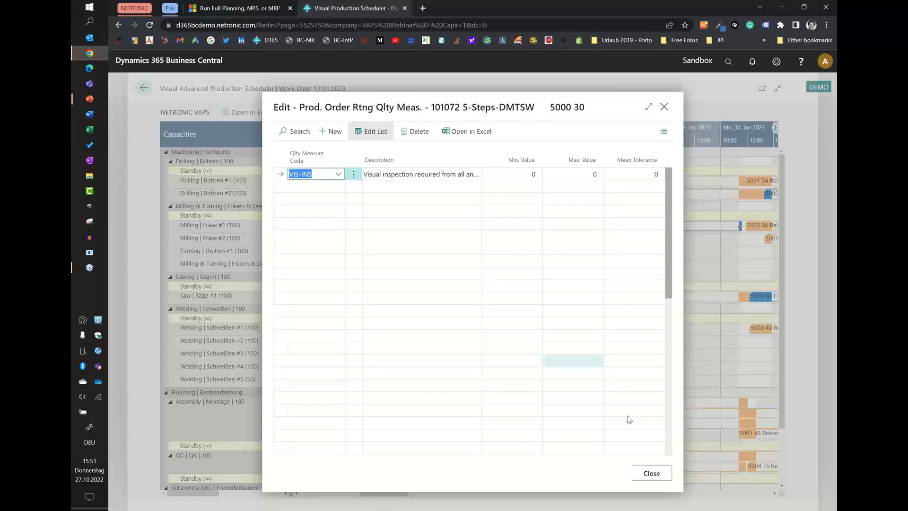
left_click(653, 473)
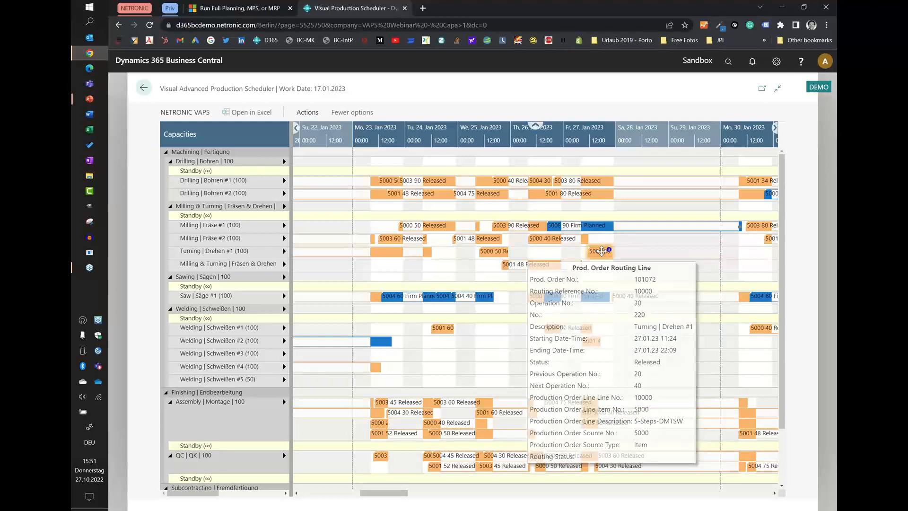
right_click(600, 251)
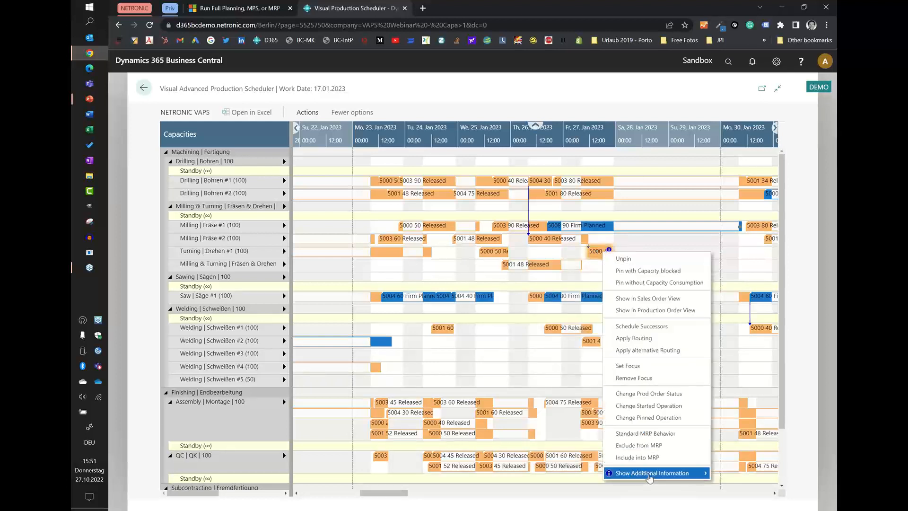
mouse_move(650, 479)
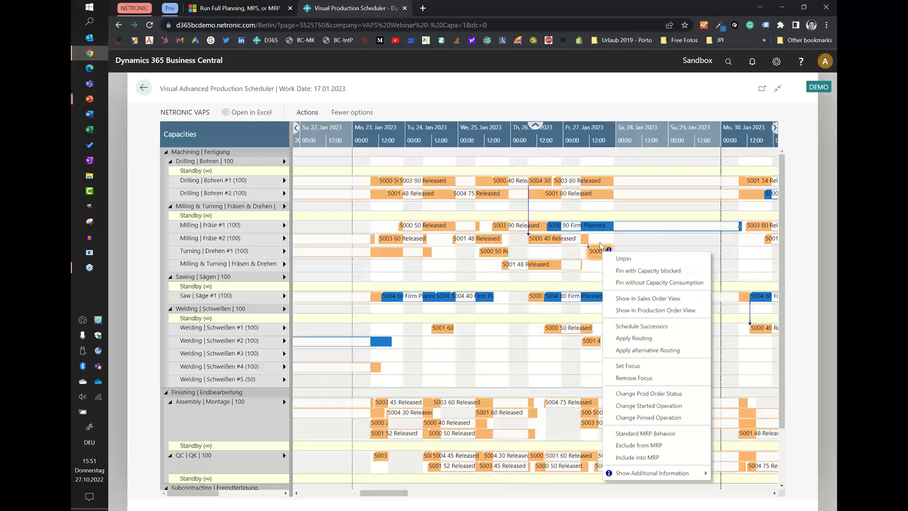
left_click(602, 241)
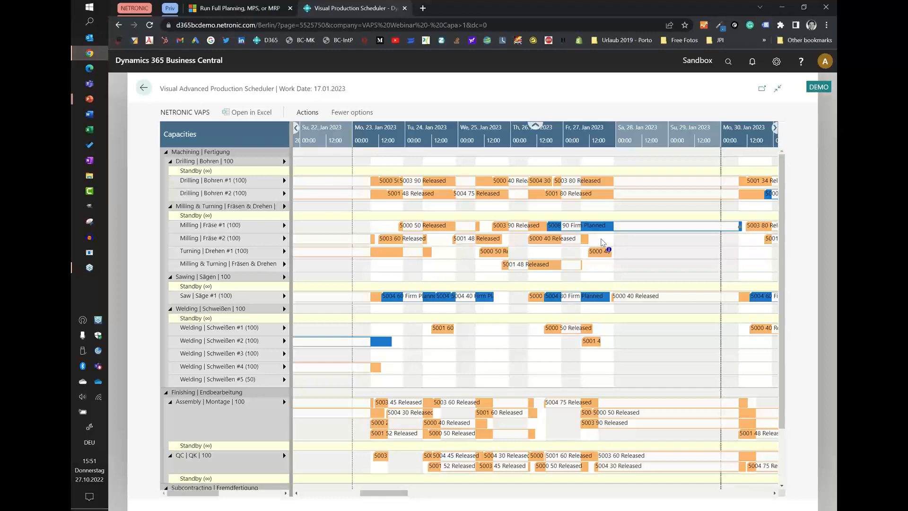
scroll(407, 129, "down", 4)
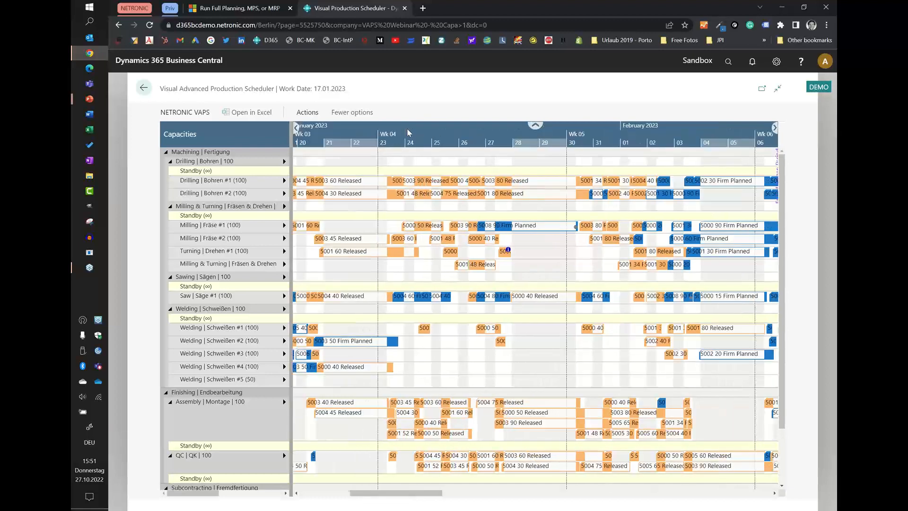
Leave the schedule and make a copy of Simulation Created on 27.10.22 15:50 in the simulations list.
scroll(407, 128, "down", 3)
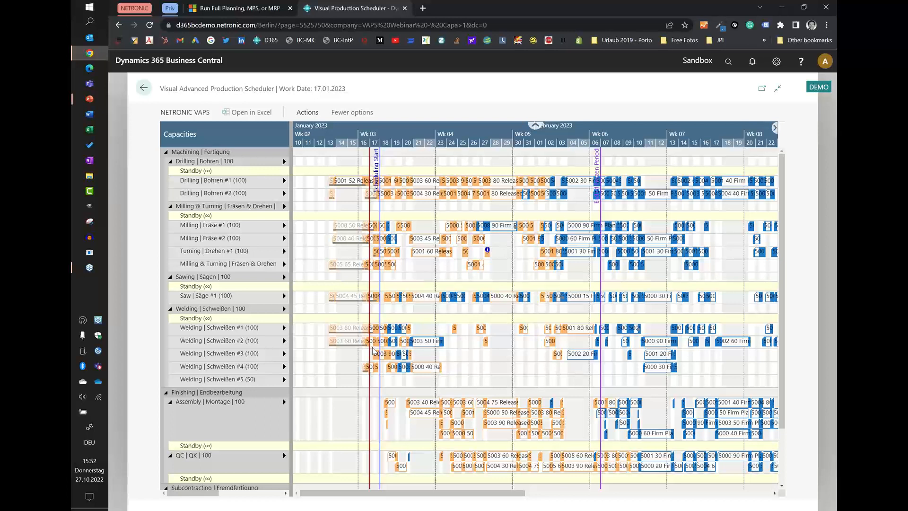
left_click(143, 89)
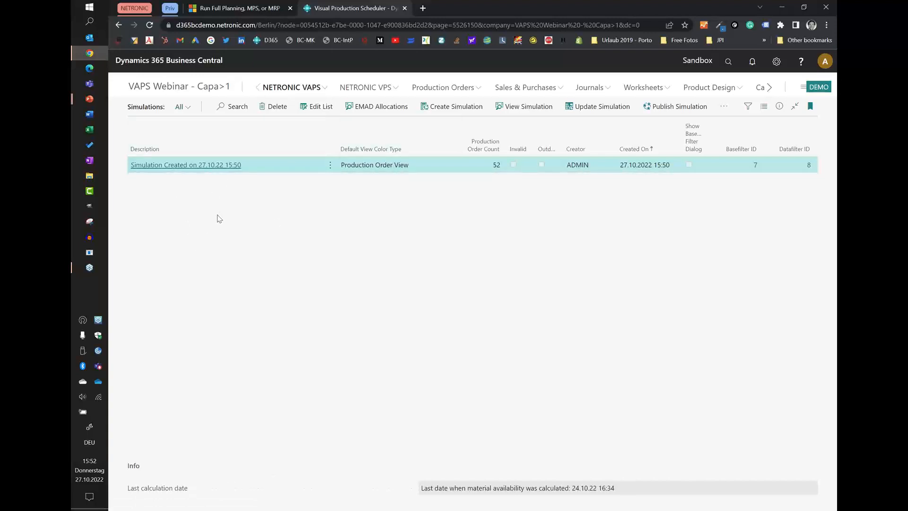
left_click(722, 108)
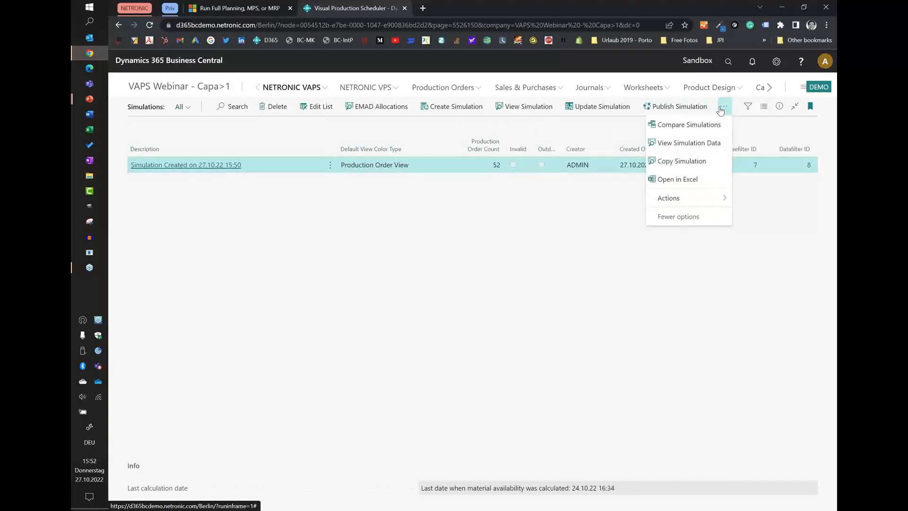
left_click(683, 163)
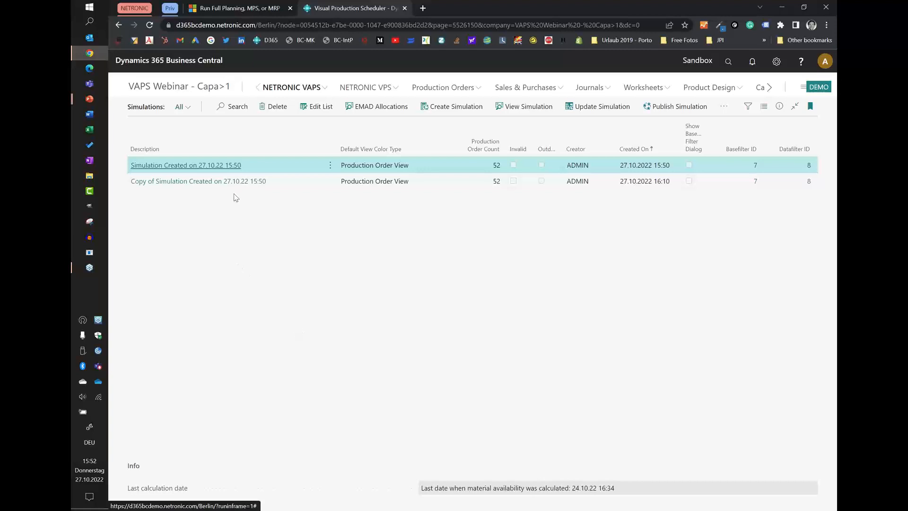
View Simulation Created on 27.10.22 15:50 and examine the brown 5005 30 Released operation and the Galv Inc. subcontracting work center.
left_click(520, 107)
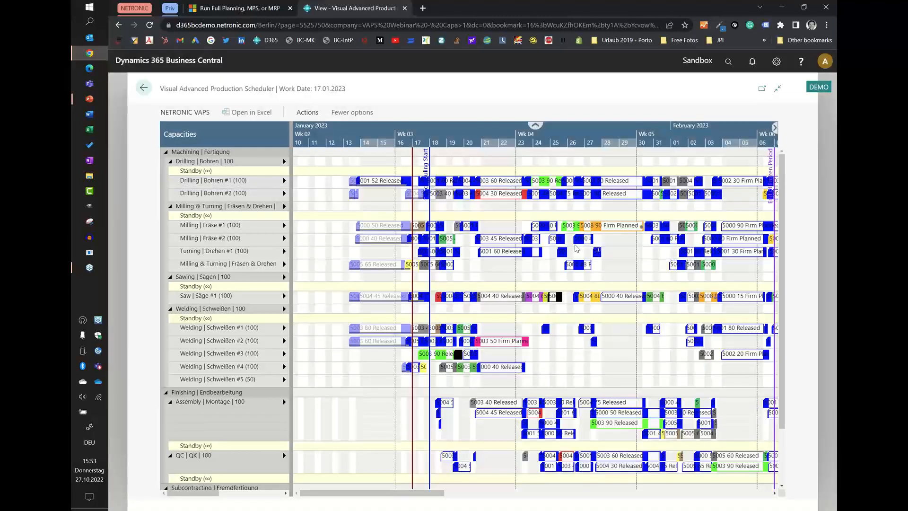
scroll(542, 142, "down", 5)
scroll(373, 467, "down", 2)
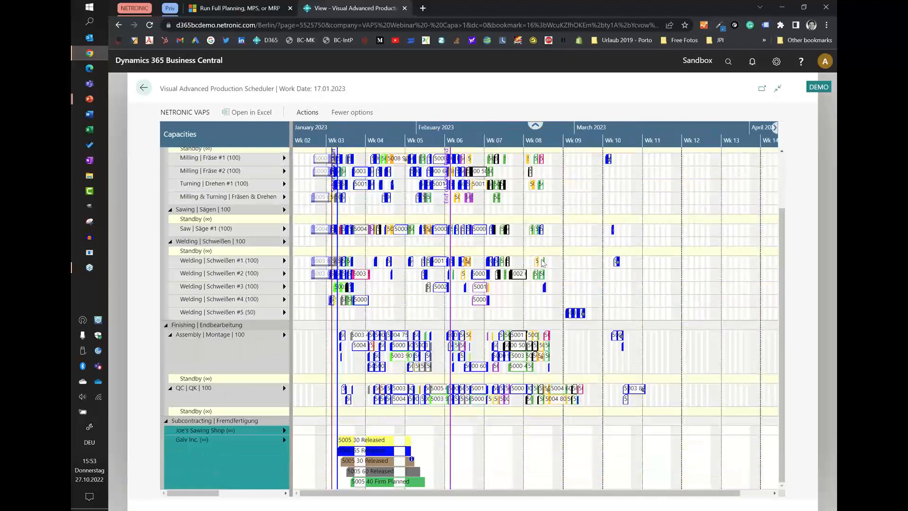
left_click(373, 463)
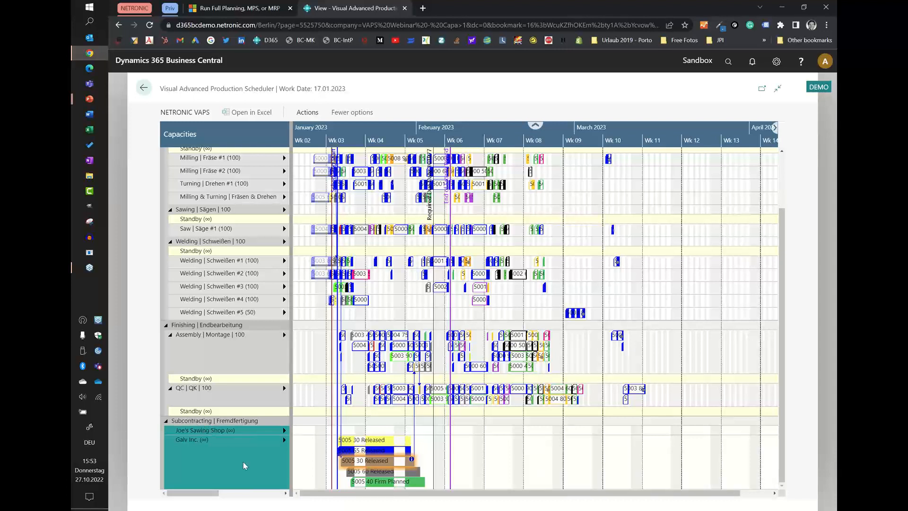
mouse_move(243, 461)
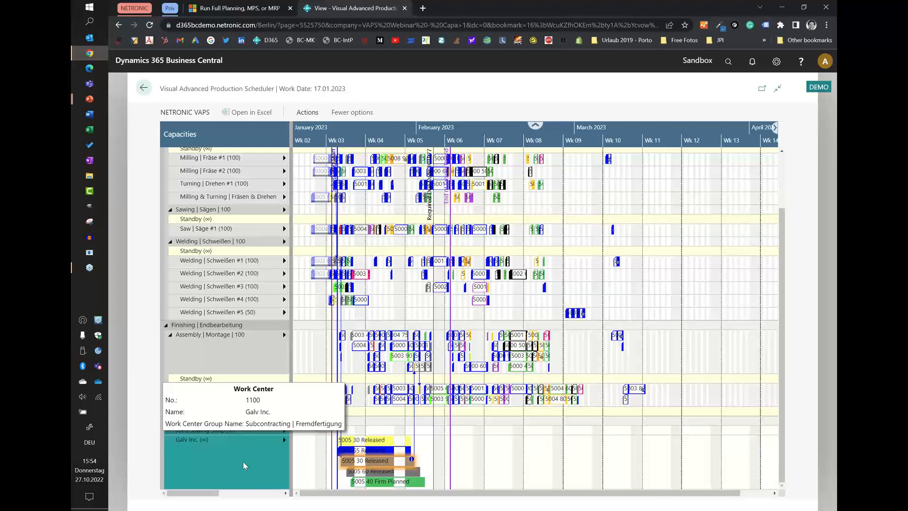
View the production order of the brown 5005 30 Released operation at Galv Inc., and return to the simulations list.
scroll(364, 129, "up", 2)
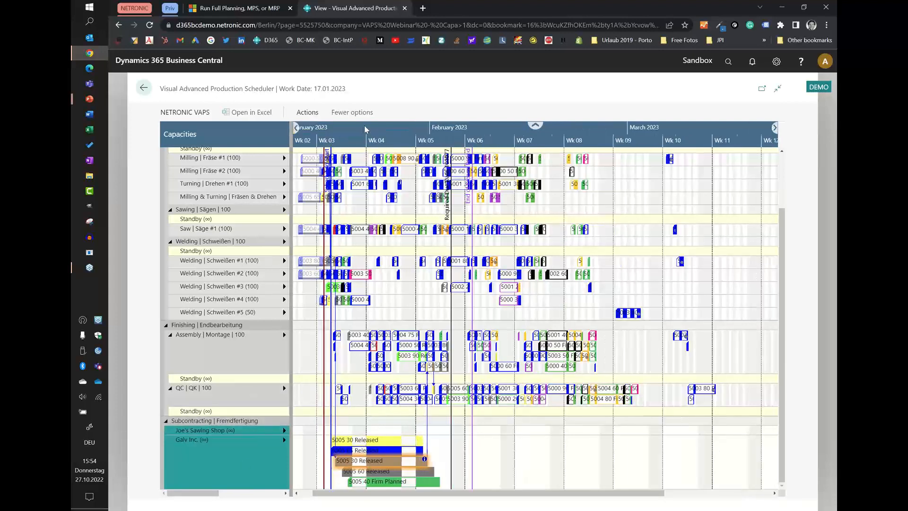
scroll(364, 129, "up", 1)
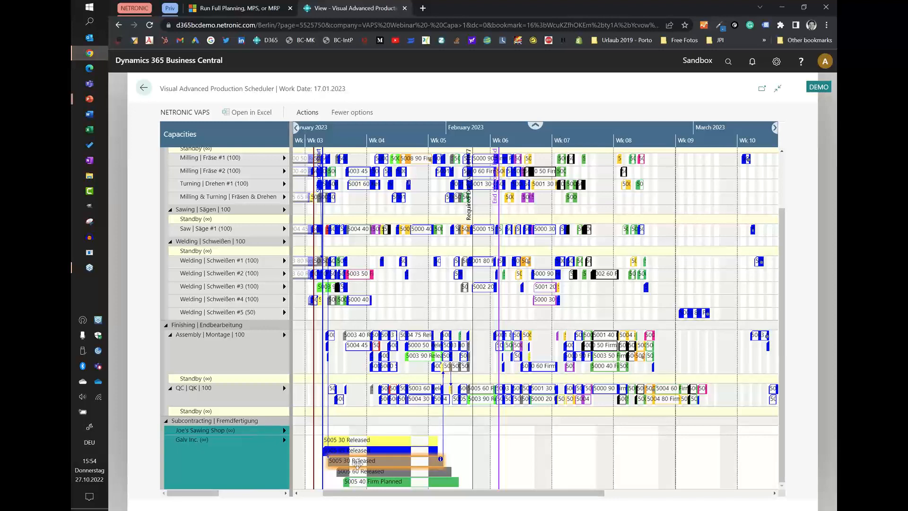
scroll(271, 188, "up", 2)
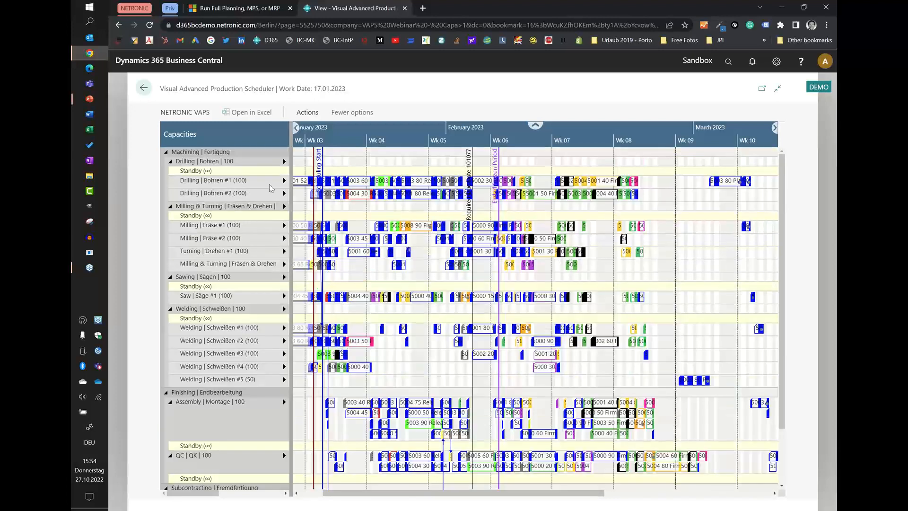
scroll(339, 323, "down", 2)
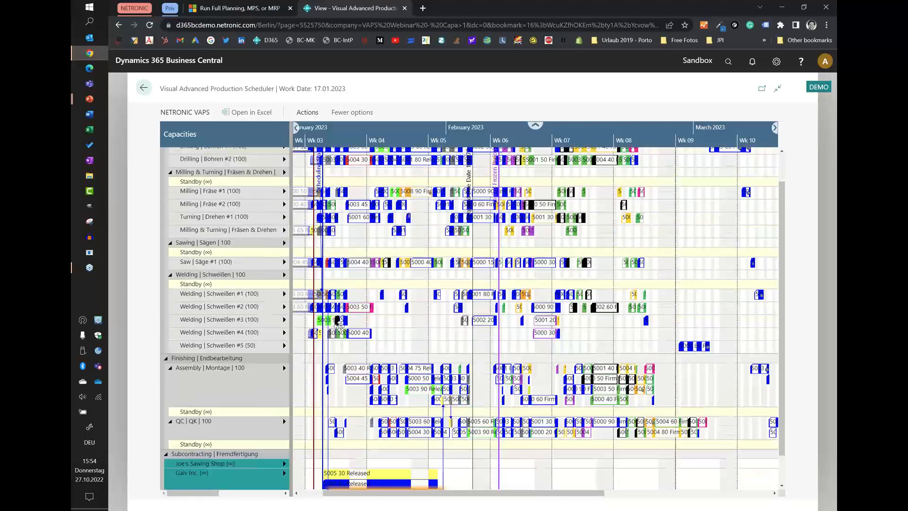
scroll(339, 323, "down", 1)
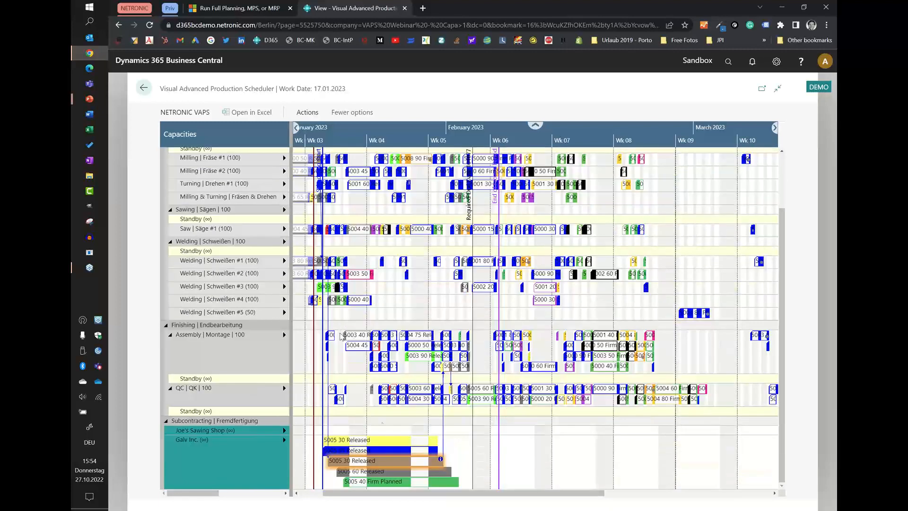
double_click(385, 462)
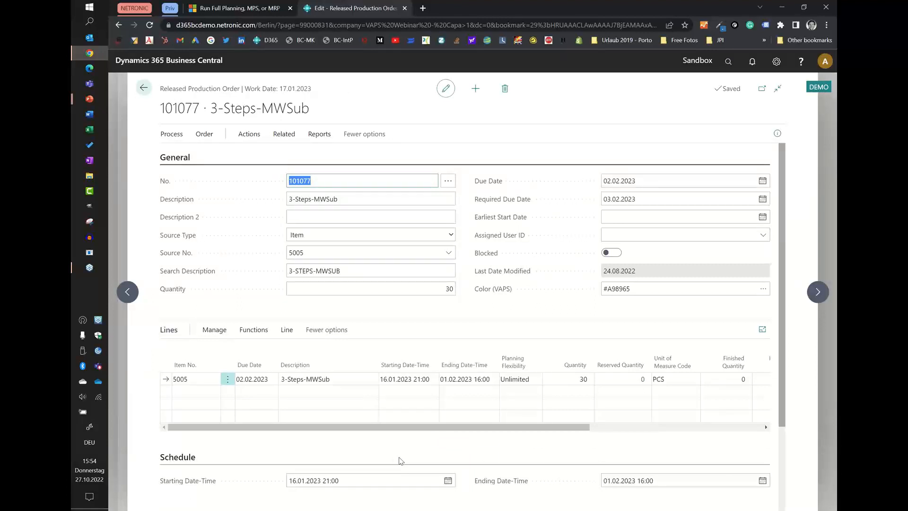
left_click(143, 88)
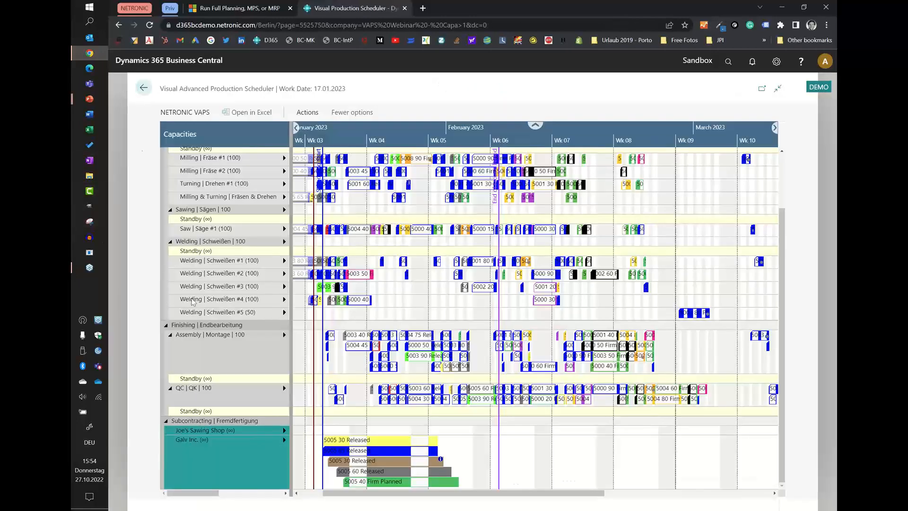
left_click(144, 88)
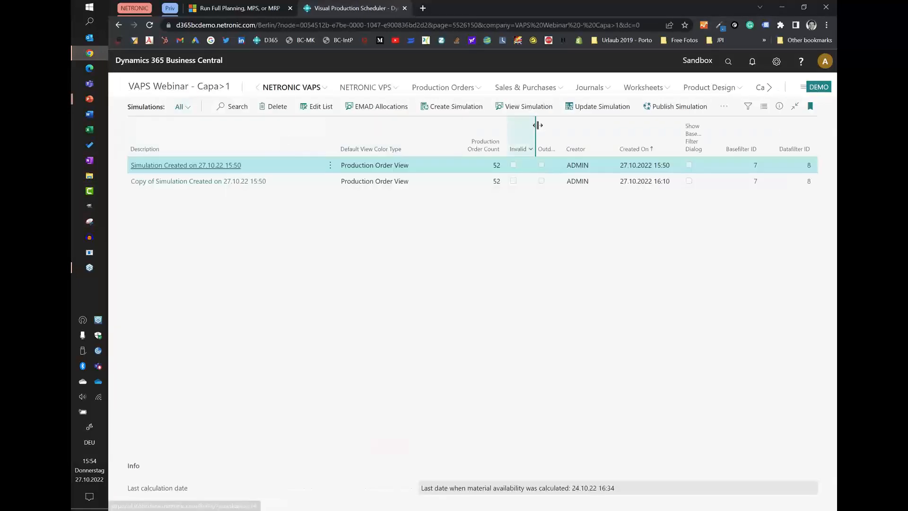
Begin creating a simulation and add a new data filter named "No subcontracting" in its full filter list.
left_click(444, 107)
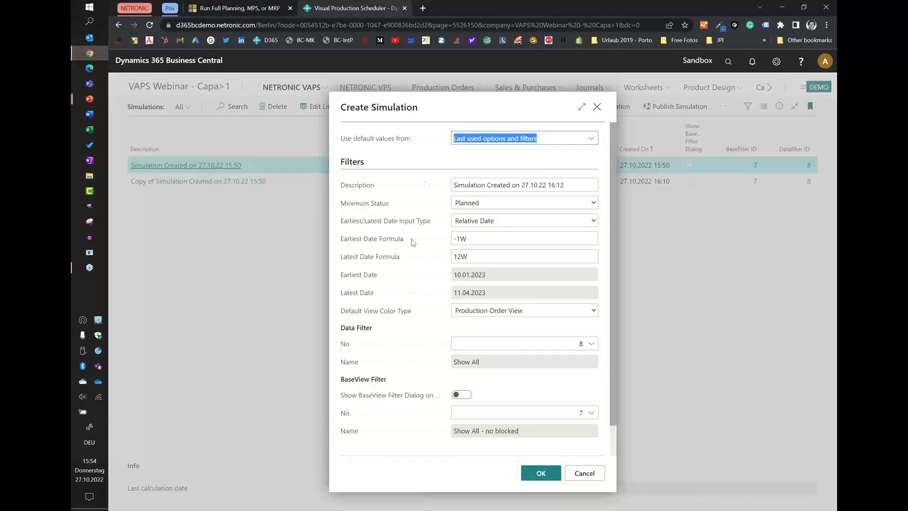
left_click(592, 344)
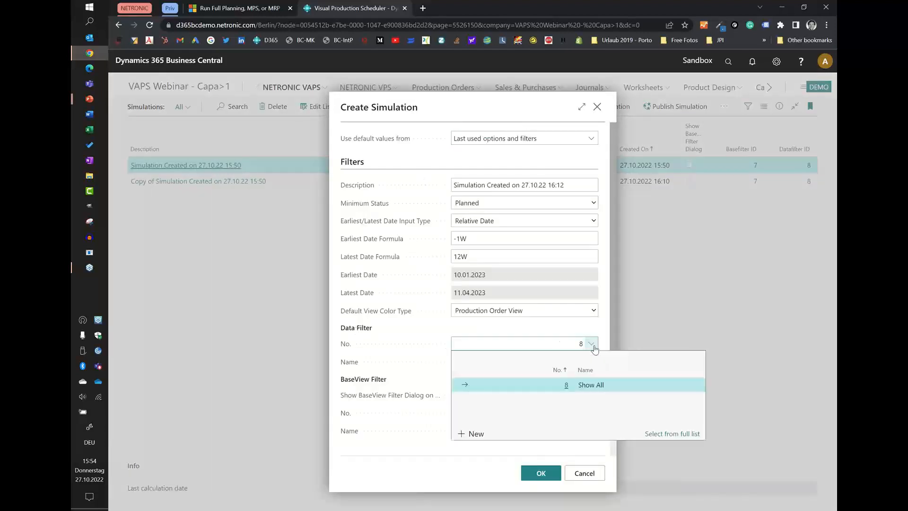
left_click(672, 434)
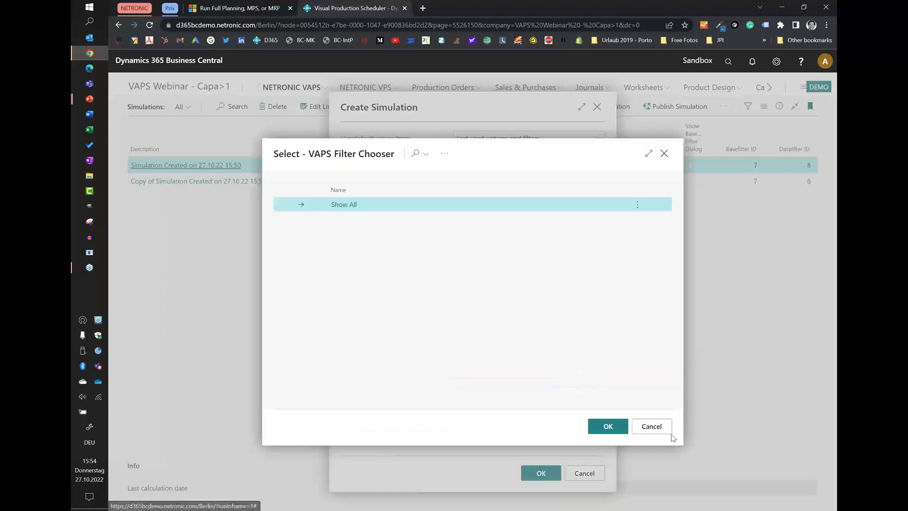
left_click(444, 153)
mouse_move(459, 172)
left_click(544, 172)
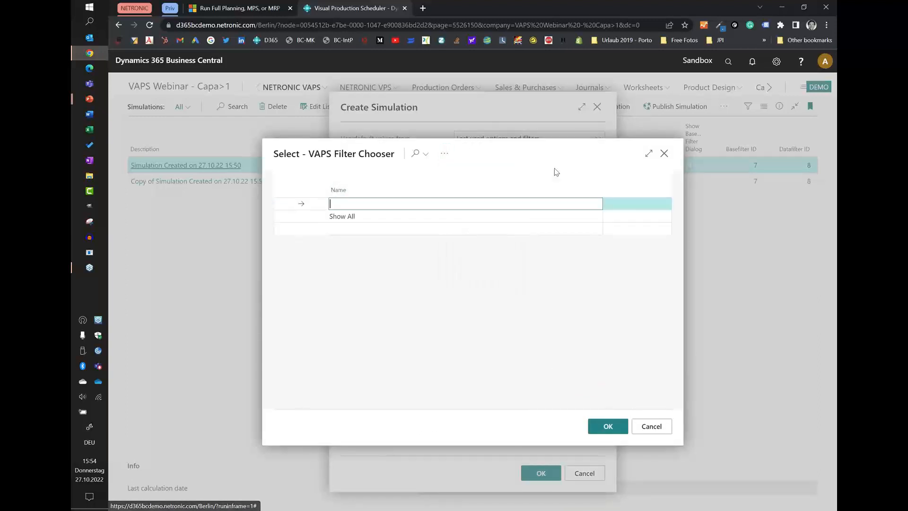
type("No")
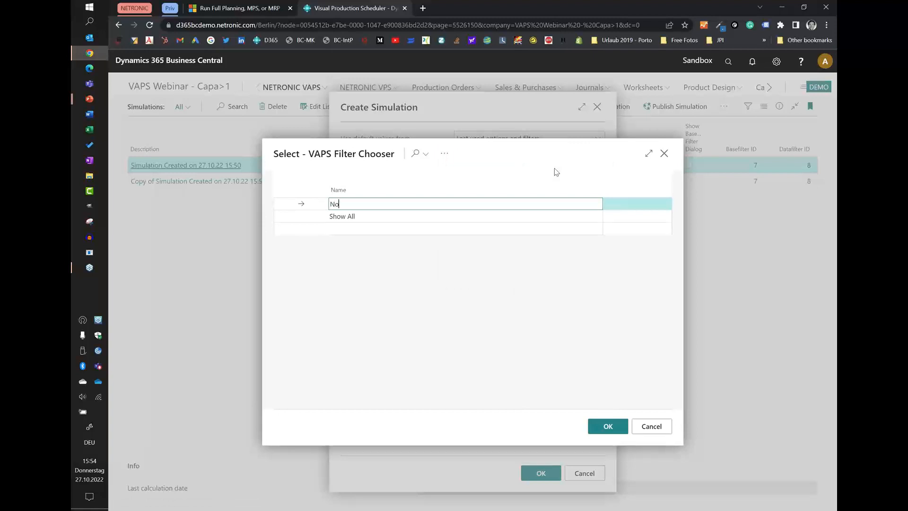
type(" subcontracting")
Limit the No subcontracting data filter to work center group codes 1|2.
left_click(444, 153)
mouse_move(457, 171)
left_click(554, 185)
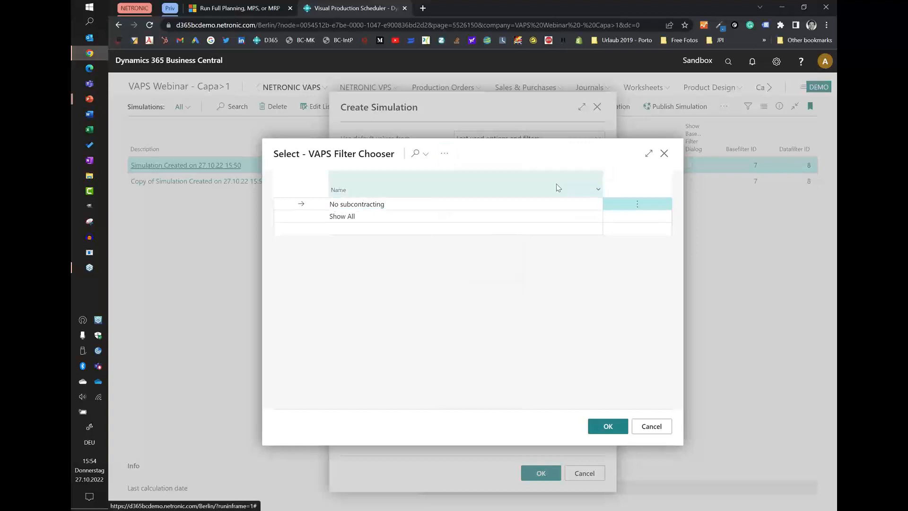
left_click(476, 168)
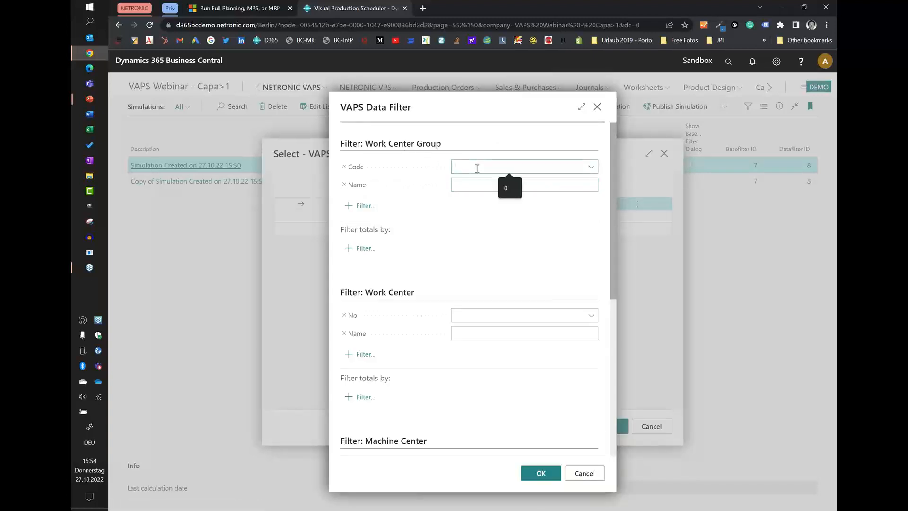
type("1")
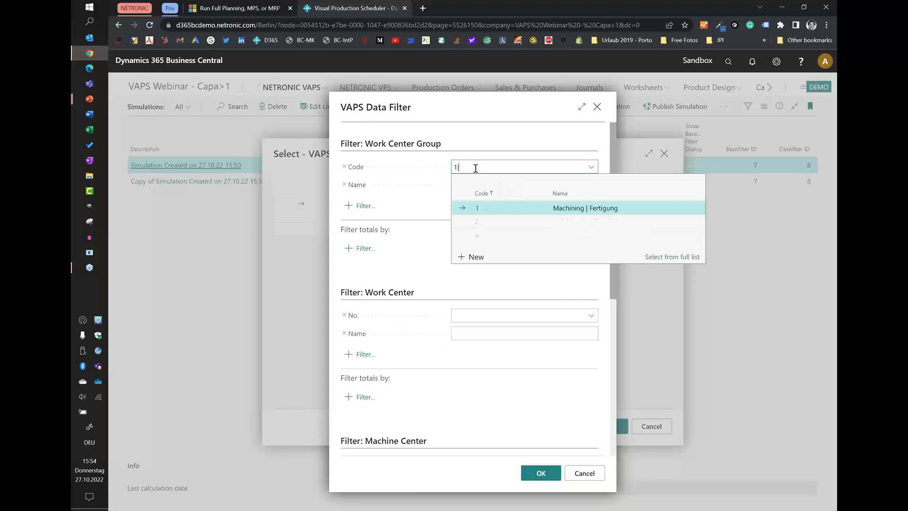
type("|2")
left_click(477, 144)
left_click(536, 479)
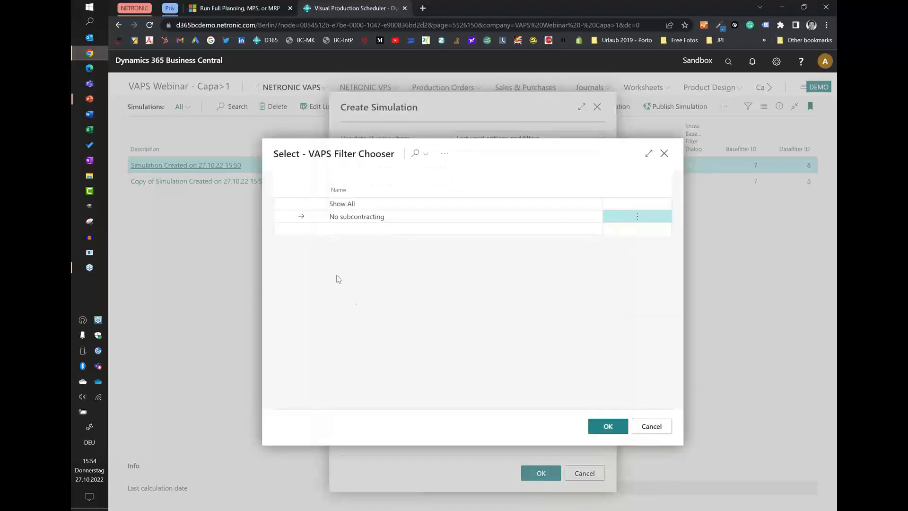
Create the simulation with the No subcontracting data filter and open it in an enlarged schedule view.
left_click(608, 427)
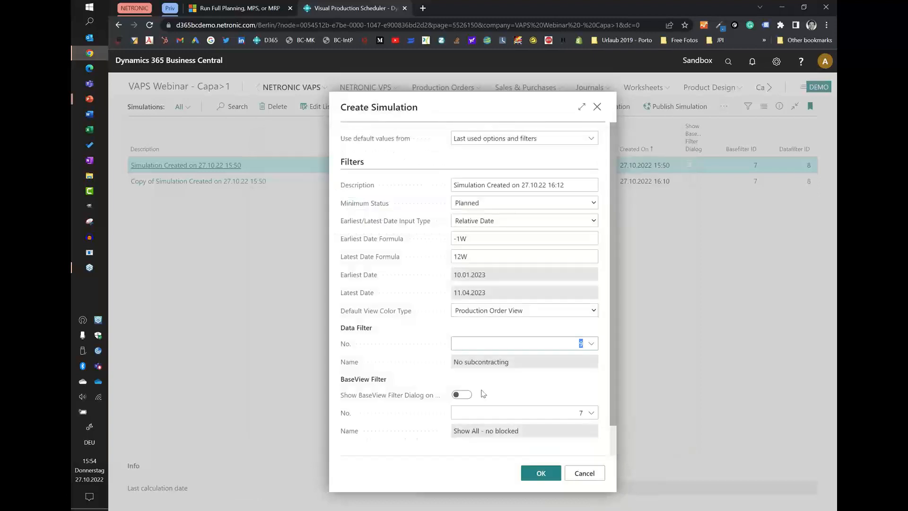
left_click(542, 479)
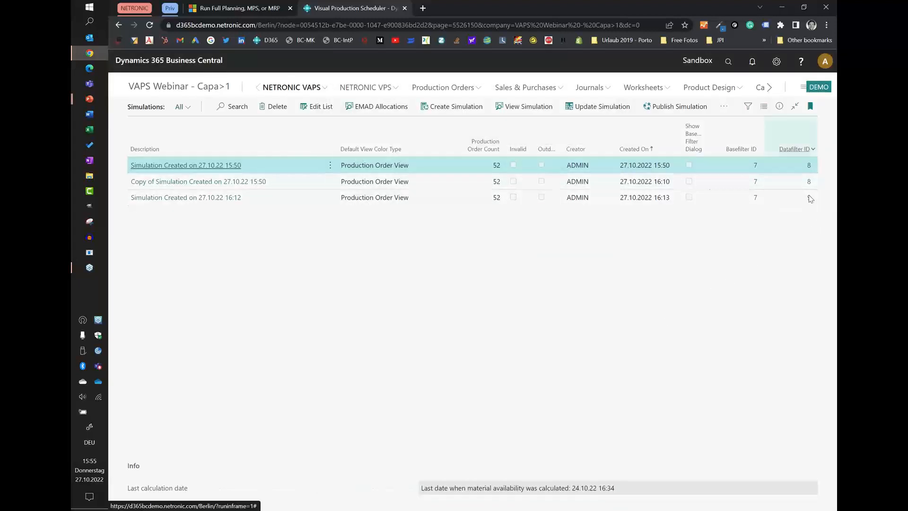
left_click(210, 199)
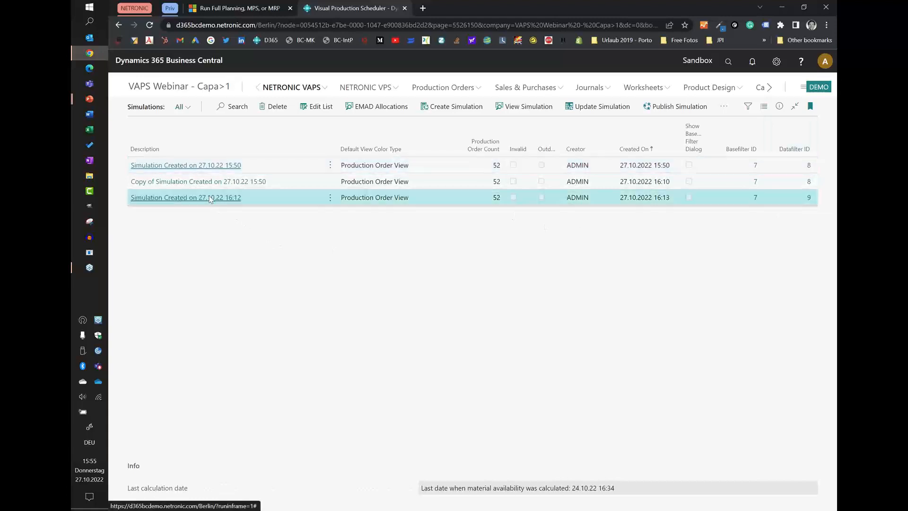
left_click(211, 198)
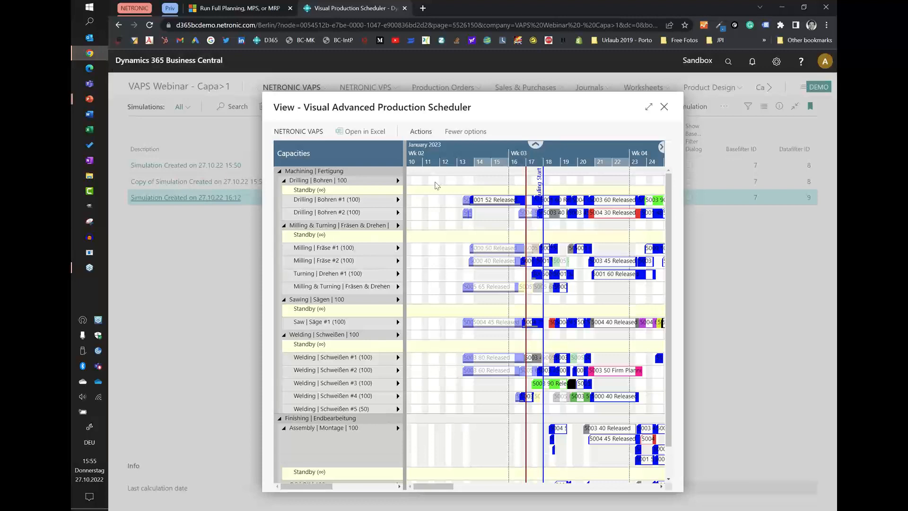
left_click(649, 106)
Examine the filtered schedule by collapsing and expanding the Machining | Fertigung and Finishing | Endbearbeitung groups across a wider time range.
scroll(528, 228, "down", 1)
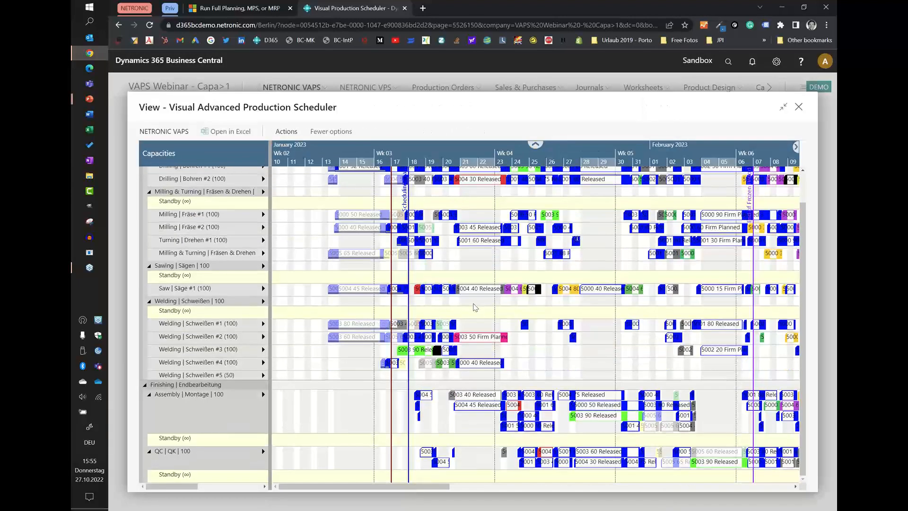
scroll(528, 228, "up", 1)
left_click(145, 172)
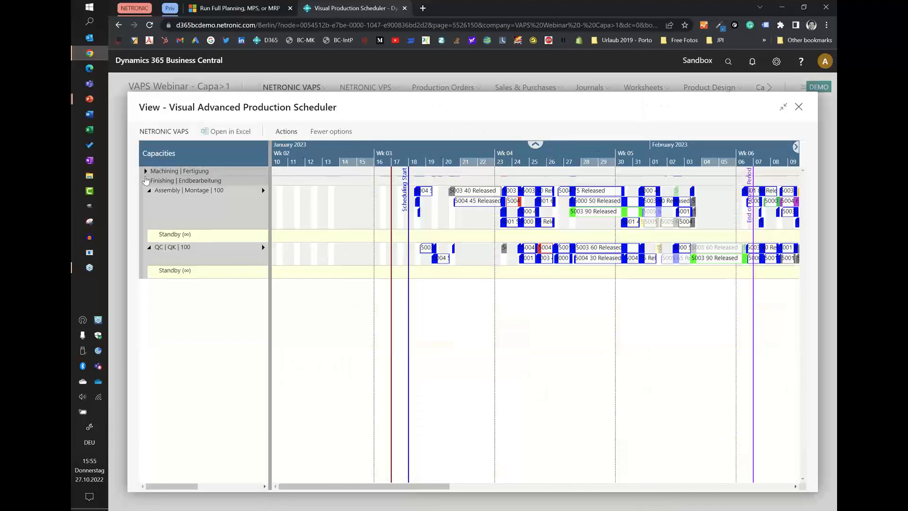
left_click(146, 180)
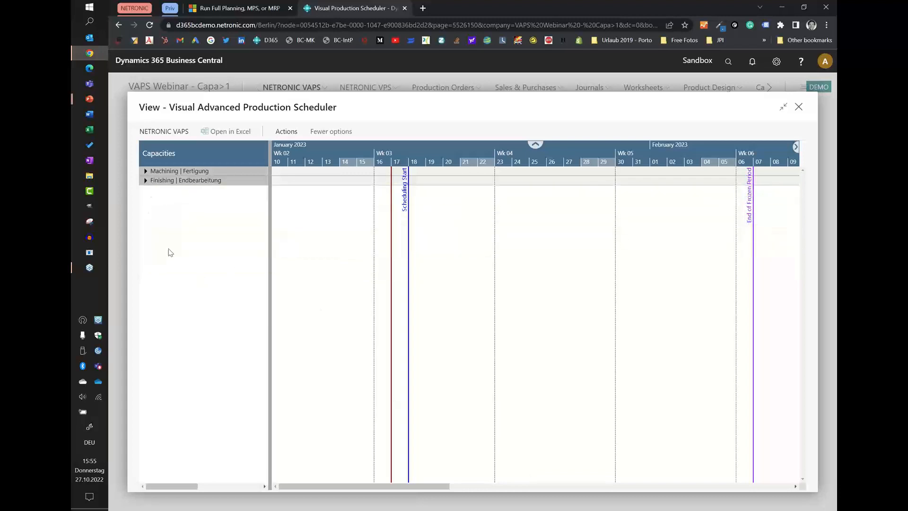
left_click(145, 180)
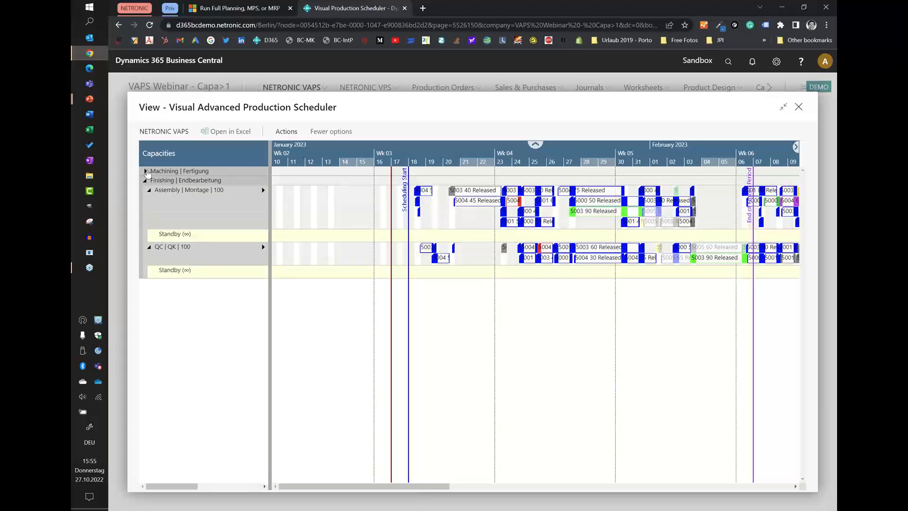
left_click(145, 171)
scroll(520, 155, "down", 1)
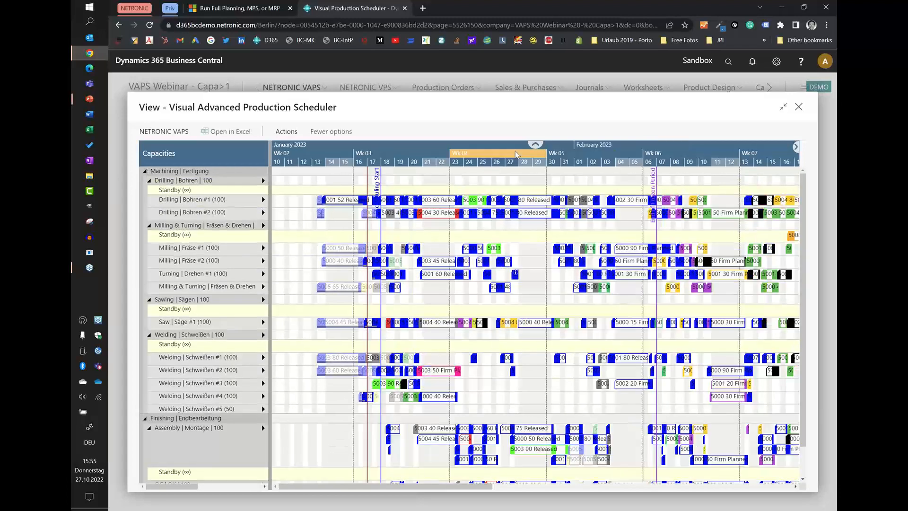
scroll(517, 156, "down", 1)
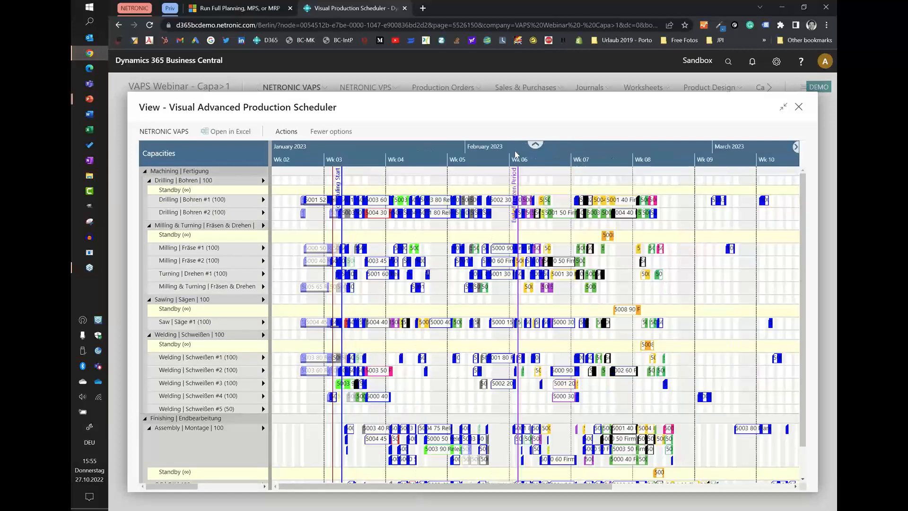
Search the production order lines by order number for item 5005's released order and locate it in the schedule.
scroll(551, 246, "down", 1)
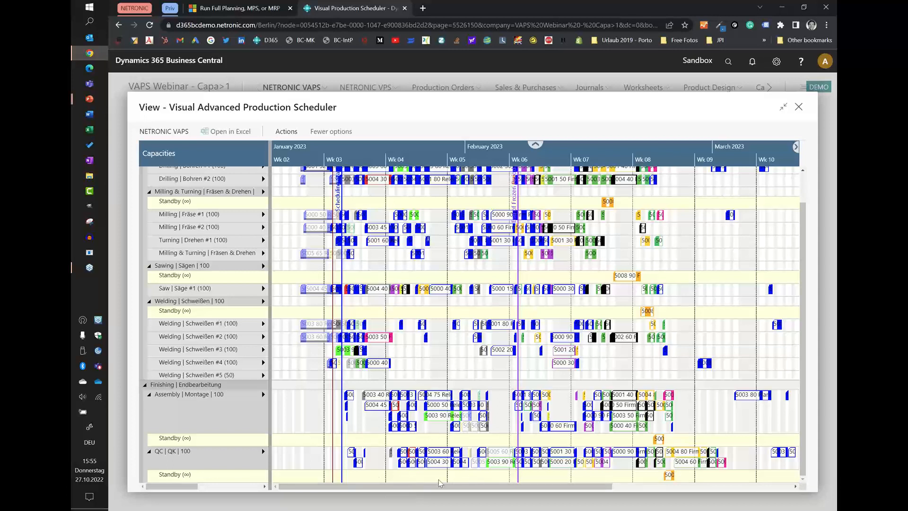
left_click(292, 134)
left_click(505, 152)
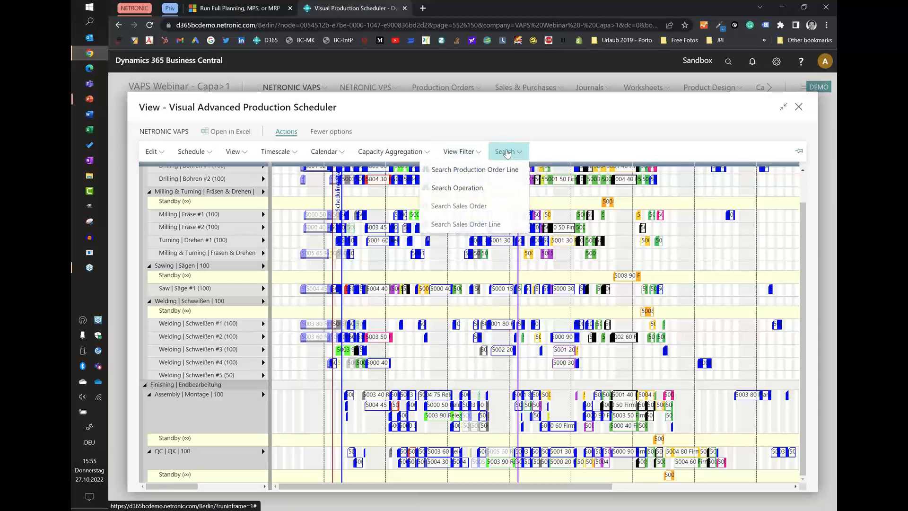
left_click(467, 171)
left_click(423, 155)
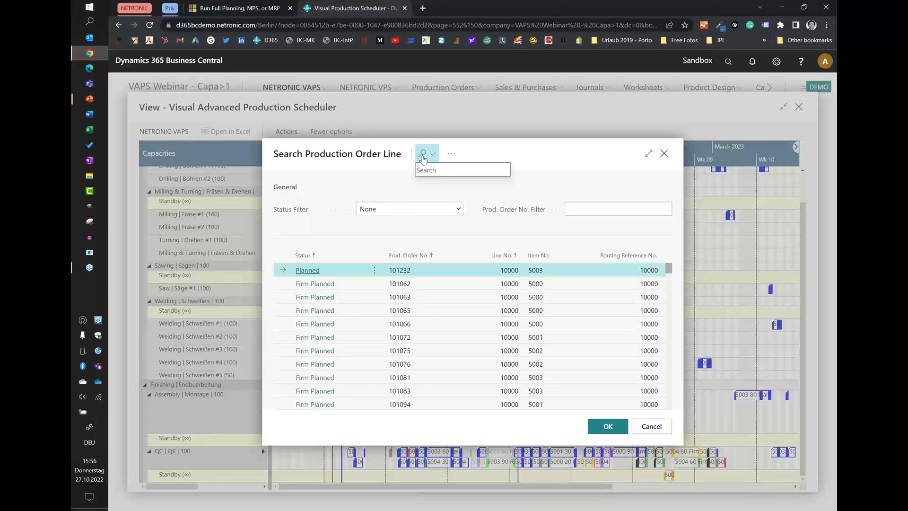
type("101077")
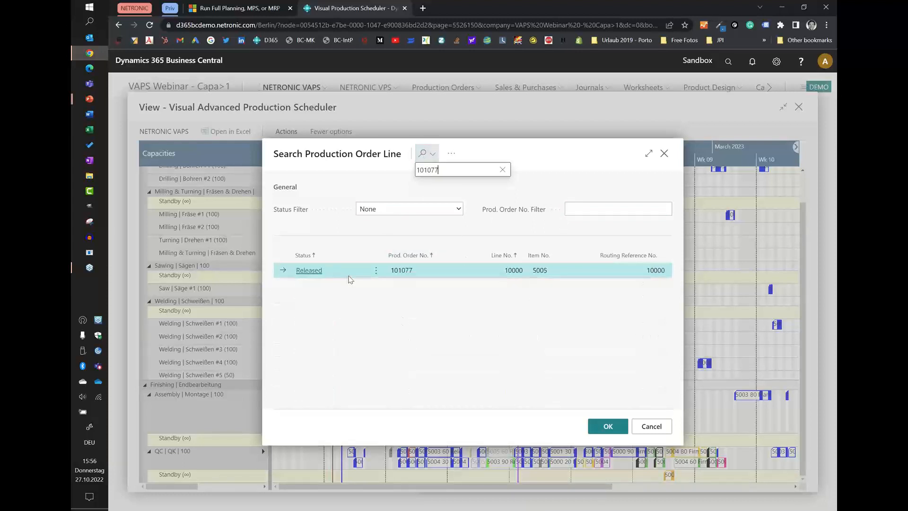
left_click(309, 270)
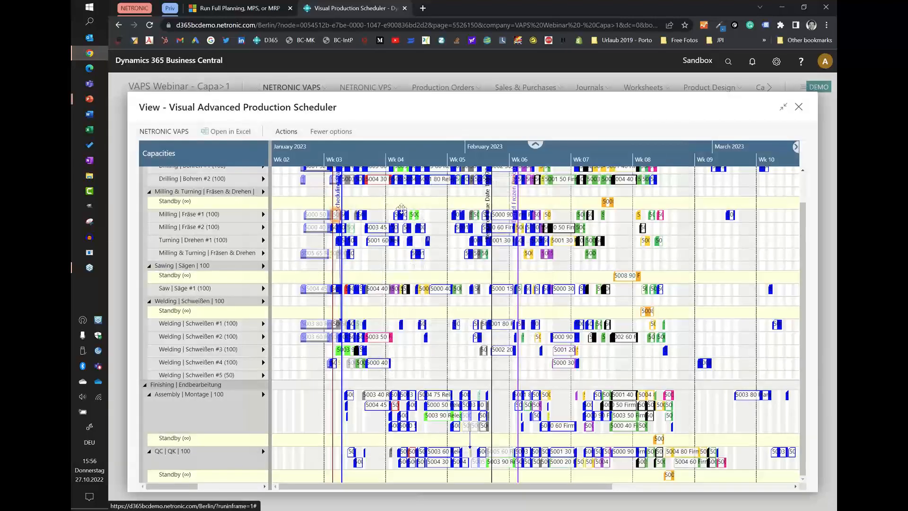
Examine the located order's linked operations along the timeline from mid-January to early February 2023.
scroll(353, 160, "up", 3)
scroll(352, 160, "up", 2)
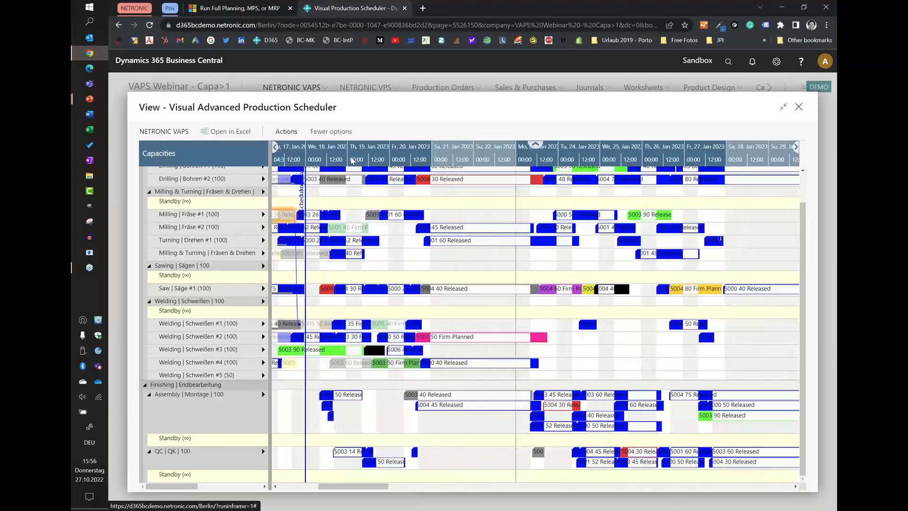
scroll(462, 161, "up", 2)
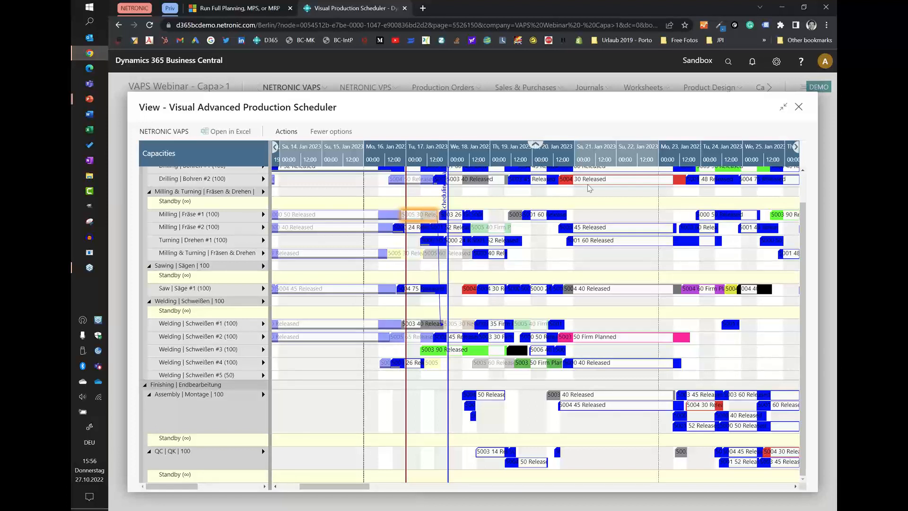
scroll(616, 164, "down", 2)
scroll(616, 164, "down", 2)
left_click_drag(616, 164, 568, 155)
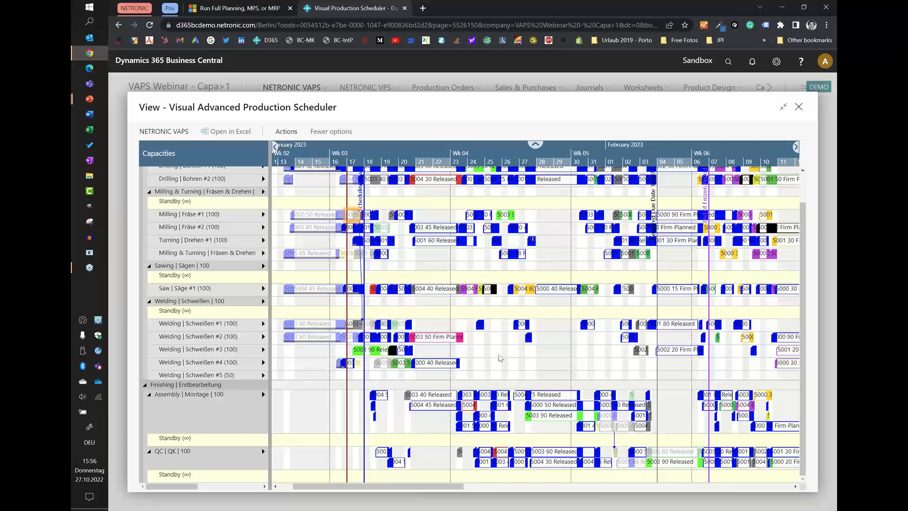
Select the early-February operation in the first Assembly | Montage row to inspect its links, and close the schedule view.
left_click(632, 396)
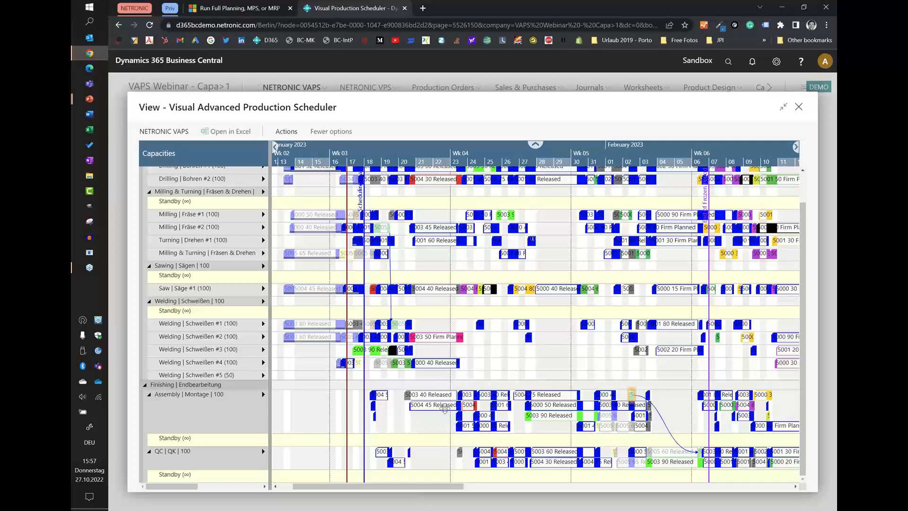
mouse_move(444, 408)
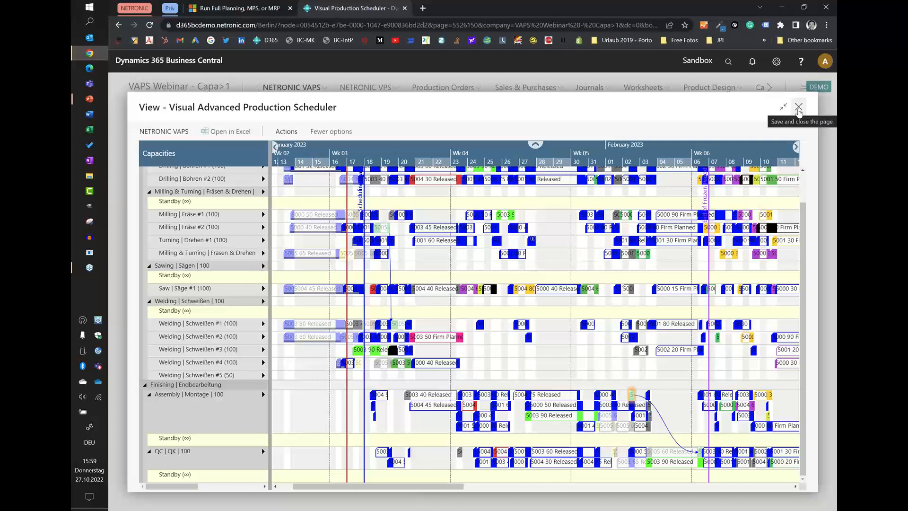
left_click(798, 109)
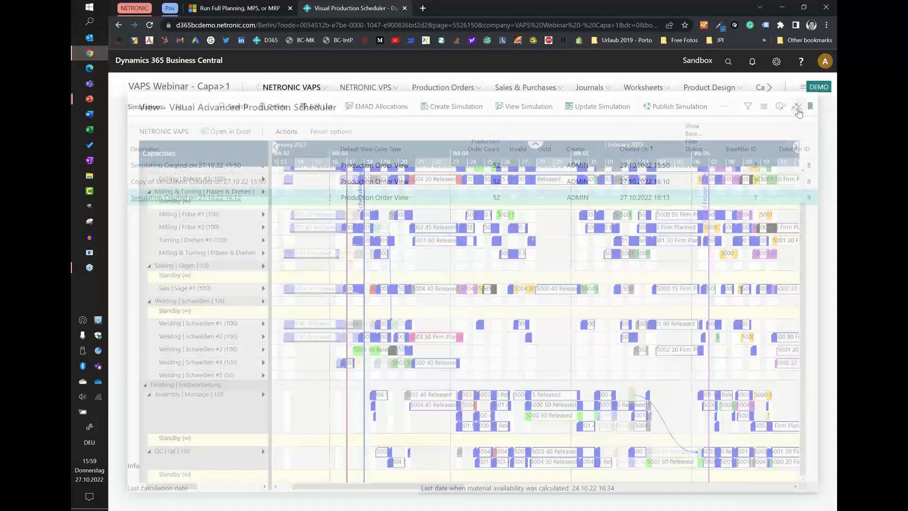